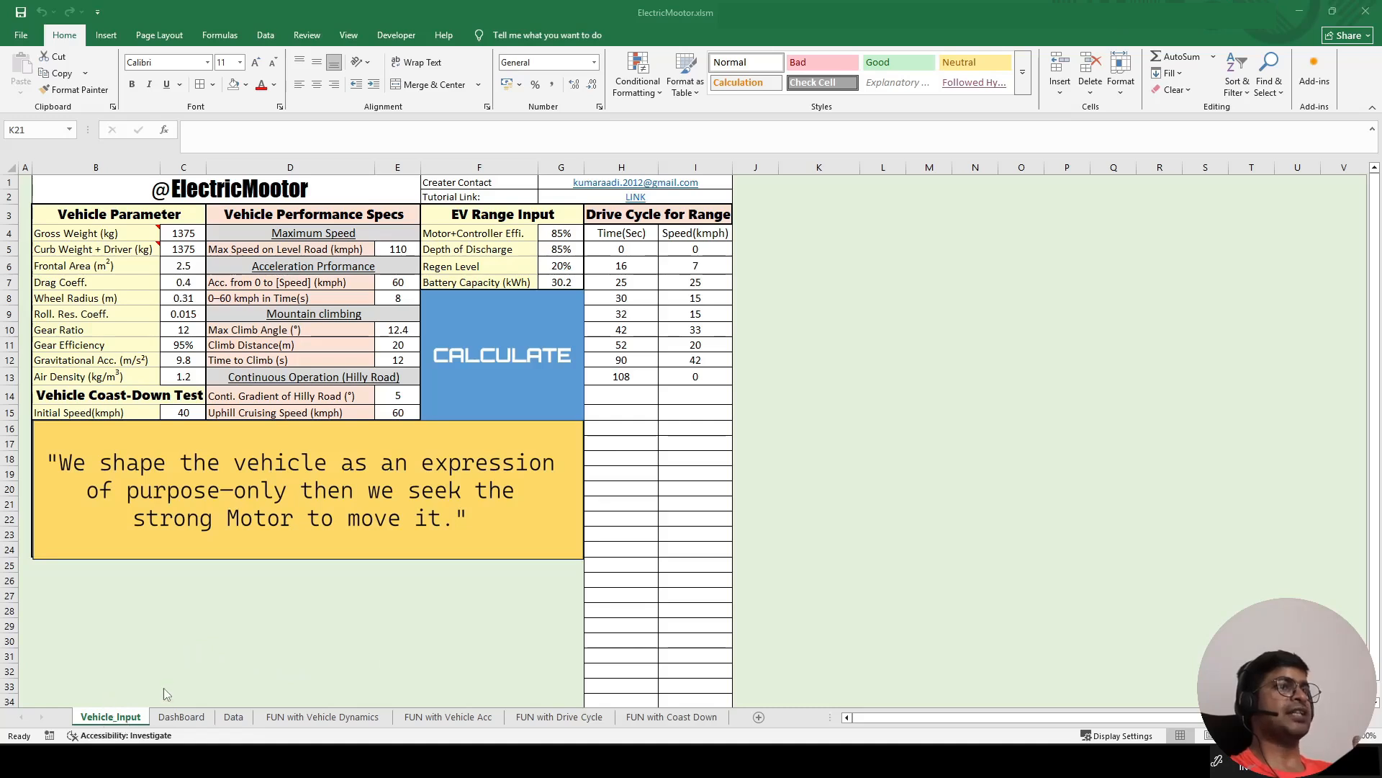
# Step: Review the Vehicle Parameter inputs on the Vehicle_Input sheet, from the weights through drag, wheel and gear values to air density
pyautogui.click(100, 214)
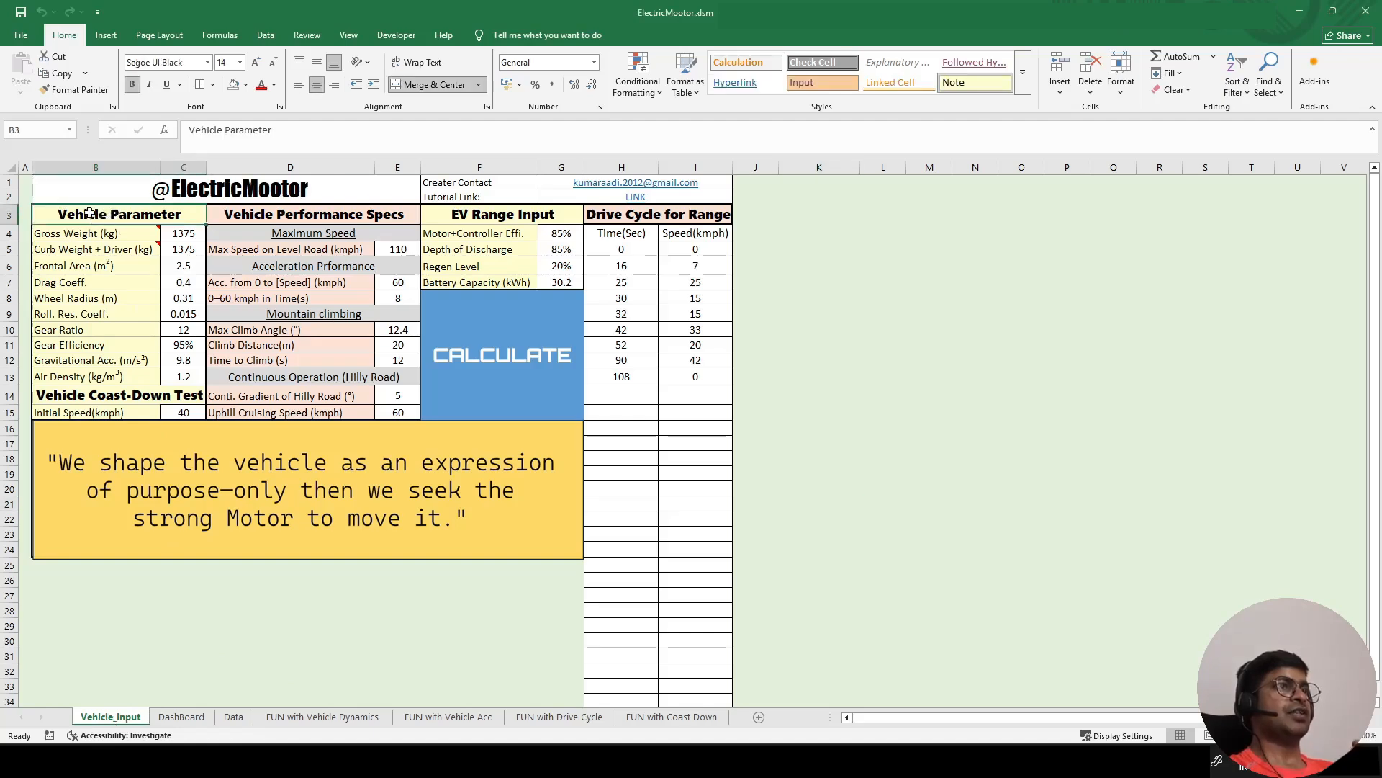
pyautogui.moveTo(117, 216)
pyautogui.mouseDown()
pyautogui.moveTo(173, 320)
pyautogui.moveTo(173, 379)
pyautogui.mouseUp()
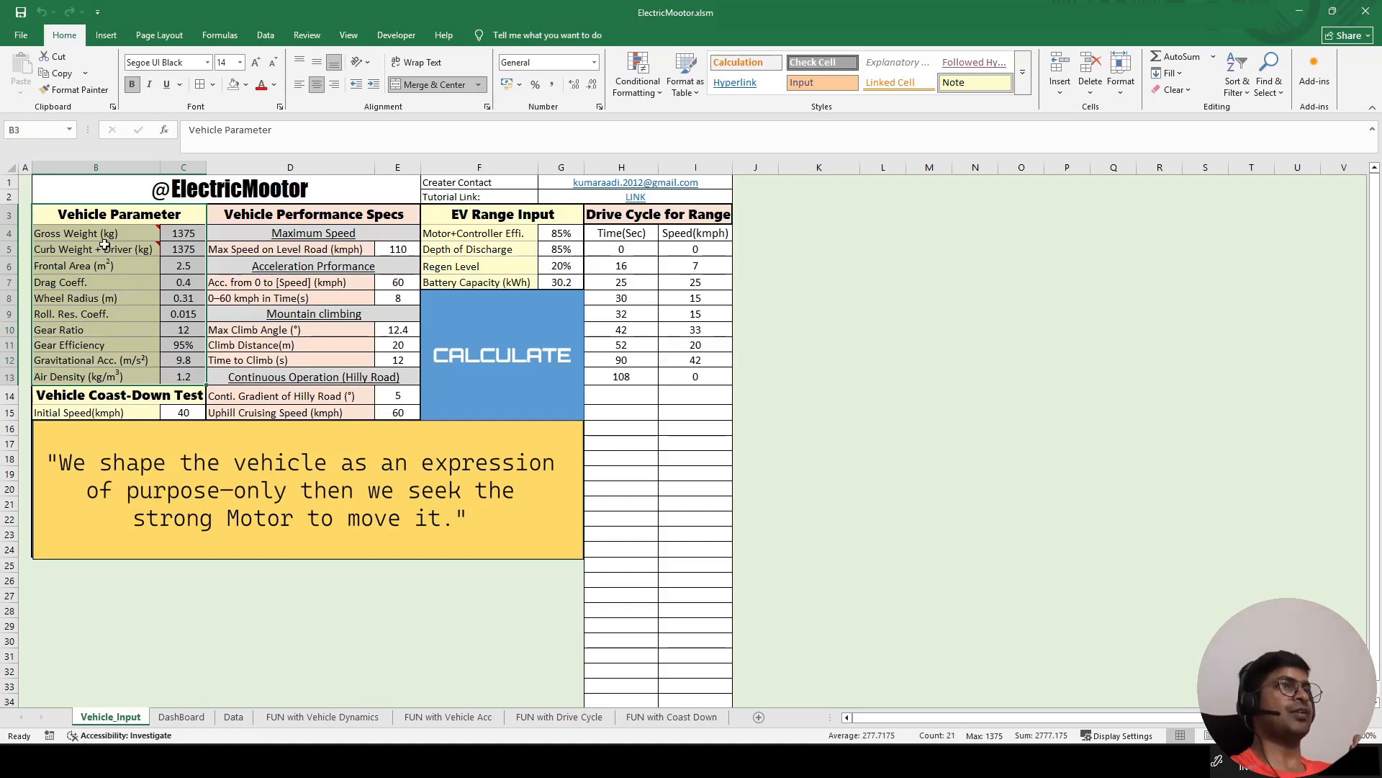
pyautogui.click(192, 354)
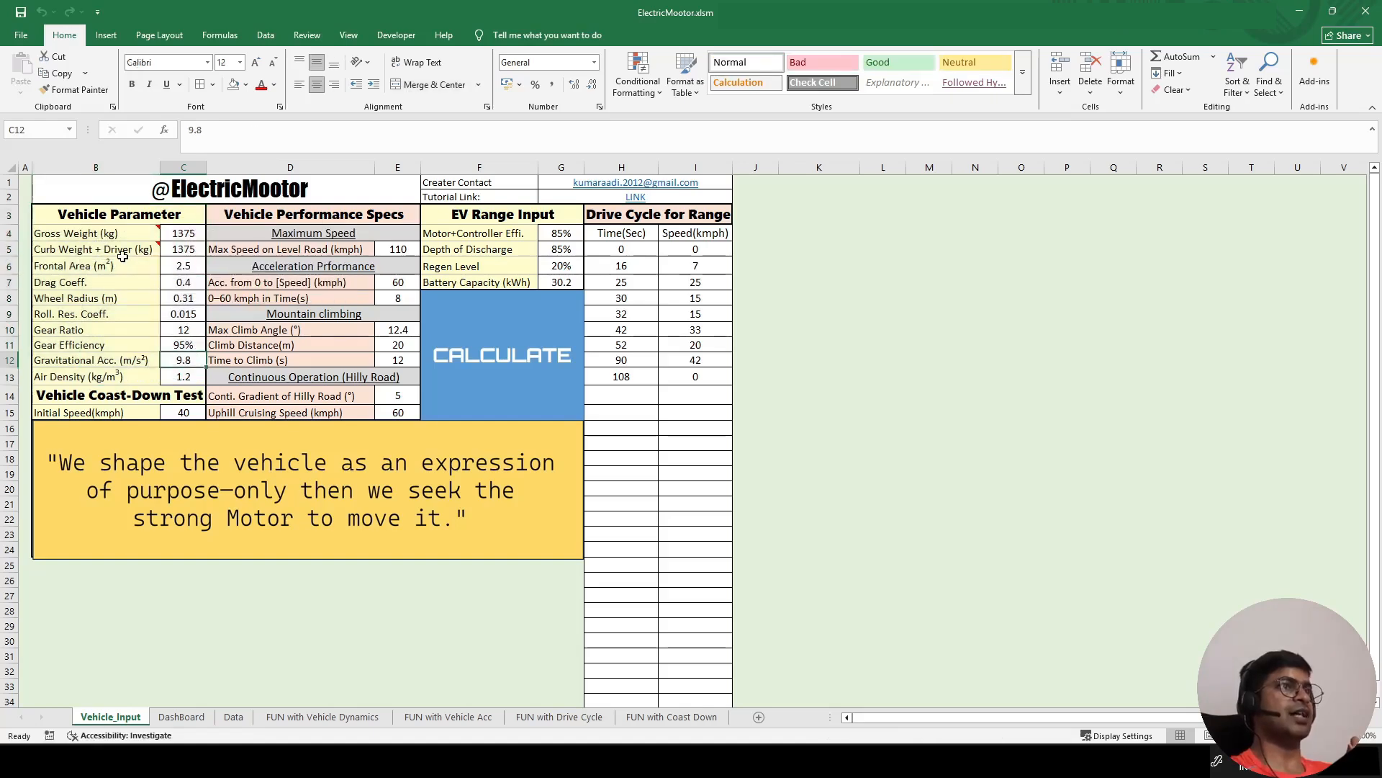
pyautogui.click(182, 250)
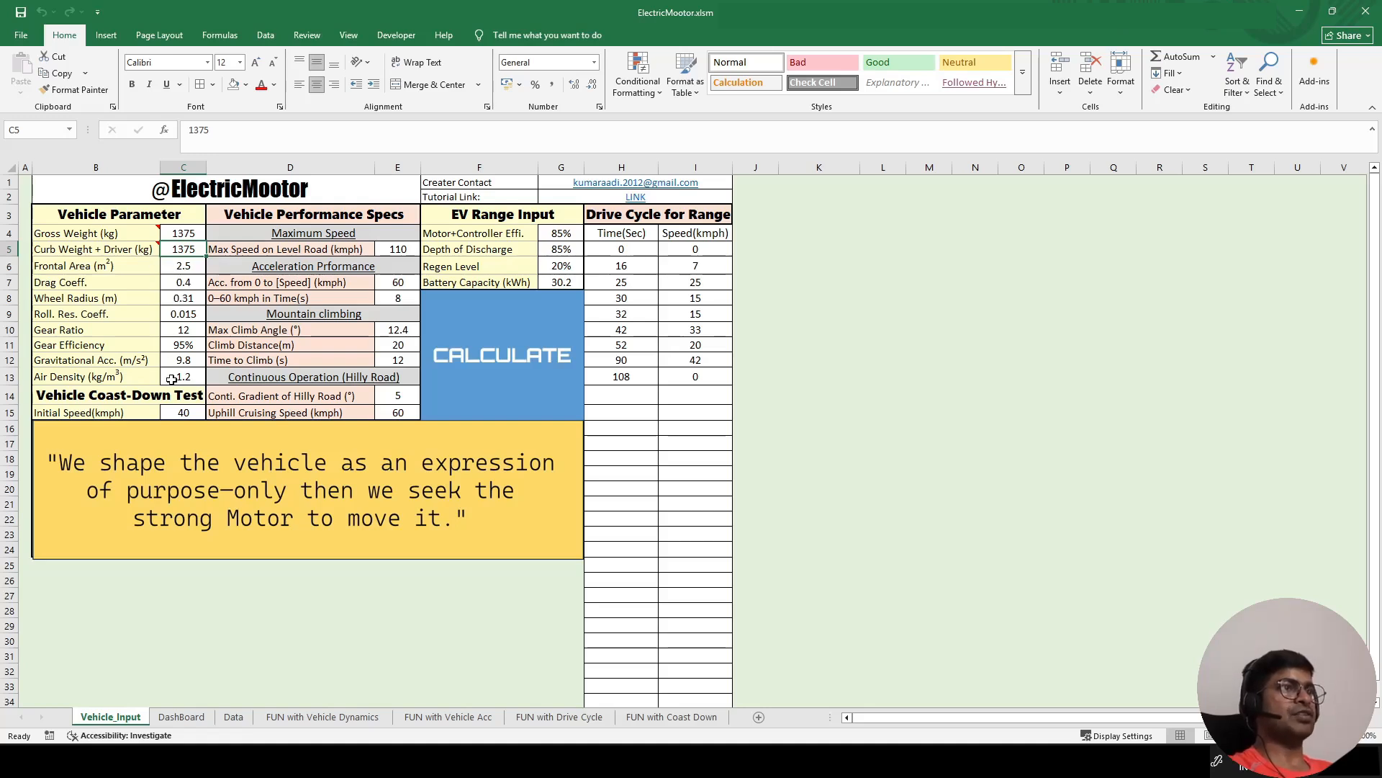
pyautogui.click(131, 269)
pyautogui.click(130, 282)
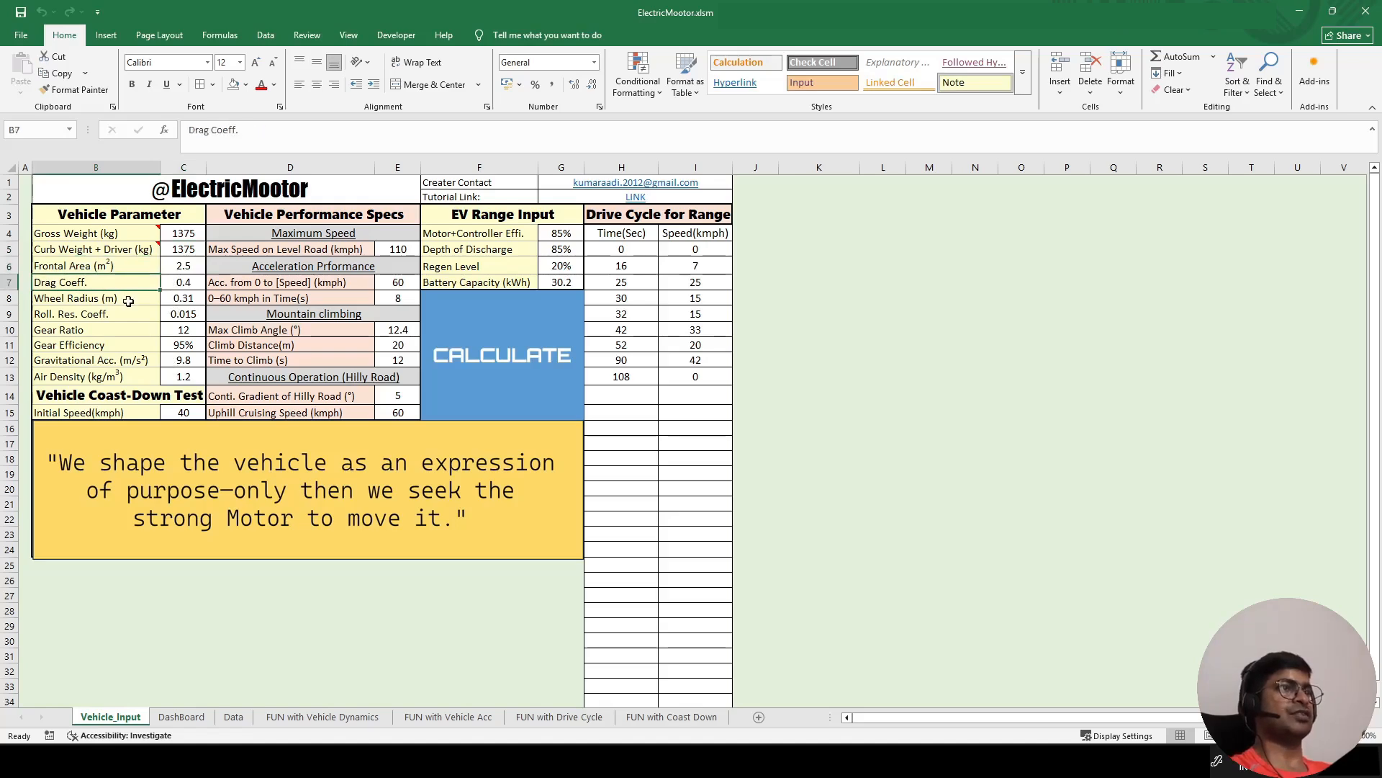
pyautogui.click(128, 301)
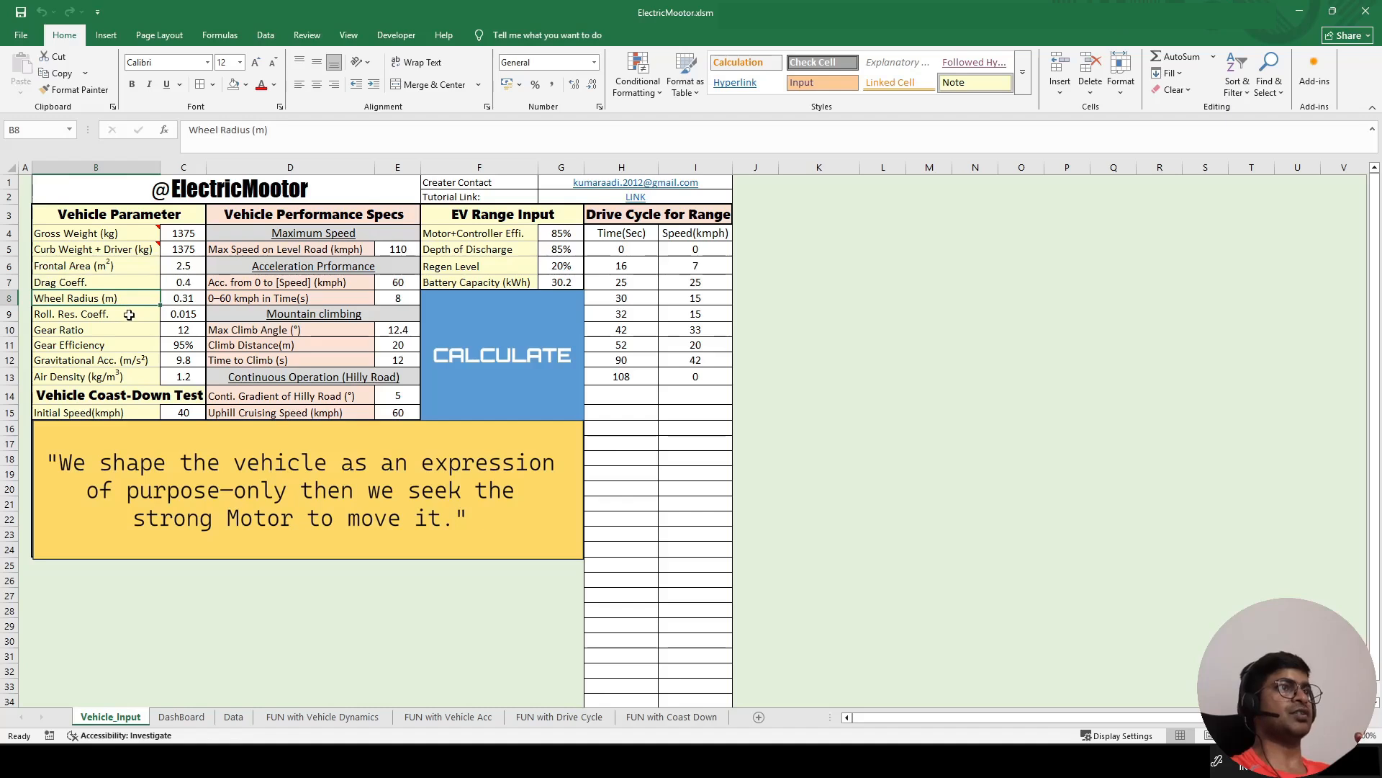
pyautogui.click(130, 314)
pyautogui.click(127, 332)
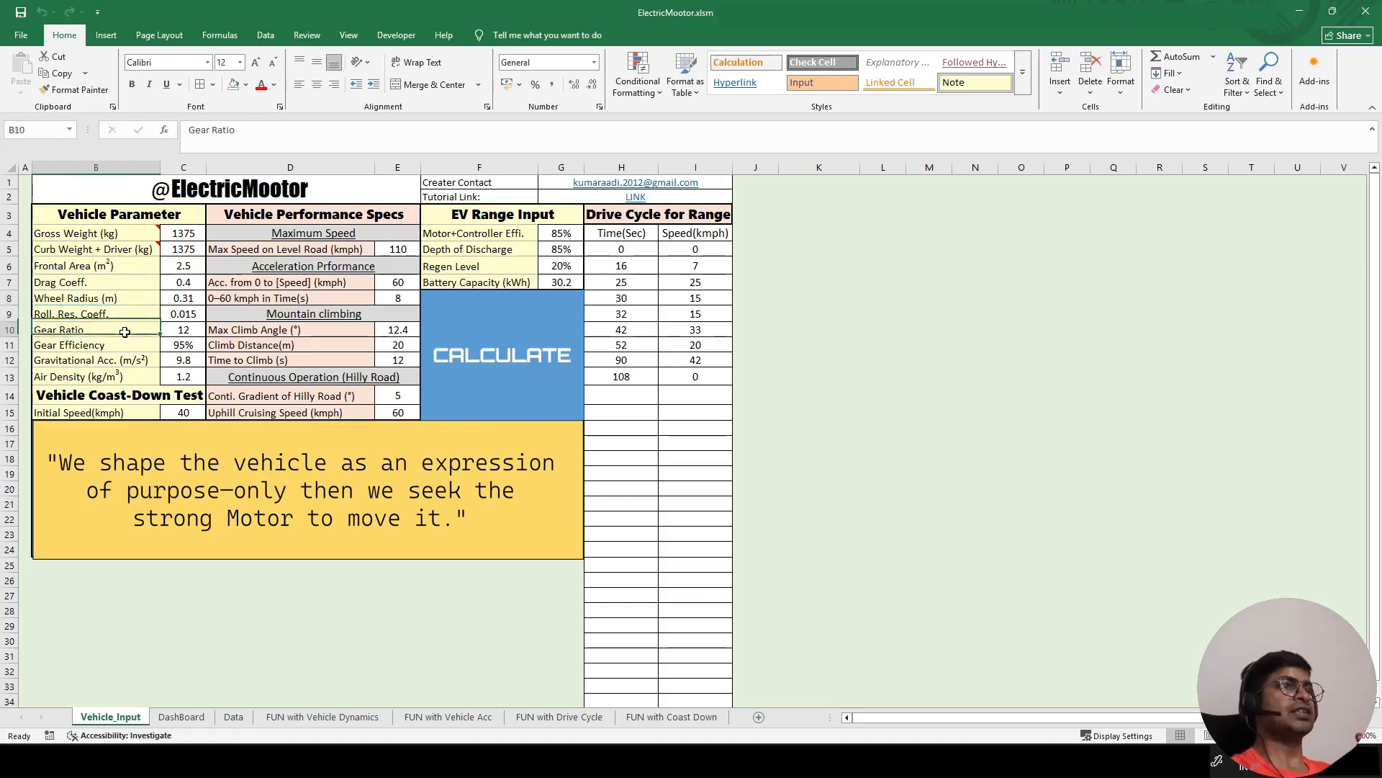
pyautogui.click(124, 348)
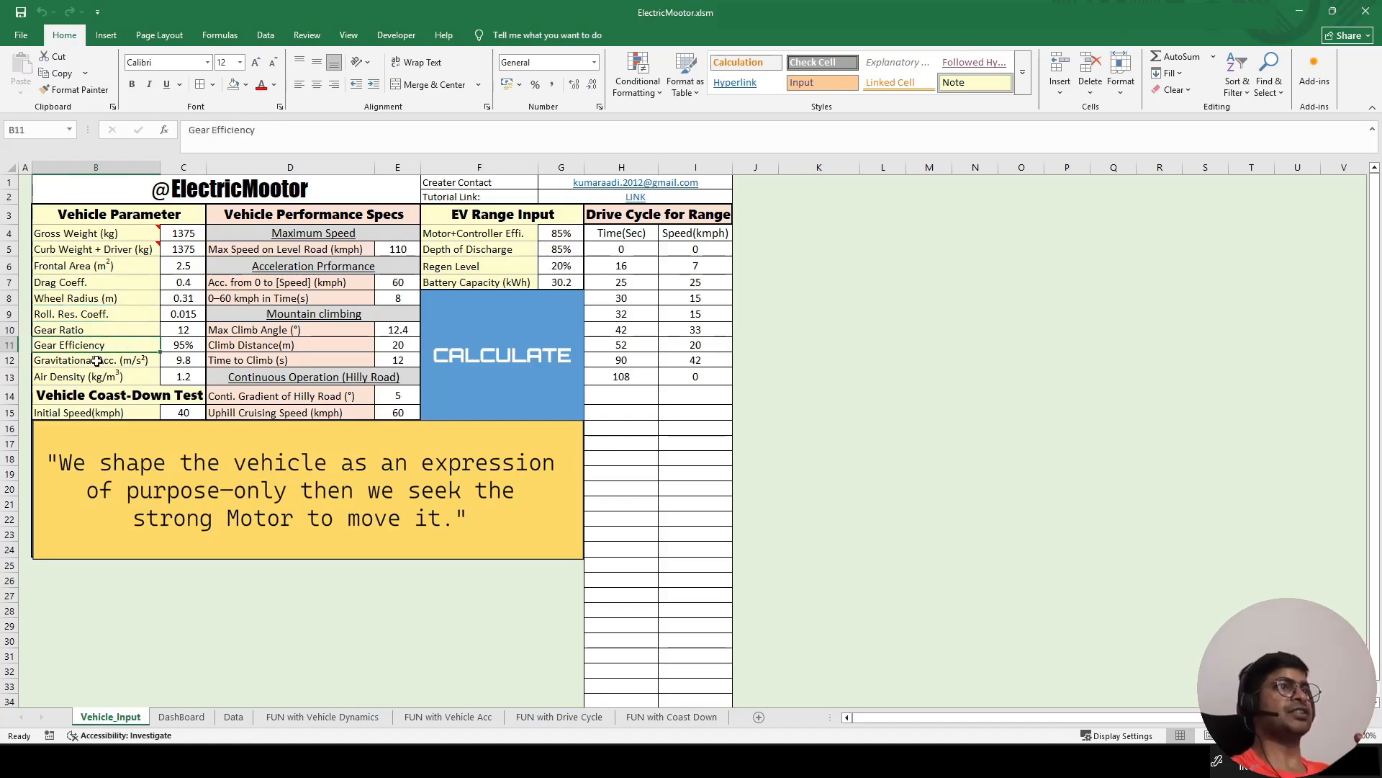
pyautogui.click(96, 361)
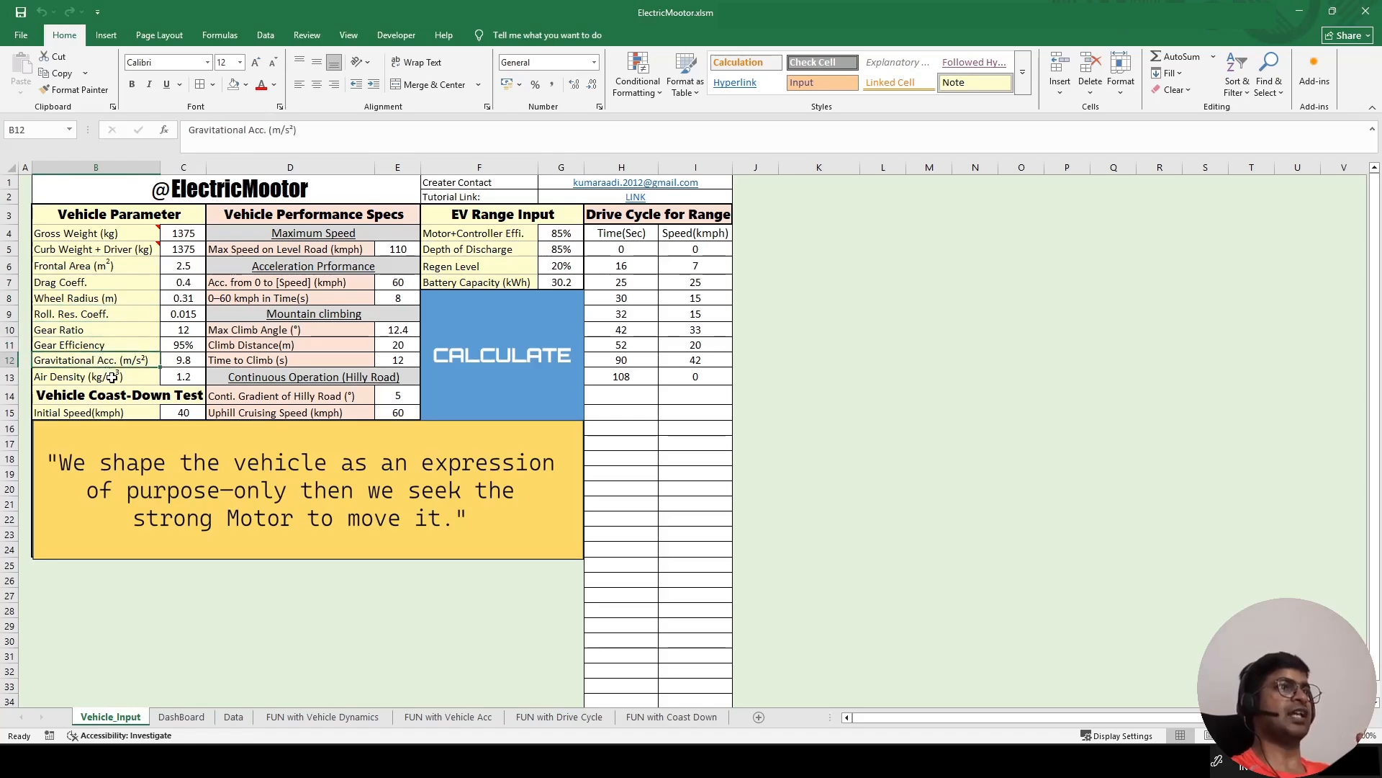
pyautogui.click(110, 377)
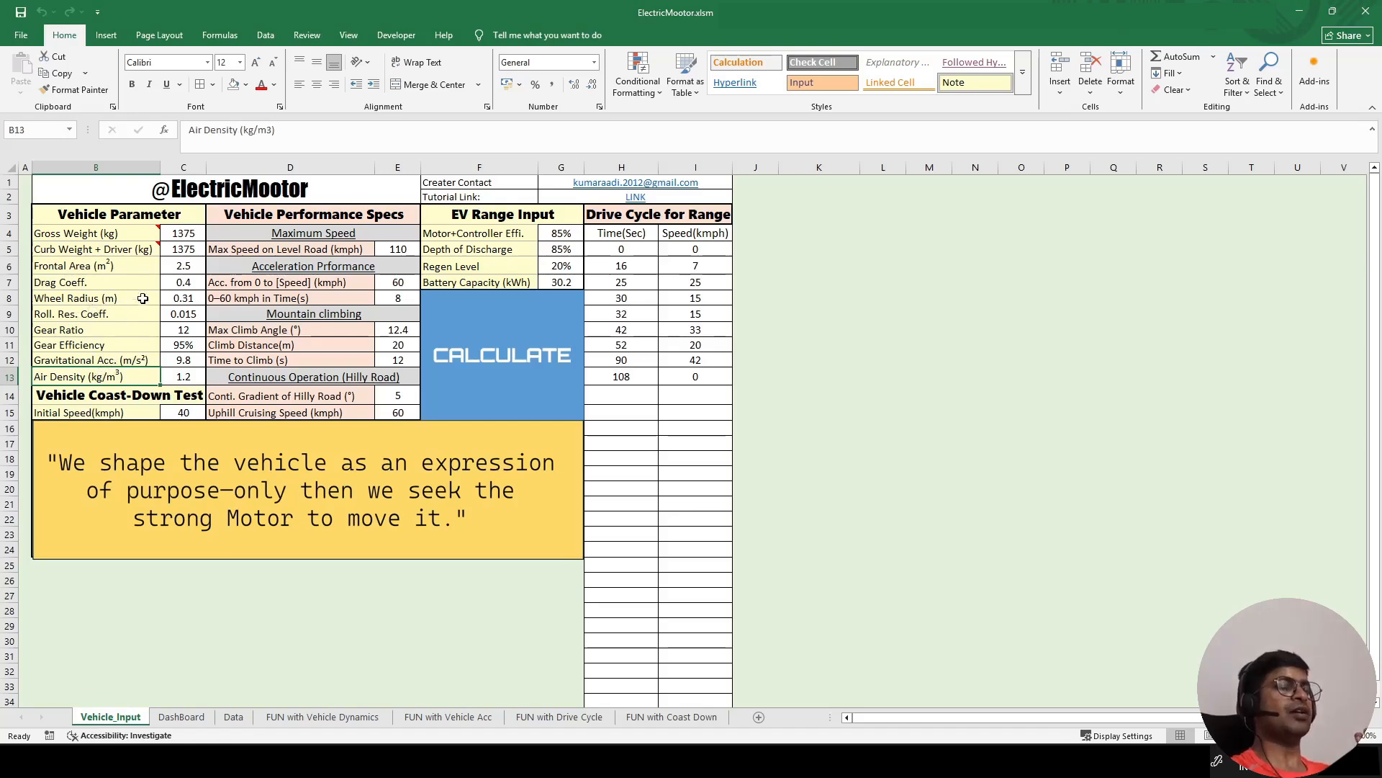
# Step: Review the Vehicle Performance Specs block, checking the maximum speed and the acceleration speed and time inputs
pyautogui.moveTo(229, 217); pyautogui.dragTo(326, 410)
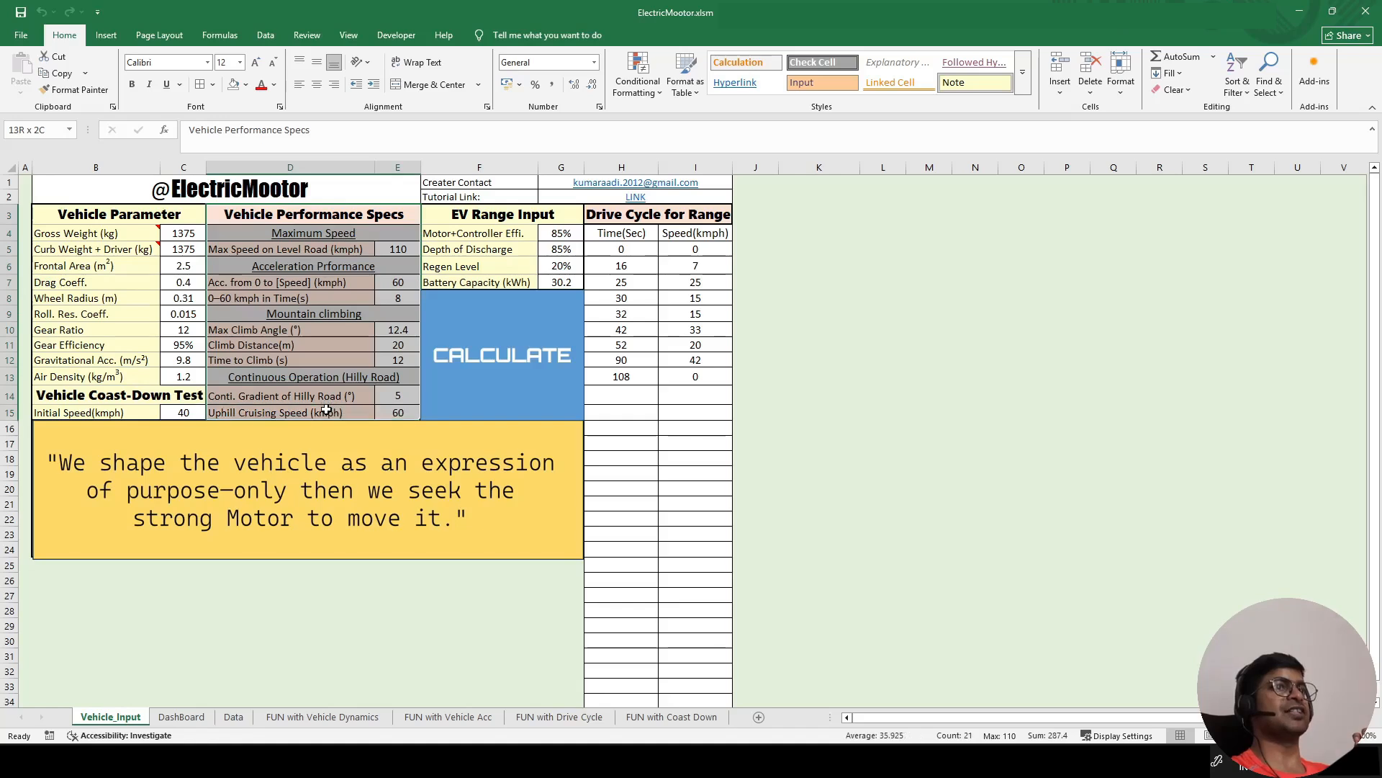
pyautogui.click(397, 216)
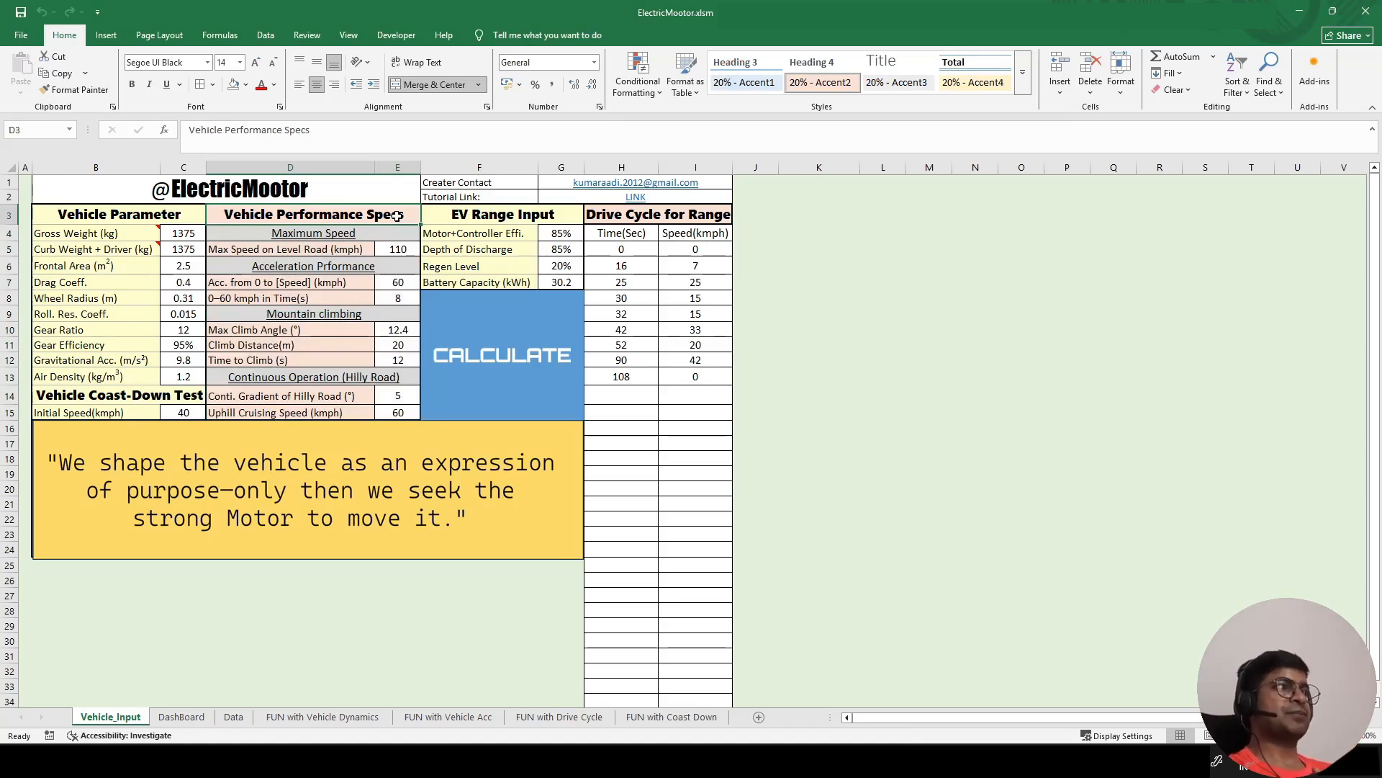
pyautogui.click(400, 249)
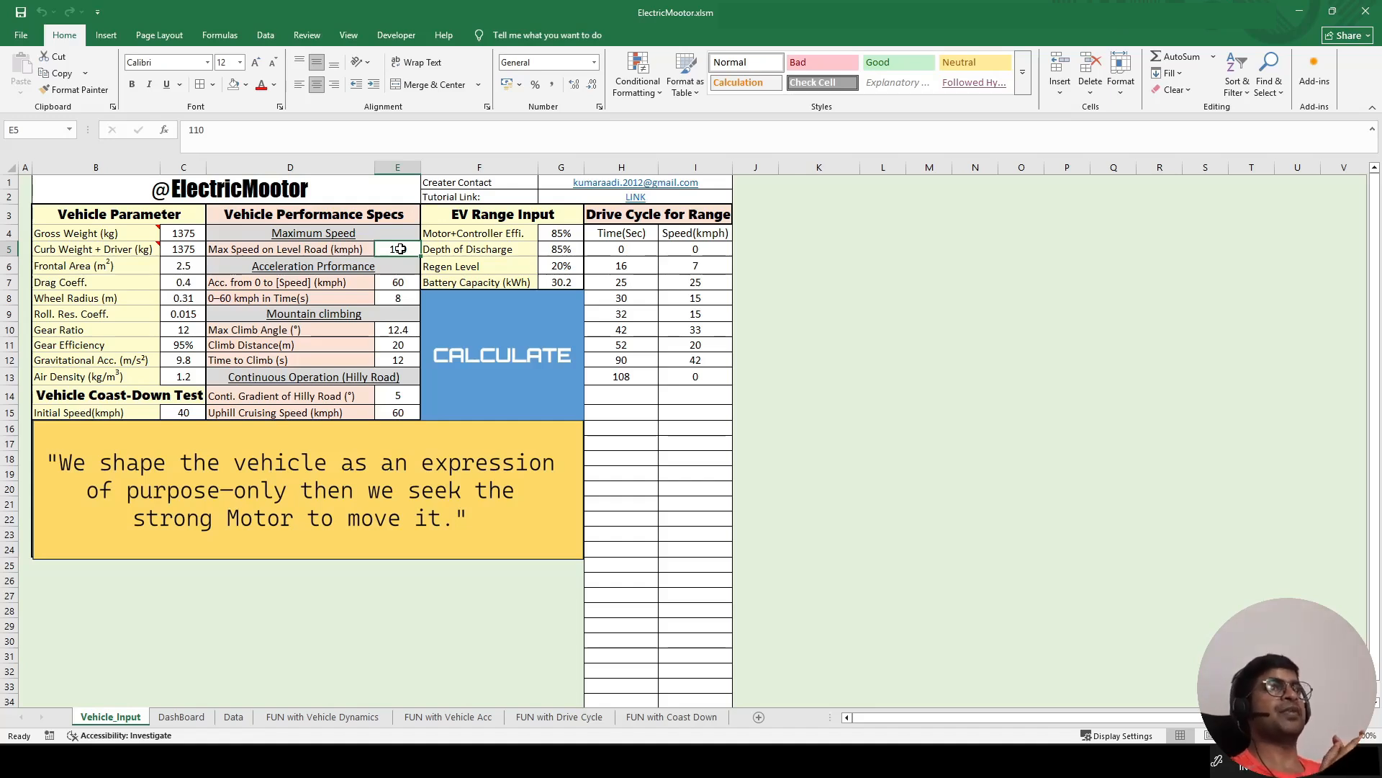
pyautogui.moveTo(396, 265); pyautogui.dragTo(394, 296)
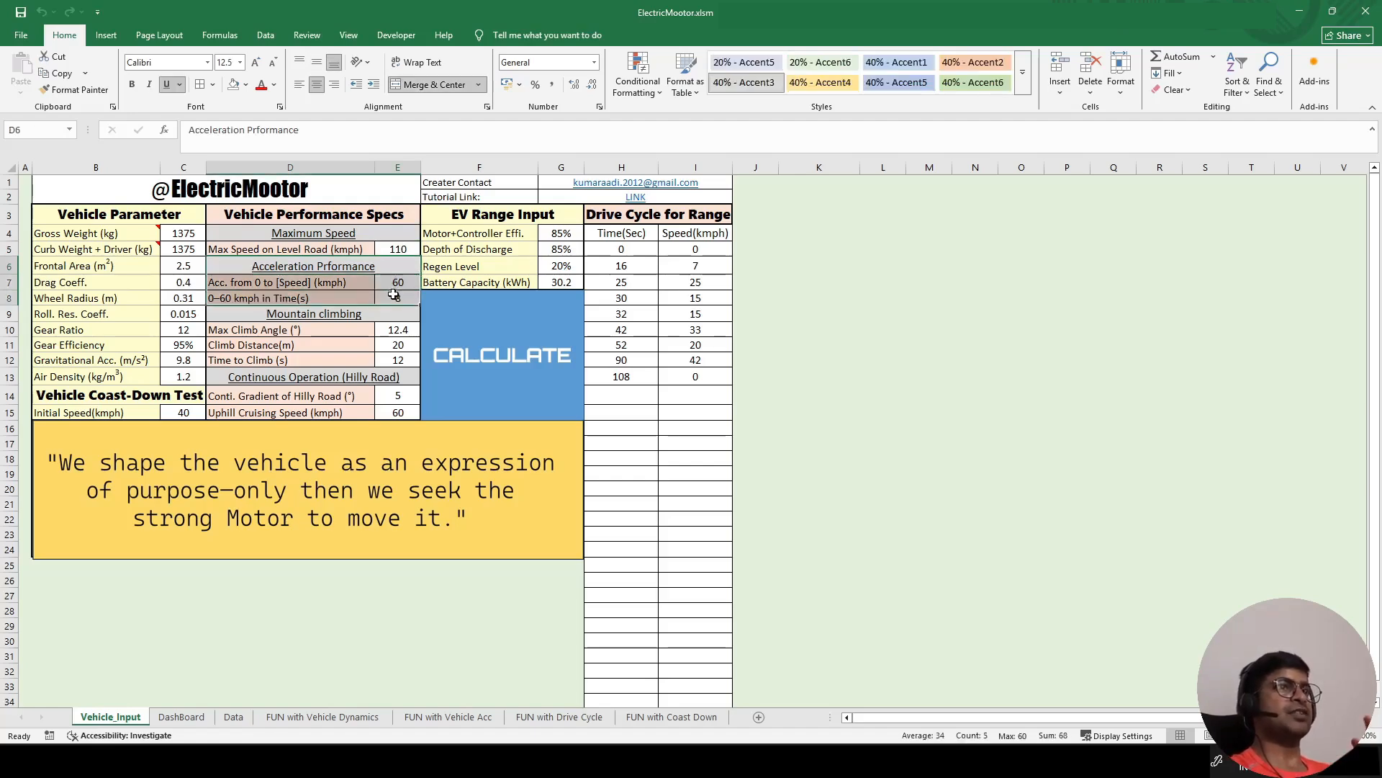
pyautogui.click(396, 283)
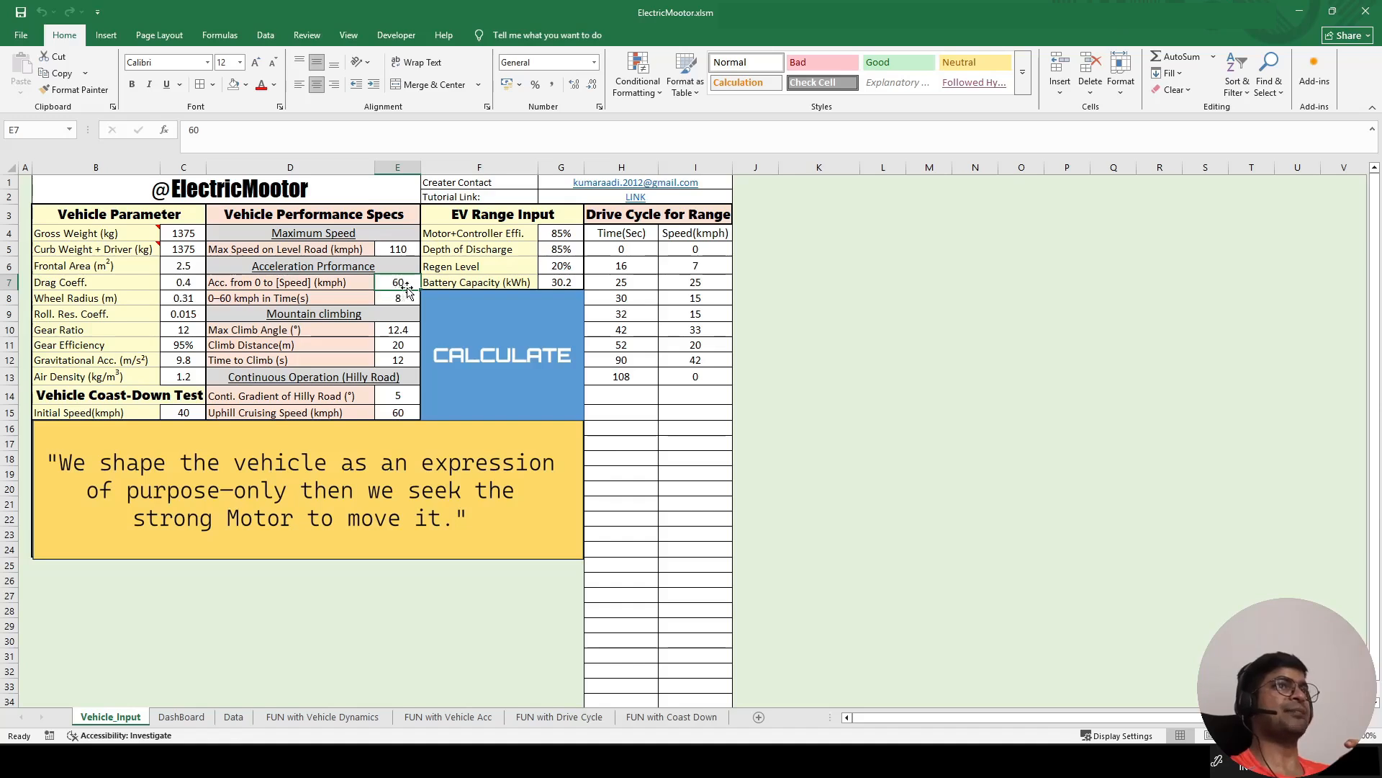
pyautogui.click(400, 297)
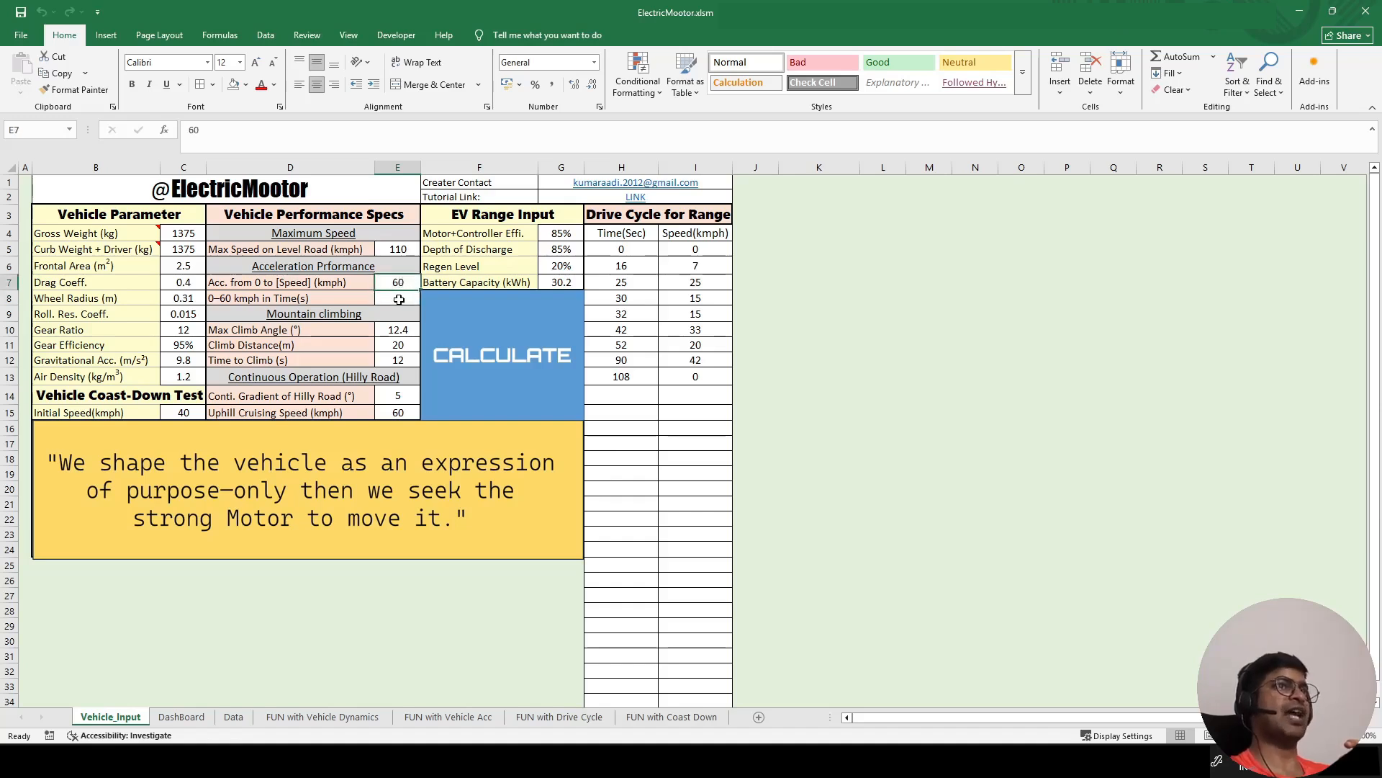
pyautogui.click(399, 299)
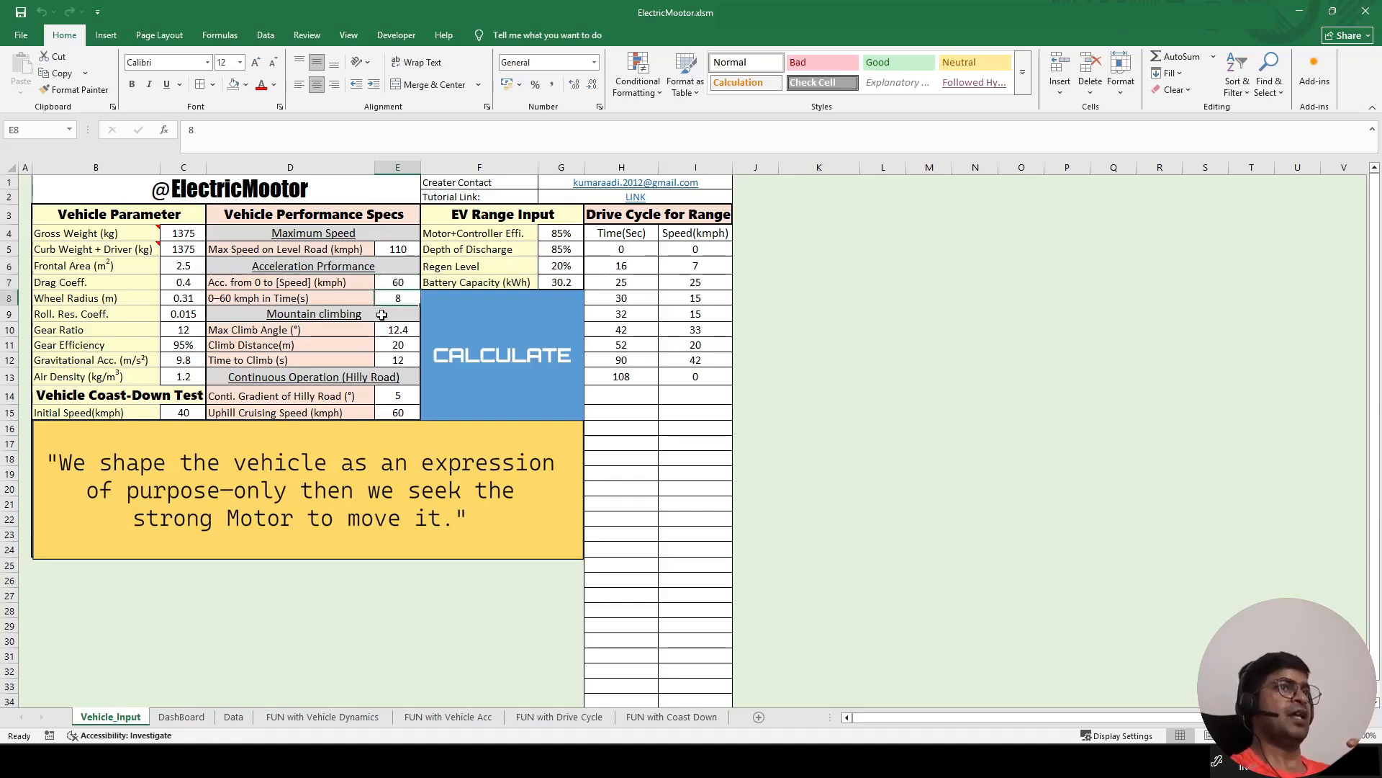
# Step: Examine the mountain climbing inputs and the continuous hilly-road gradient and uphill cruising speed
pyautogui.moveTo(381, 315); pyautogui.dragTo(399, 360)
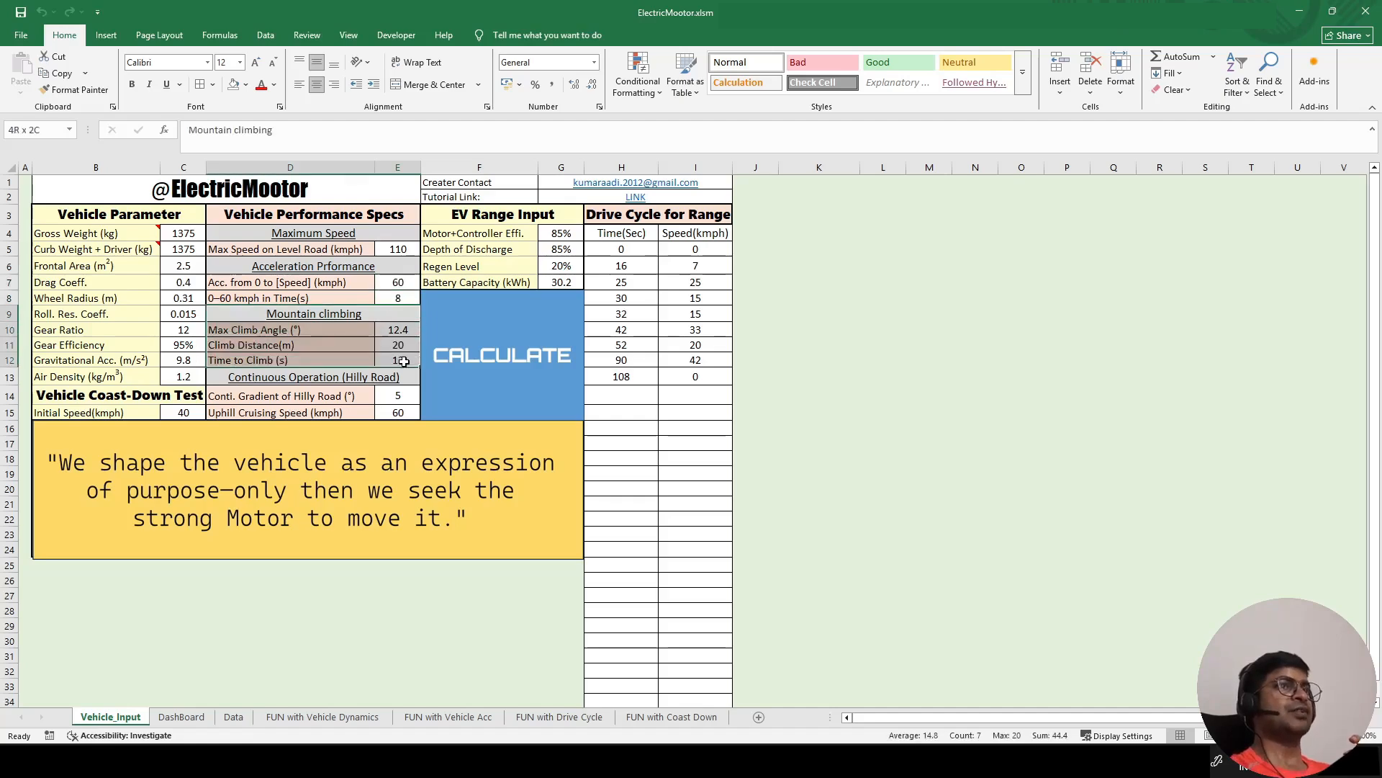
pyautogui.click(392, 314)
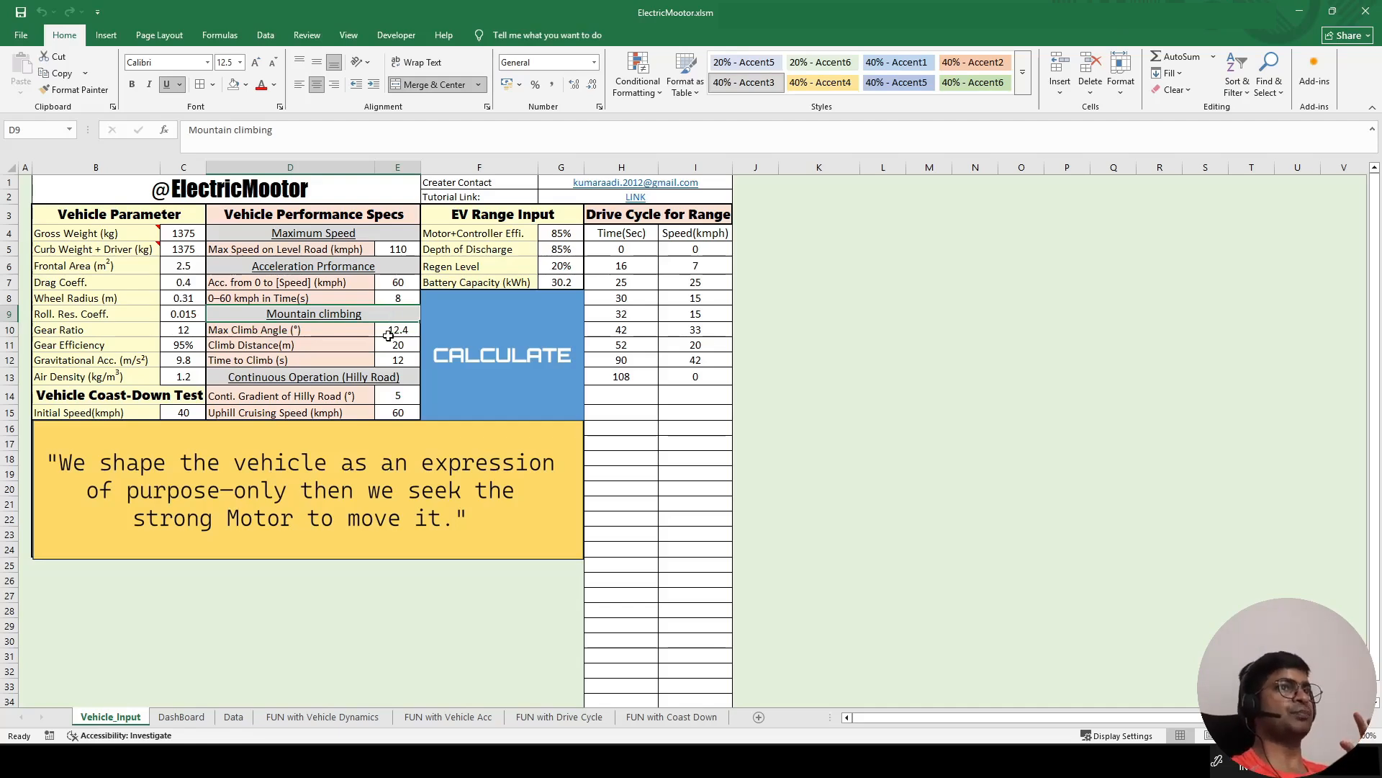
pyautogui.click(401, 331)
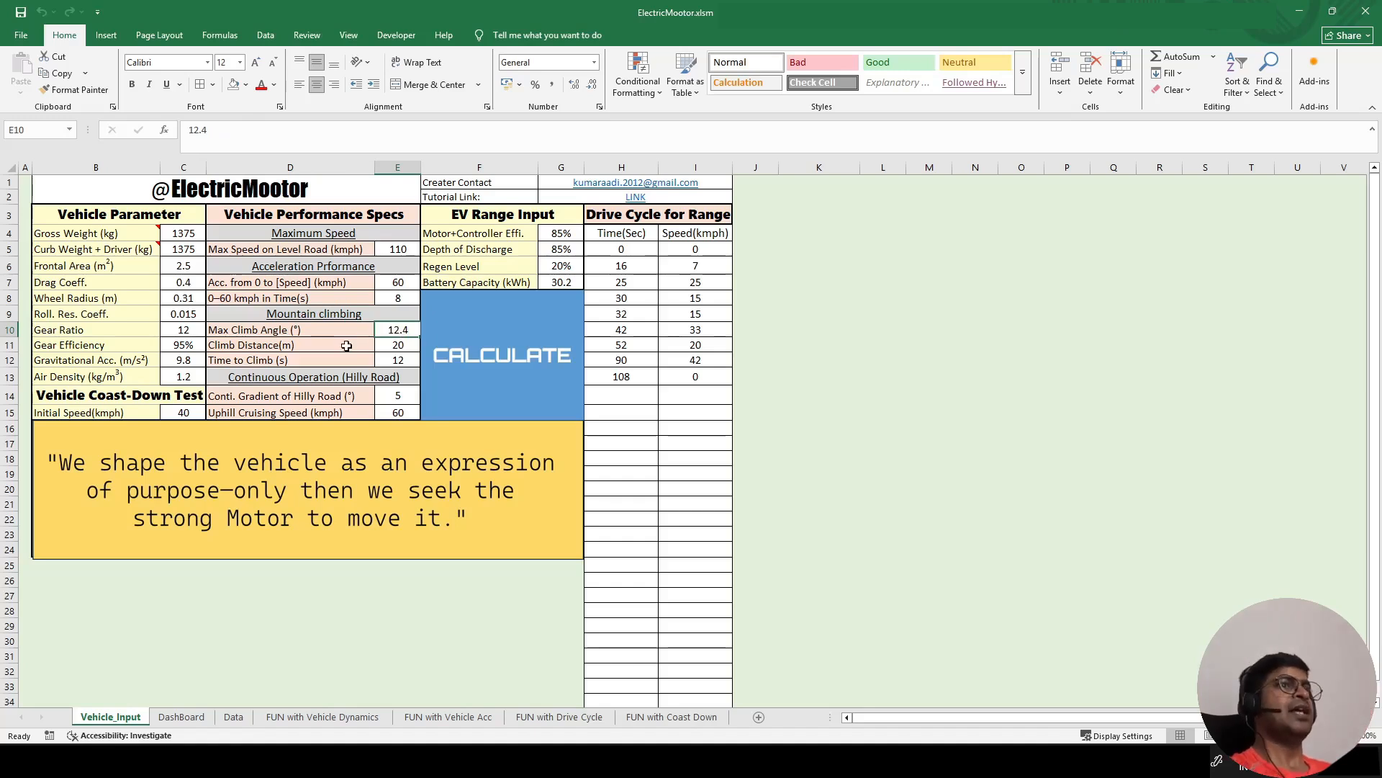
pyautogui.click(405, 352)
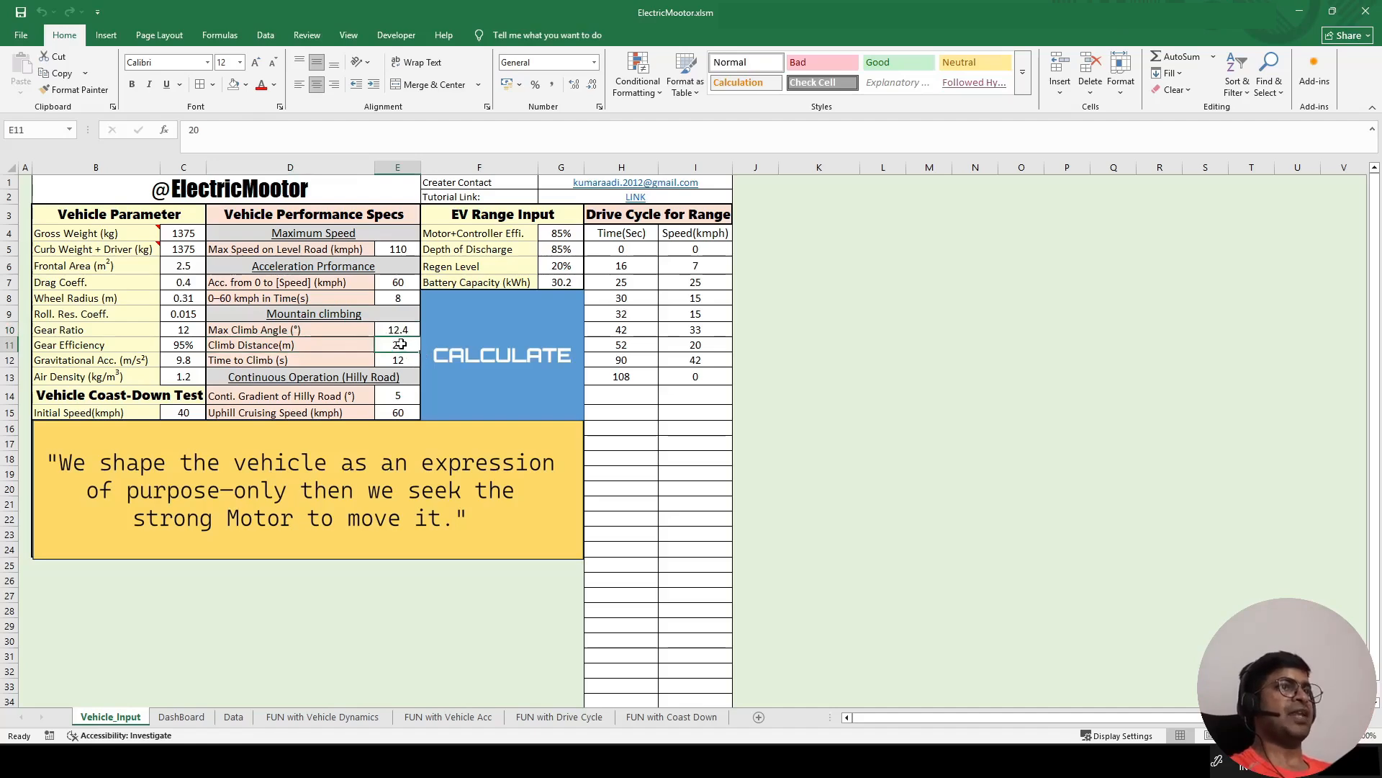
pyautogui.click(407, 360)
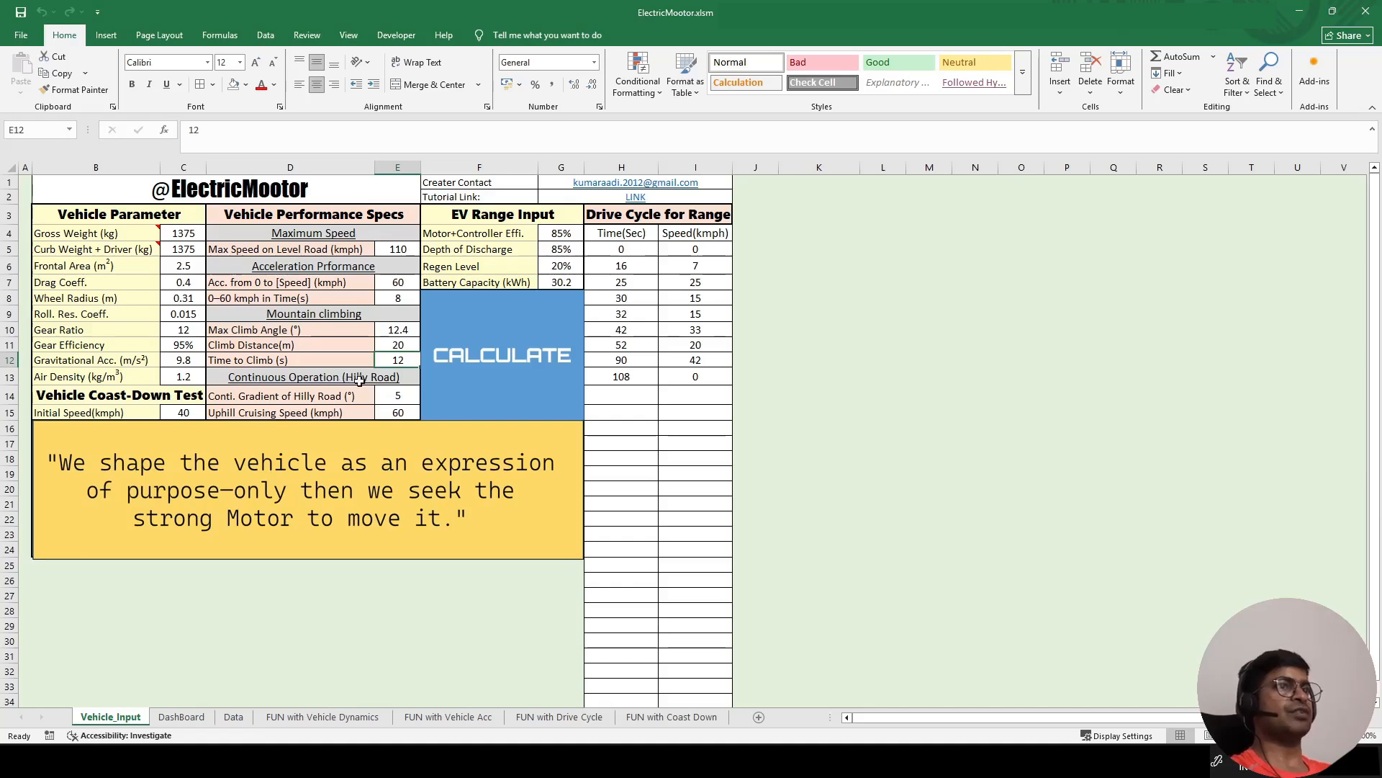
pyautogui.moveTo(403, 377); pyautogui.dragTo(407, 411)
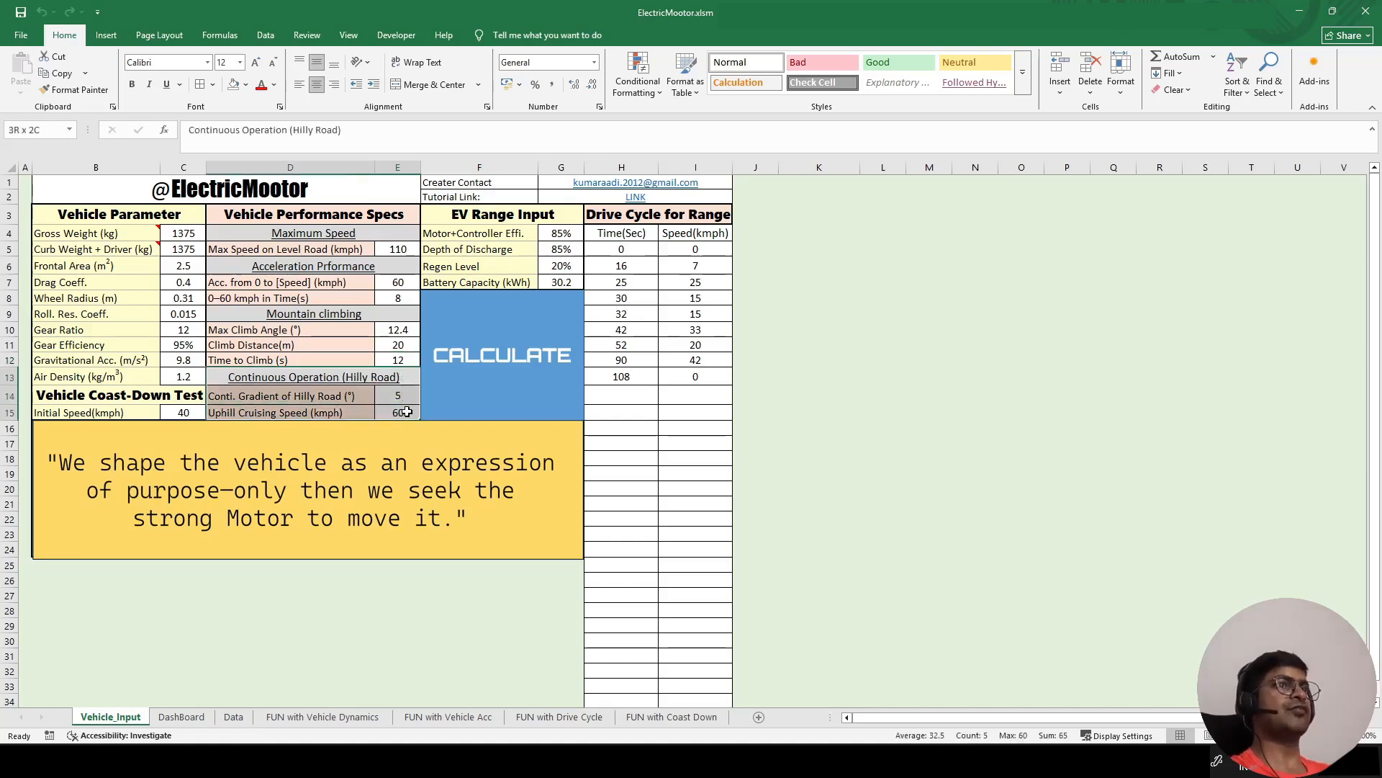
pyautogui.click(407, 399)
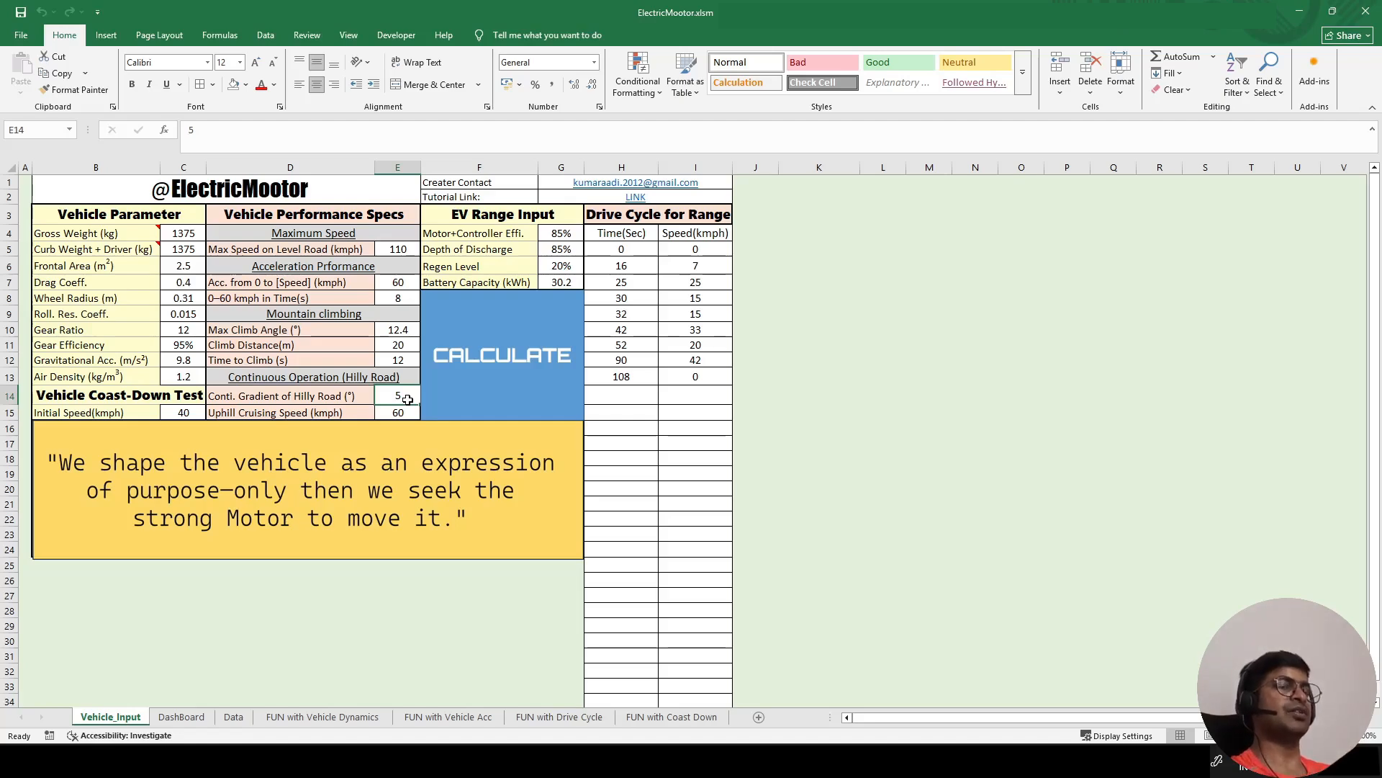
pyautogui.click(385, 412)
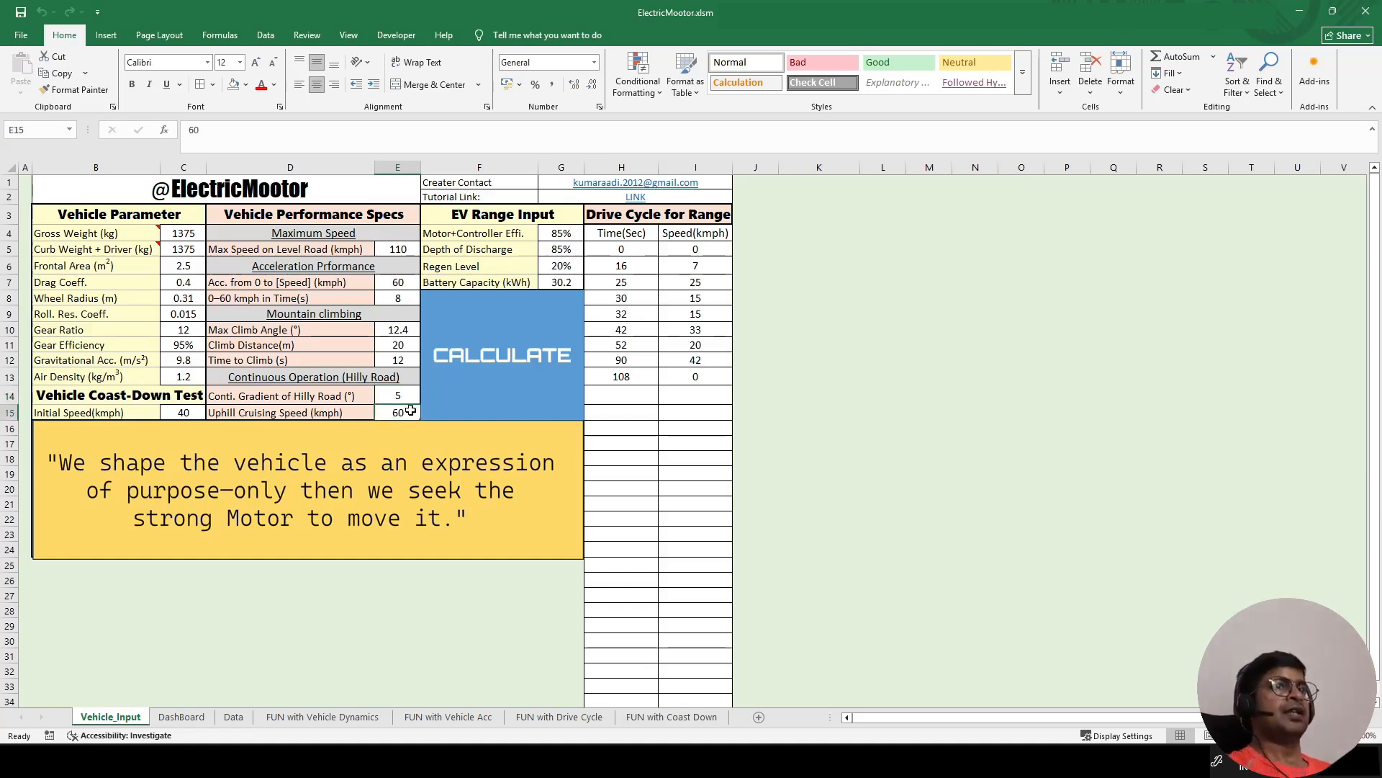
# Step: Review the EV Range Input values and compare the drive cycle with the charts on the FUN with Drive Cycle sheet
pyautogui.moveTo(440, 216); pyautogui.dragTo(523, 283)
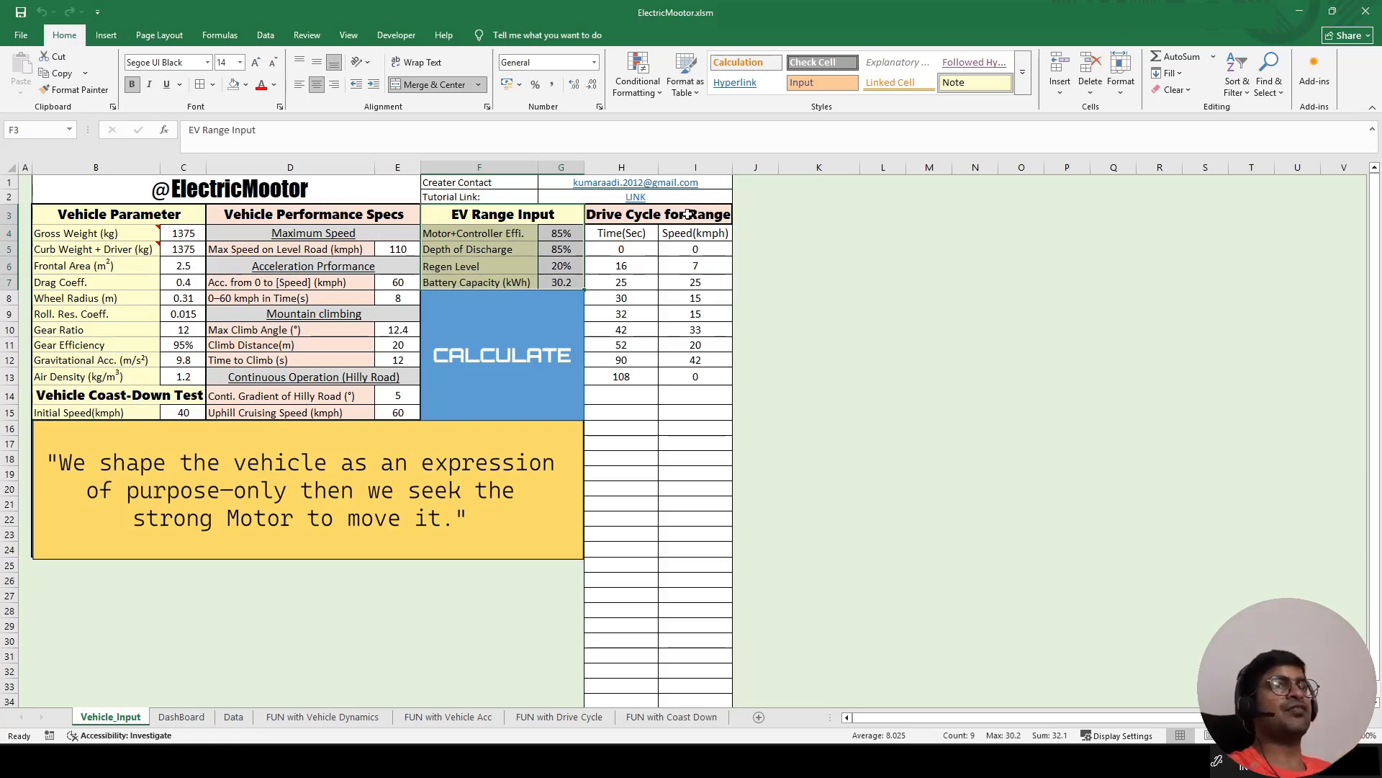
pyautogui.moveTo(511, 236); pyautogui.dragTo(513, 284)
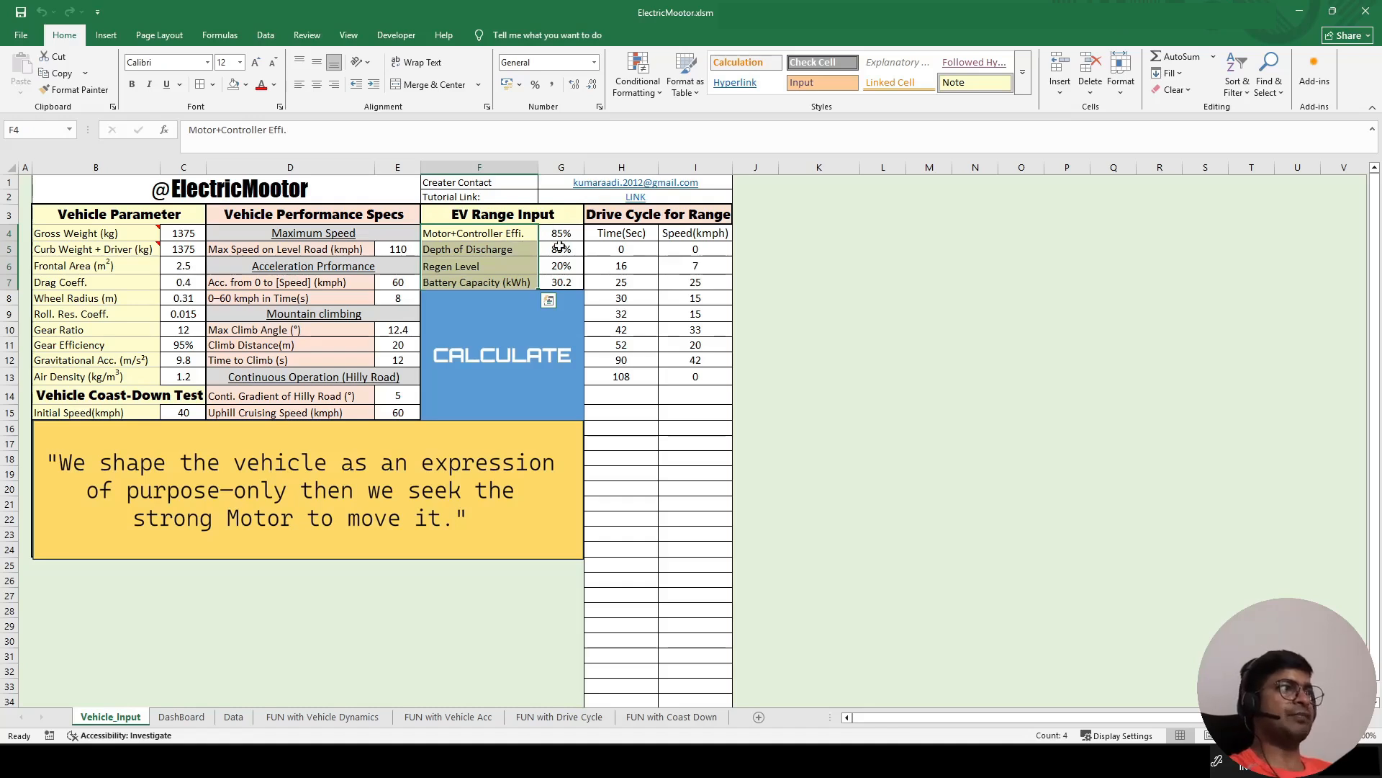
pyautogui.click(553, 282)
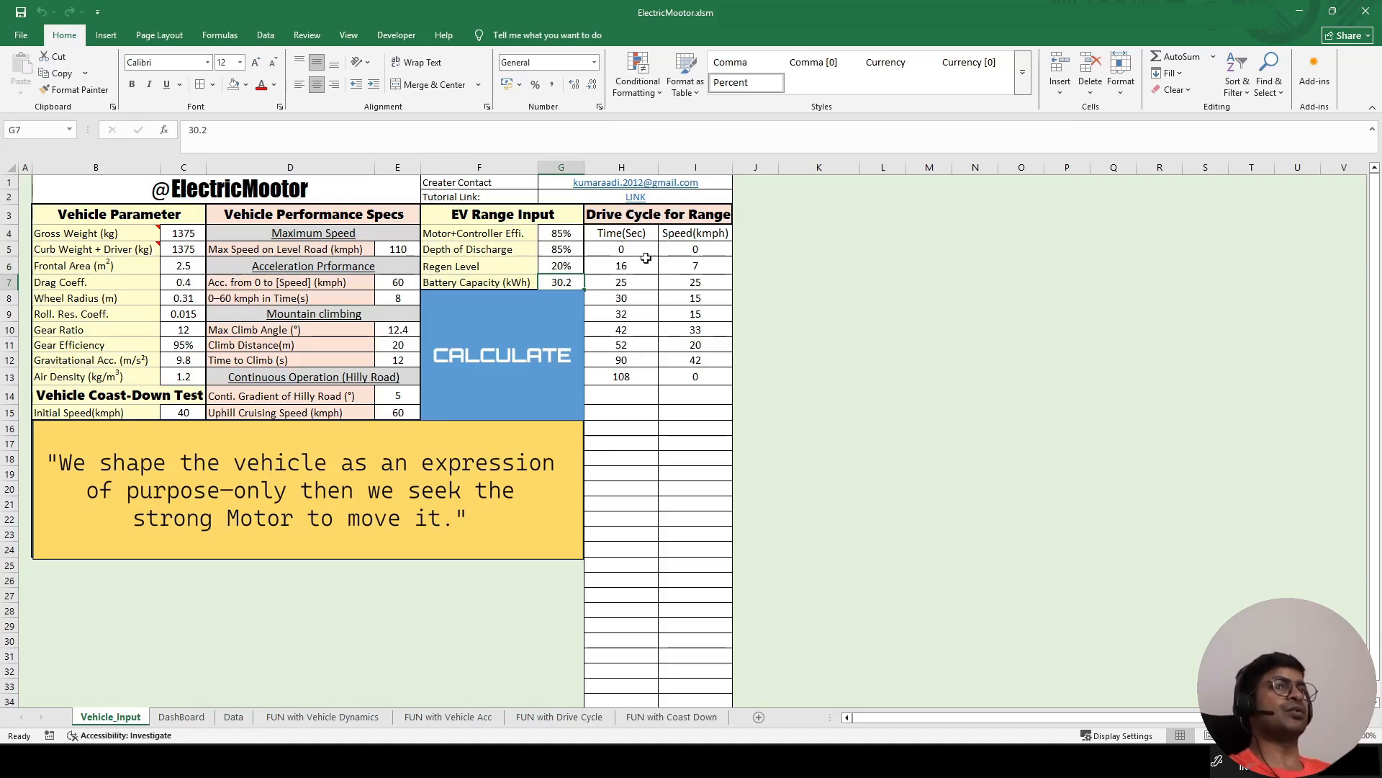
pyautogui.click(576, 716)
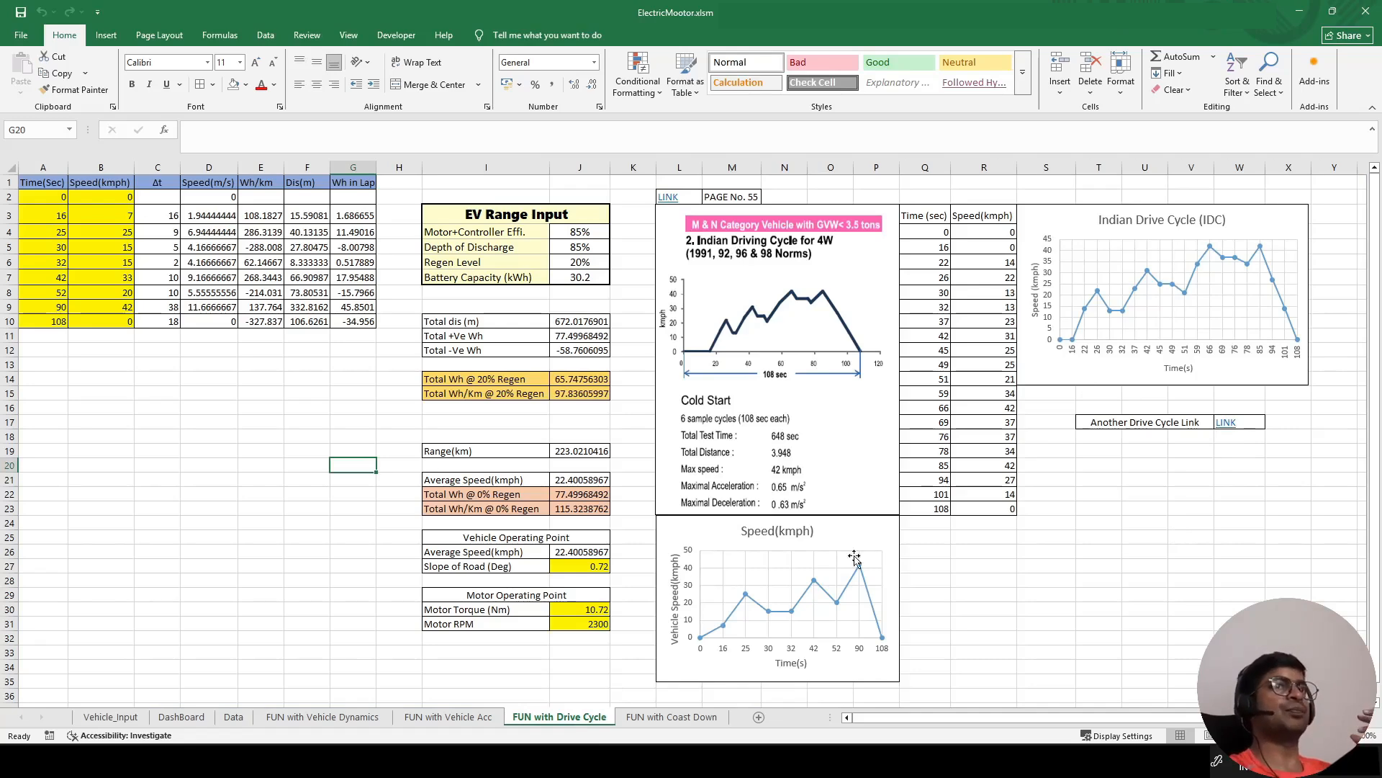
pyautogui.click(110, 717)
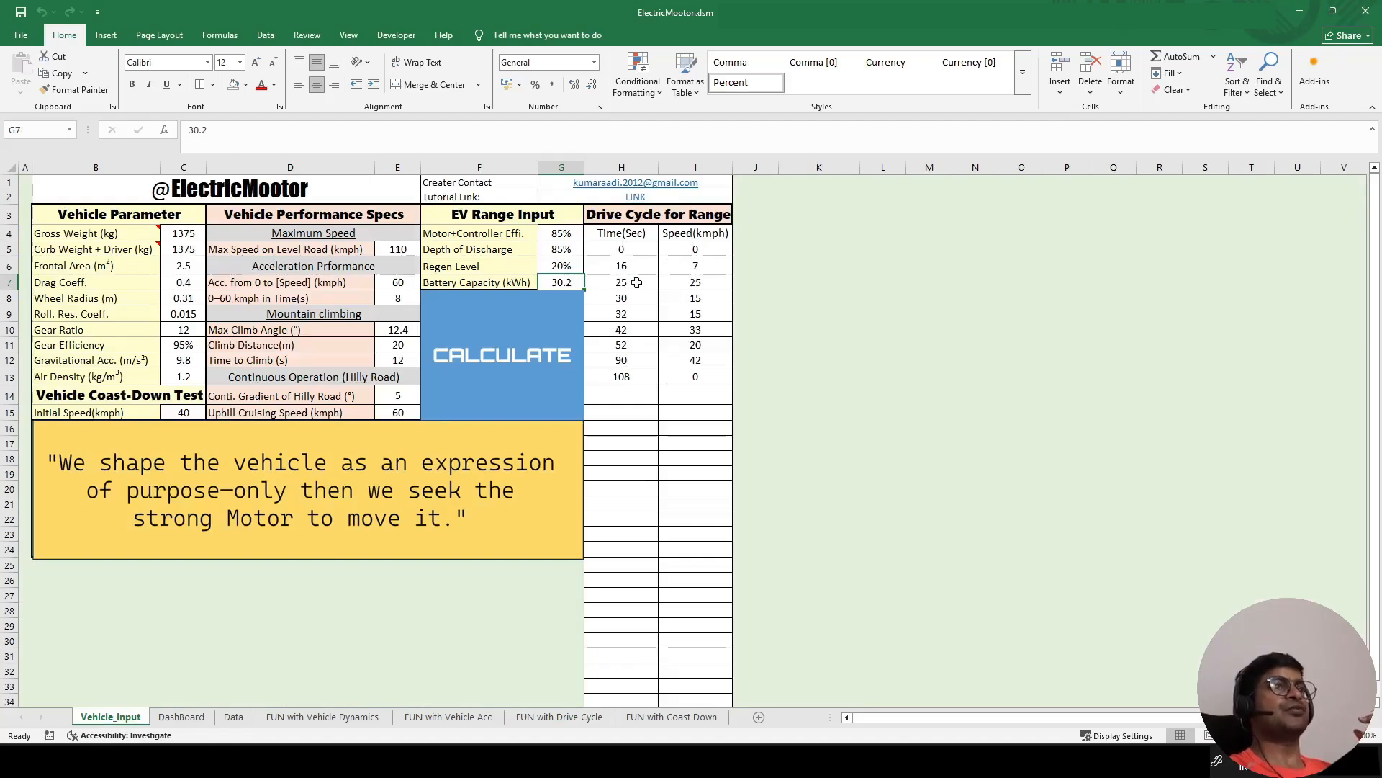
# Step: Check the coast-down test's initial speed and run the calculation for the entered vehicle inputs
pyautogui.click(187, 411)
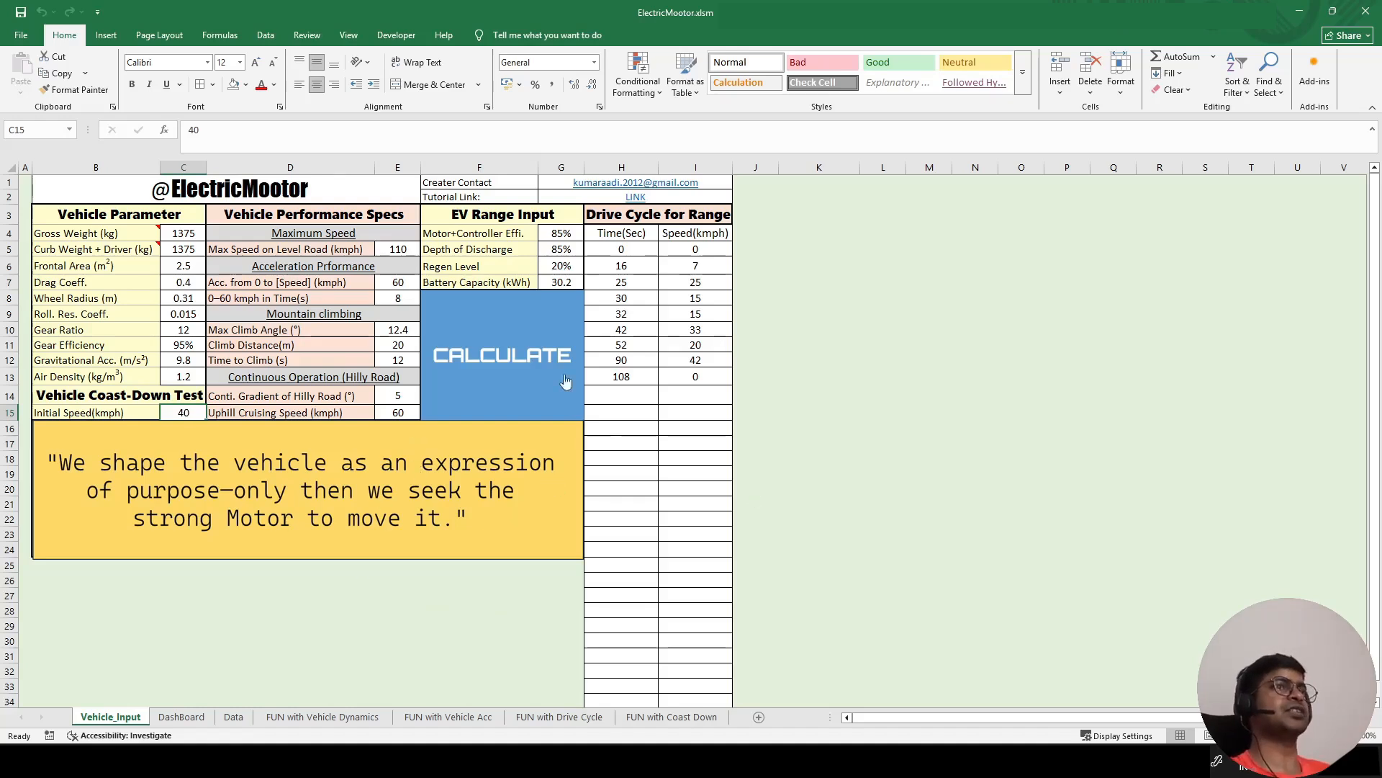
pyautogui.click(503, 350)
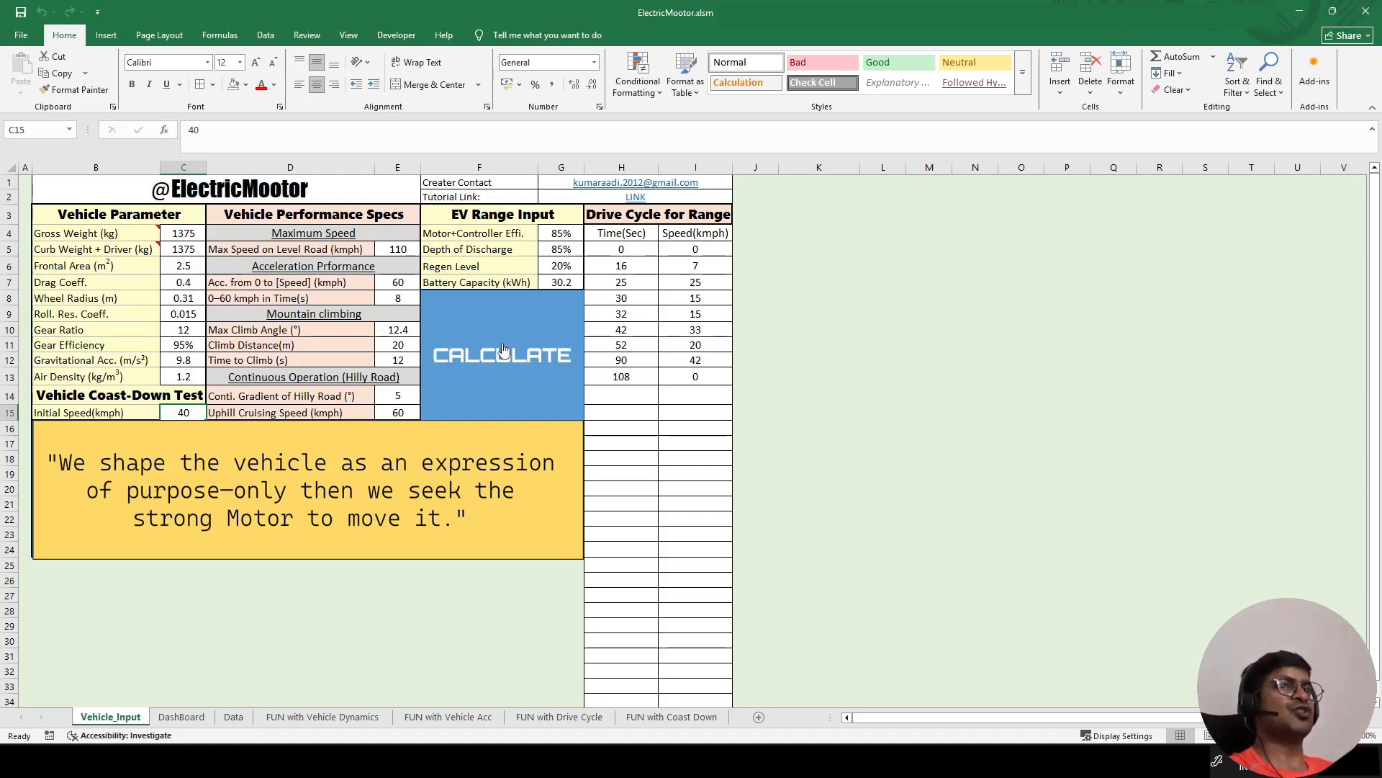
# Step: Examine the driving-mode summary and the RPM-based torque and power table under Motor Specification on the Data sheet
pyautogui.click(233, 718)
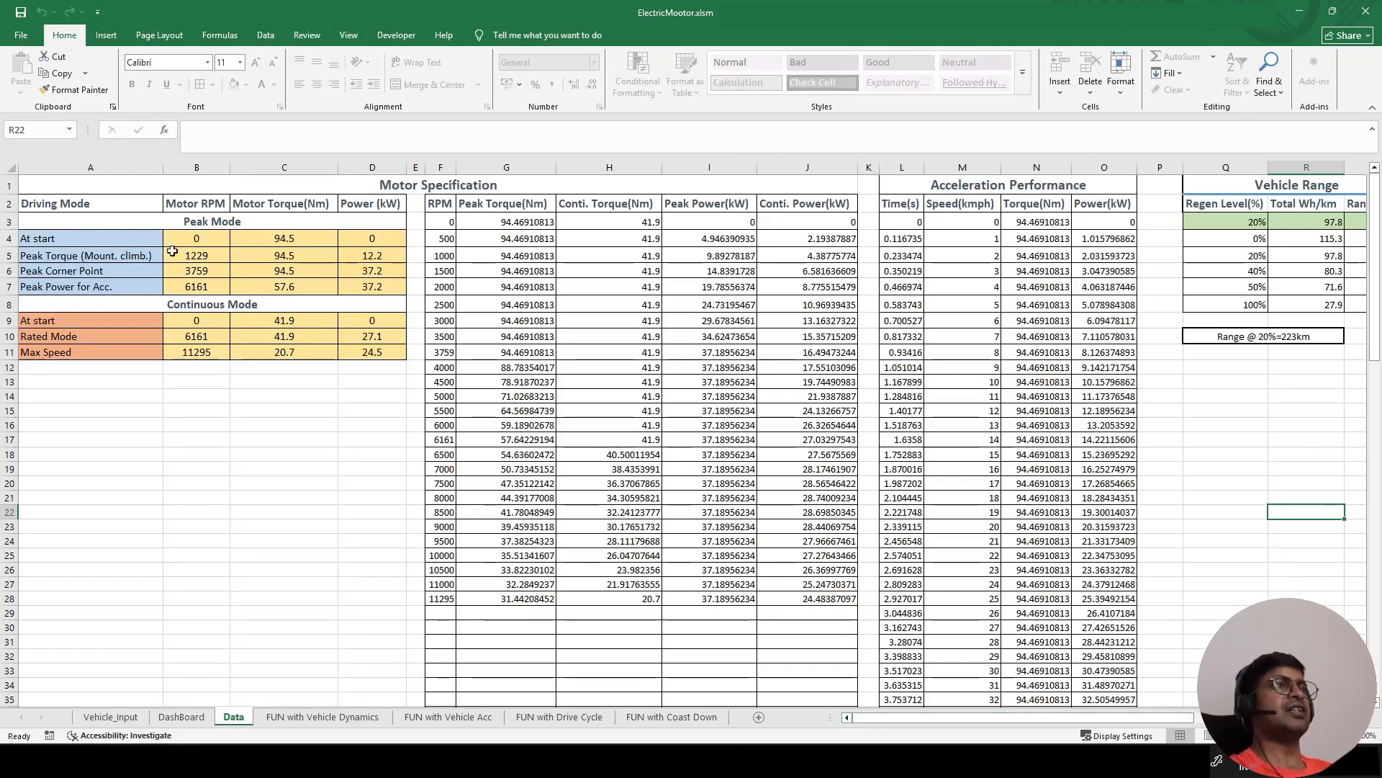
pyautogui.moveTo(104, 209); pyautogui.dragTo(294, 352)
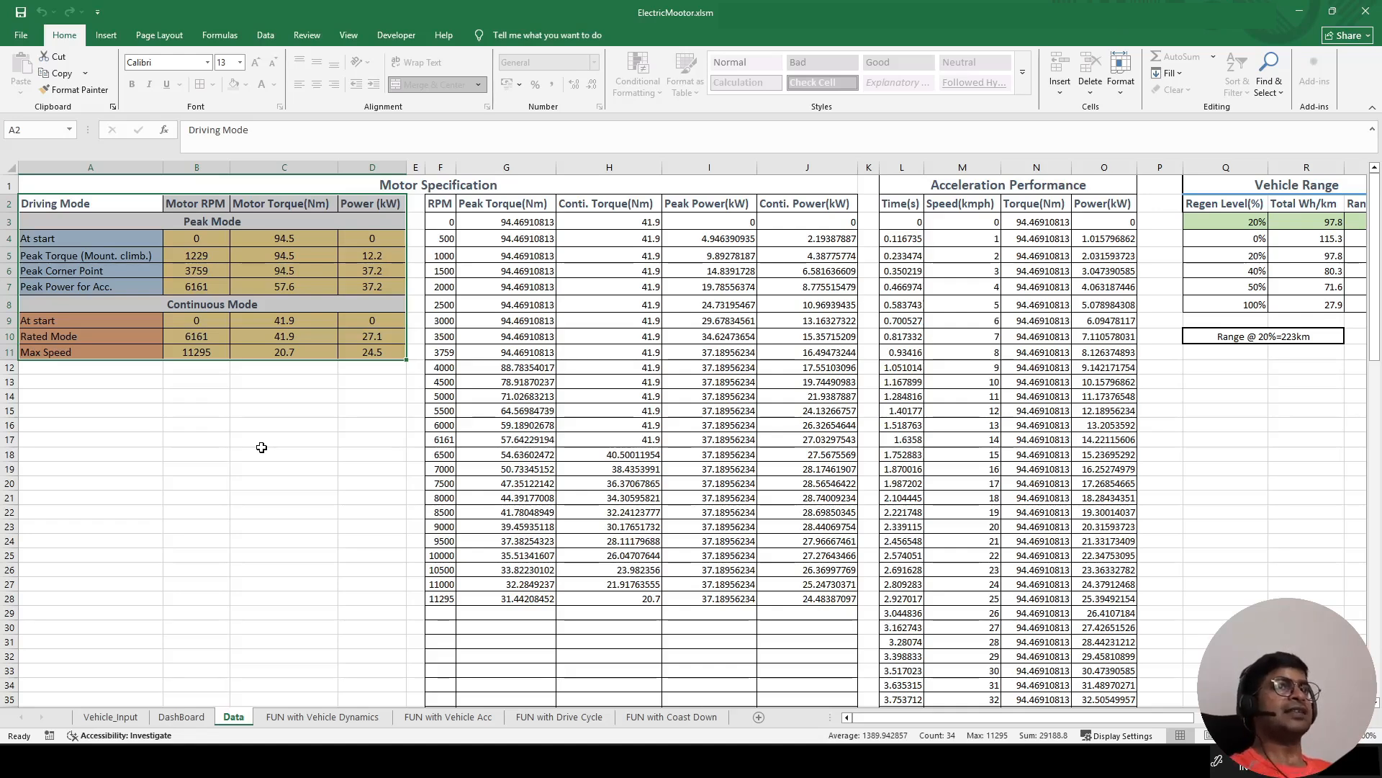
pyautogui.moveTo(440, 207); pyautogui.dragTo(840, 656)
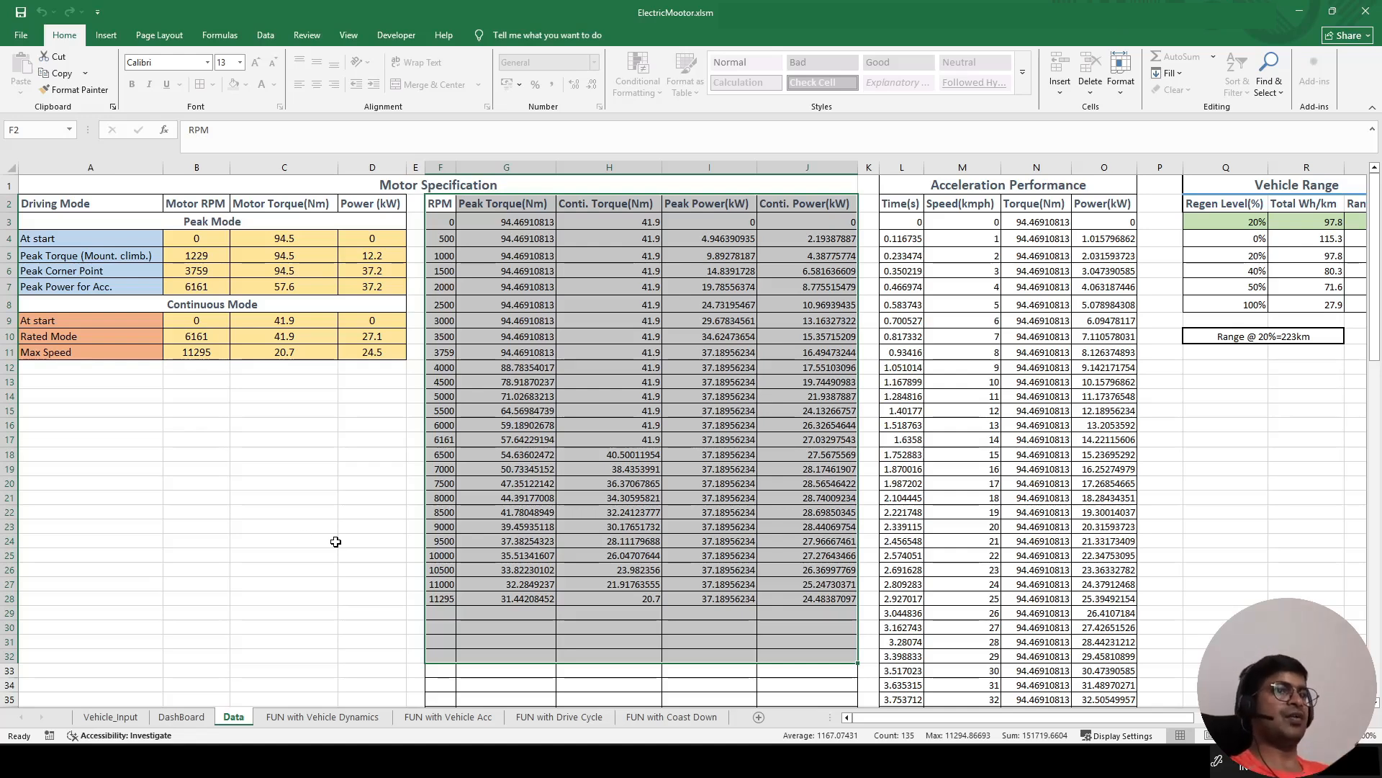
# Step: Compare the Motor Specification table on the Data sheet with the torque and power charts on the DashBoard sheet
pyautogui.click(188, 720)
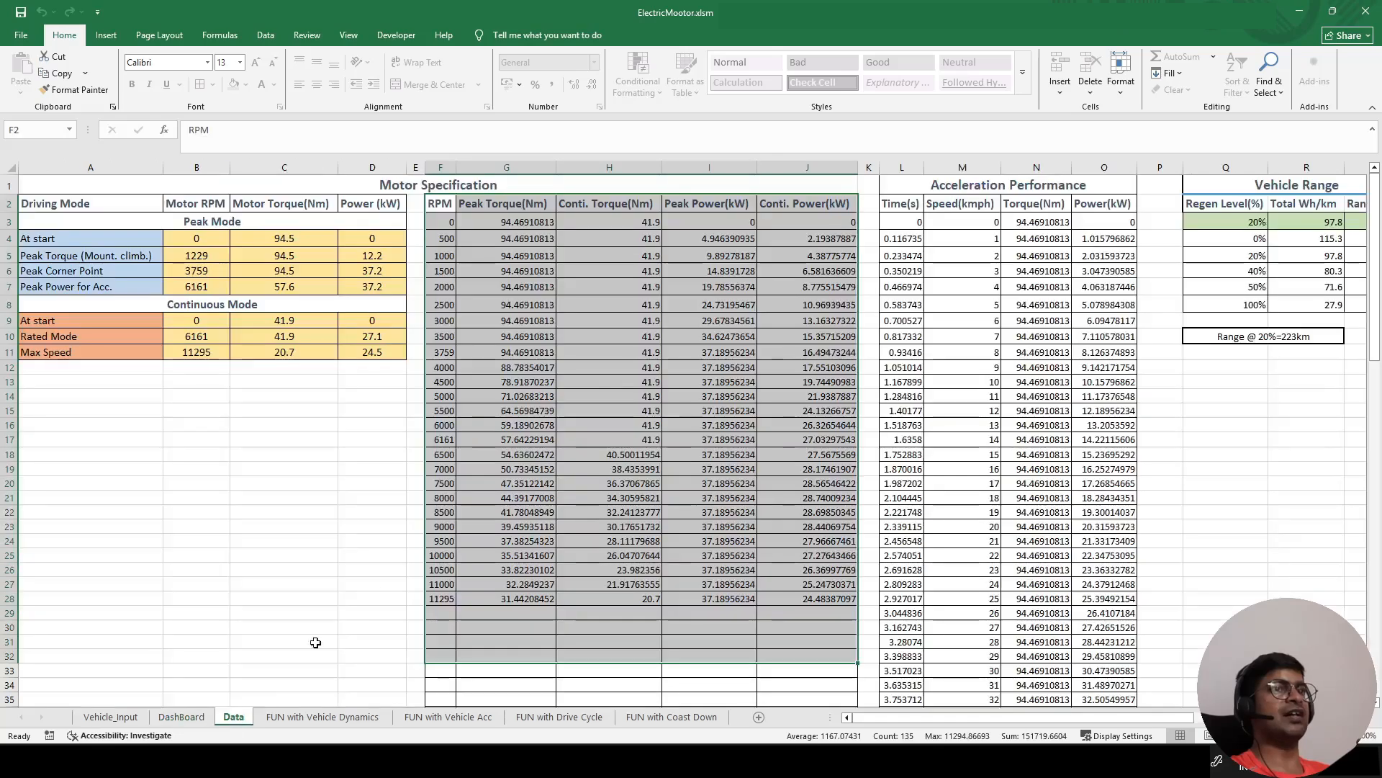
pyautogui.click(233, 716)
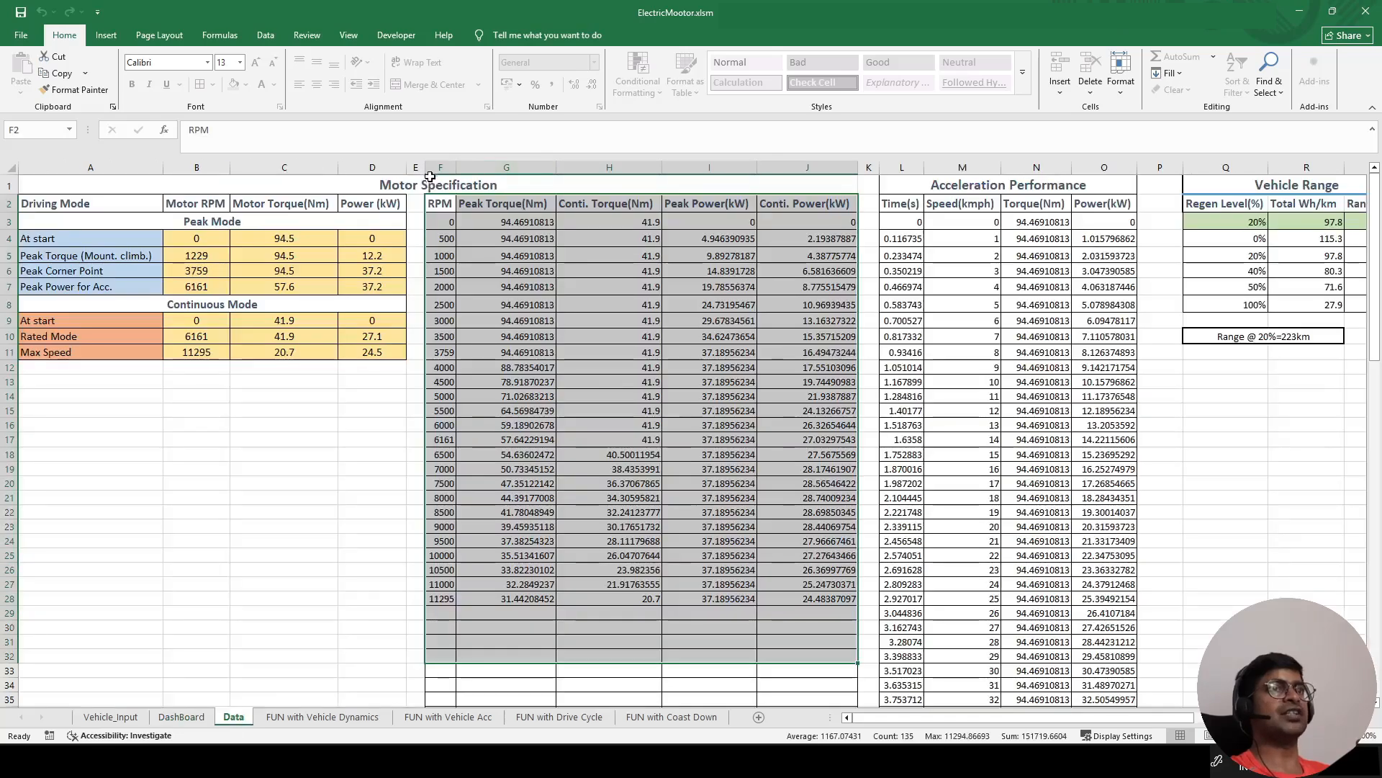
pyautogui.click(377, 471)
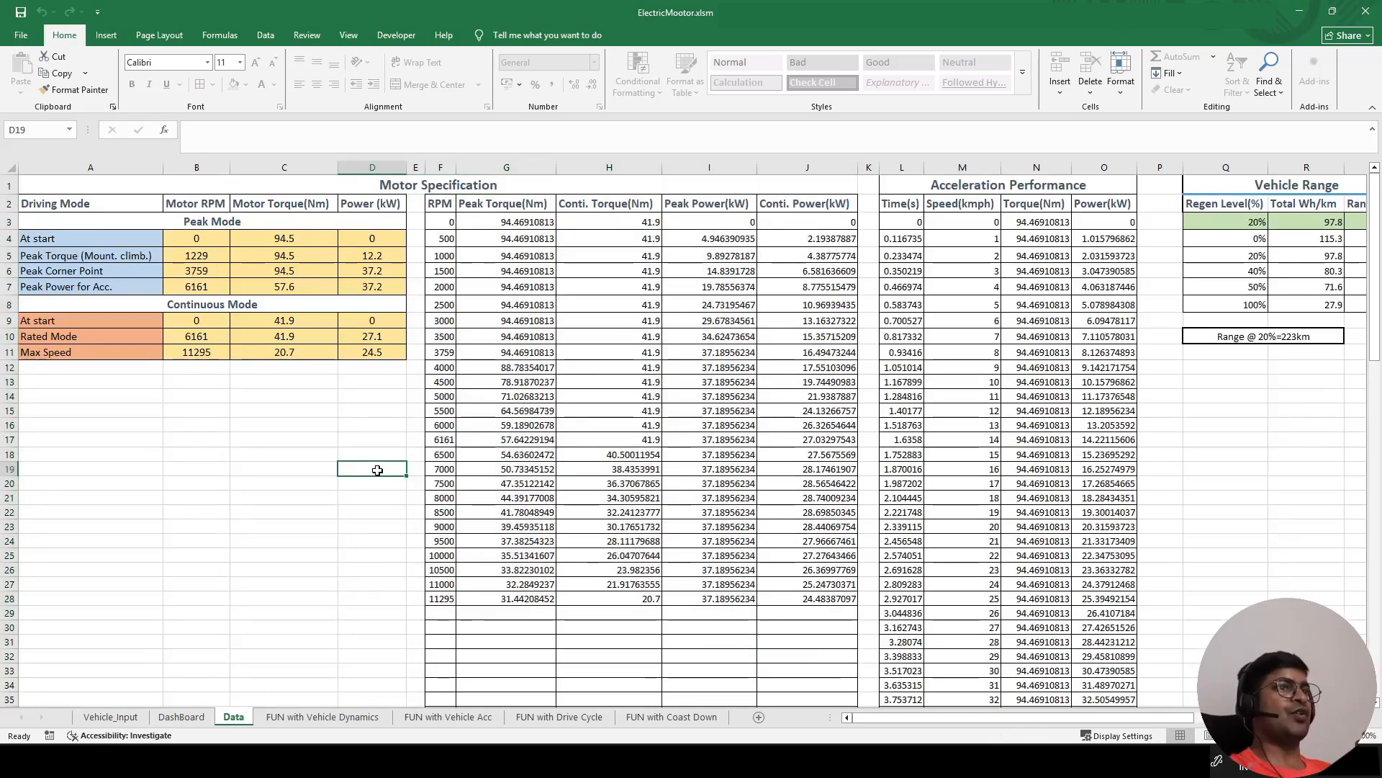
pyautogui.doubleClick(378, 470)
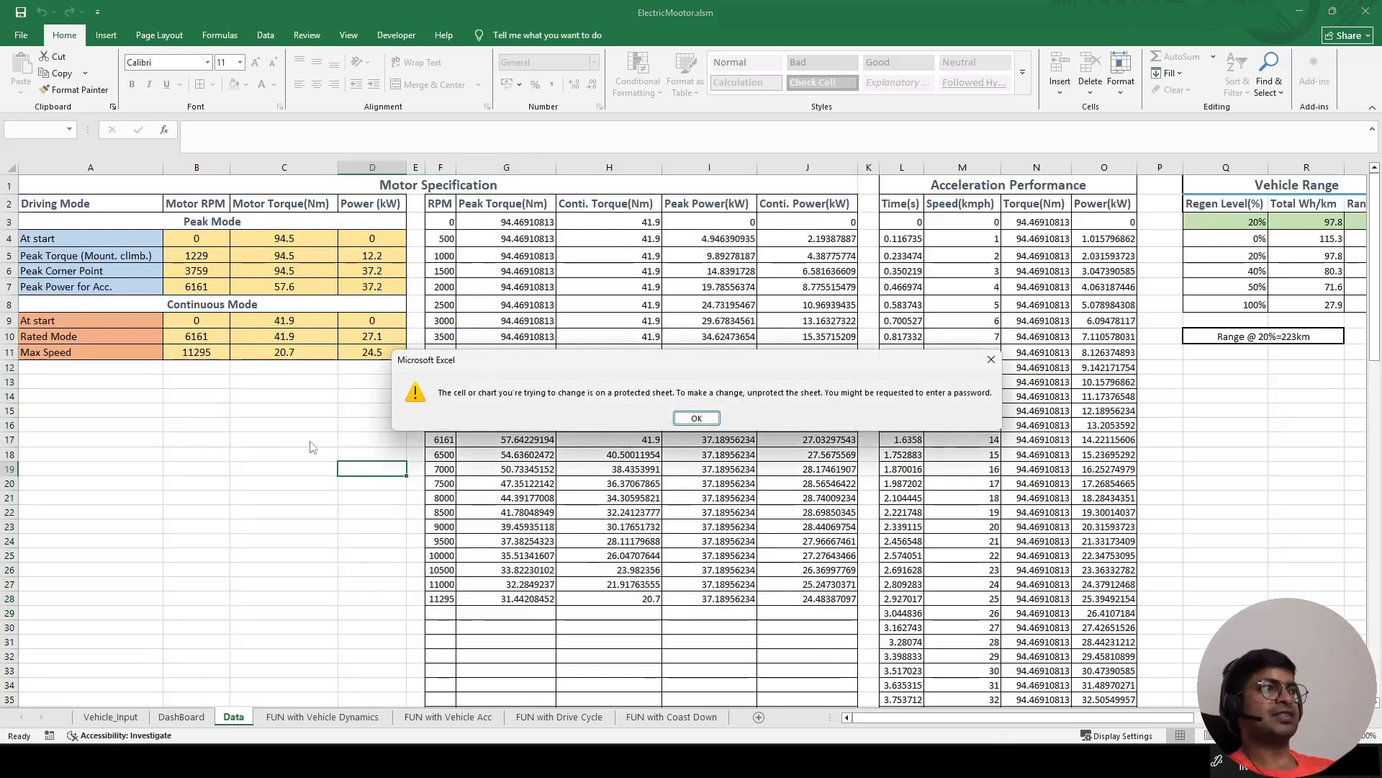
pyautogui.click(696, 418)
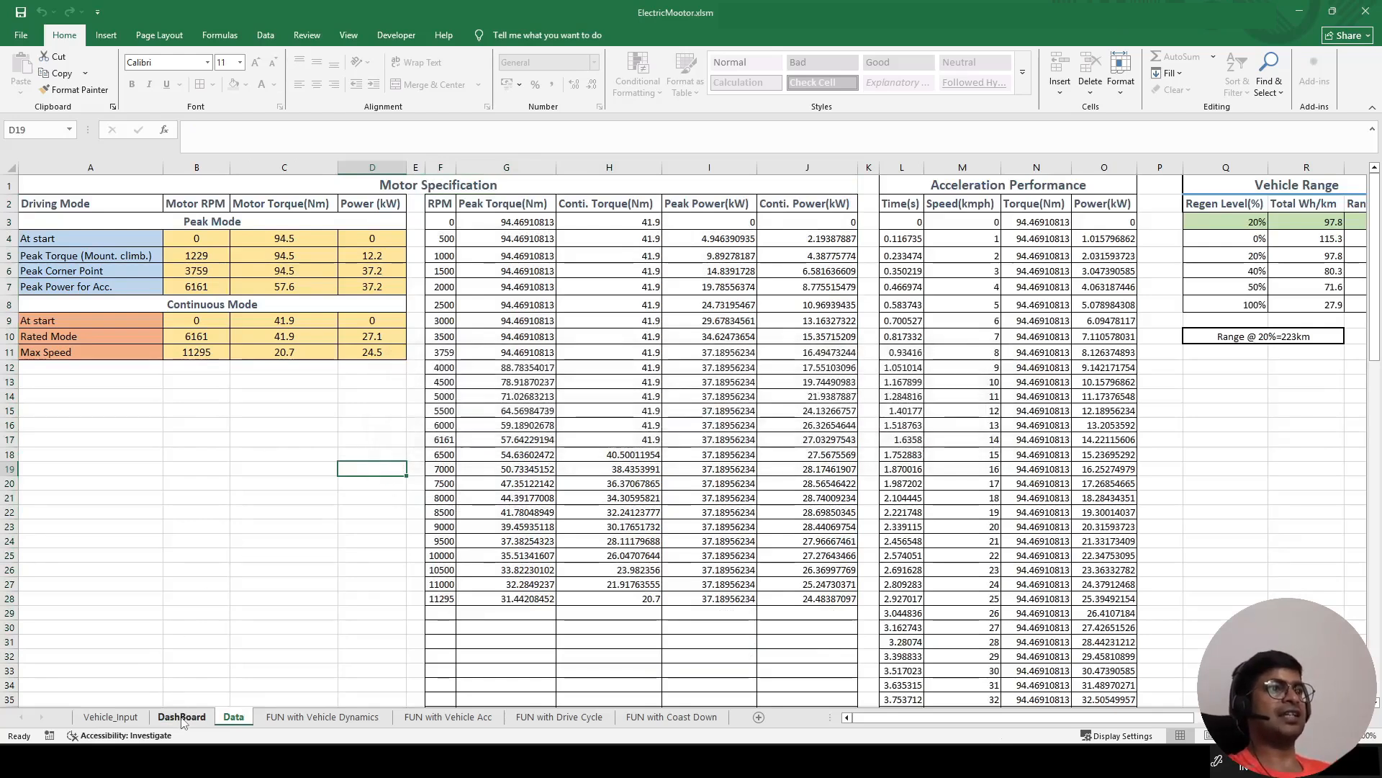
pyautogui.click(181, 717)
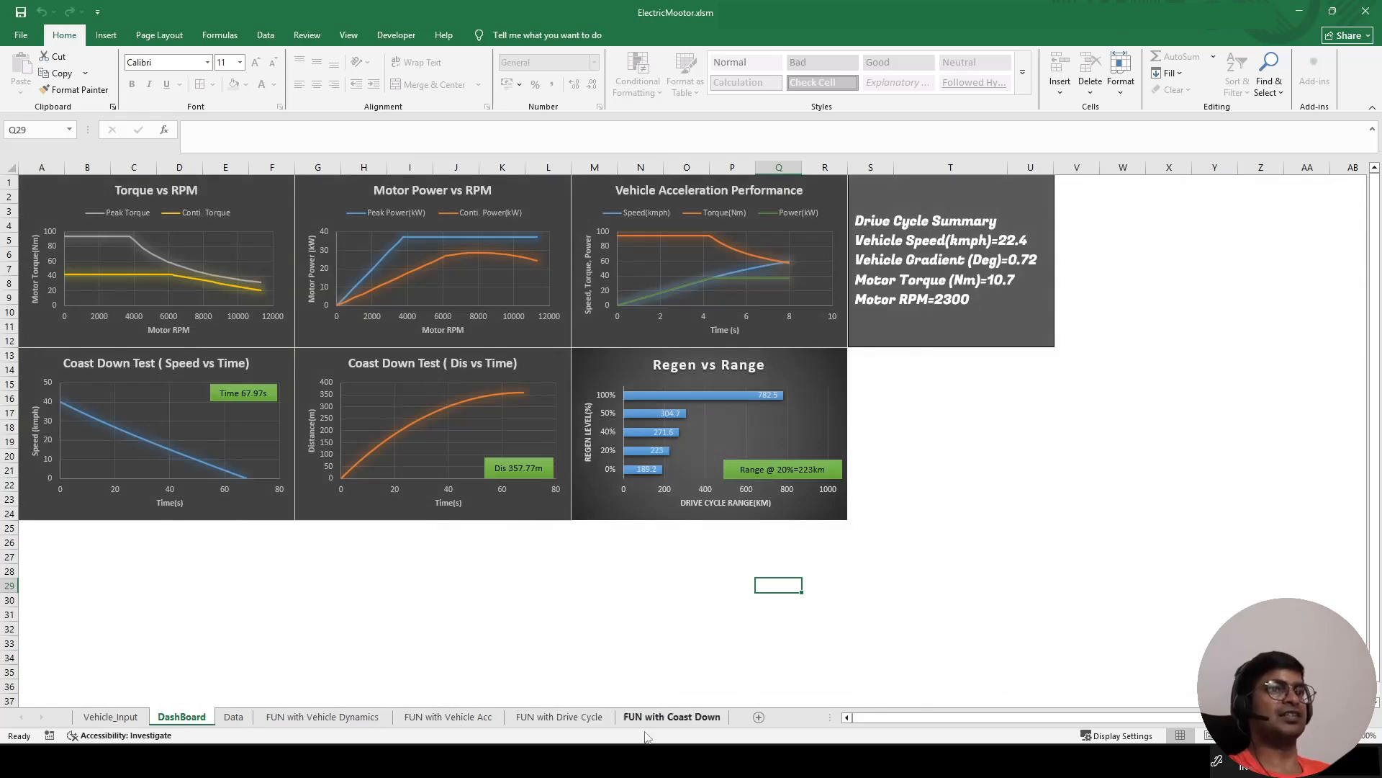
# Step: Examine the time, speed, torque and power columns of the Acceleration Performance table on the Data sheet
pyautogui.click(235, 718)
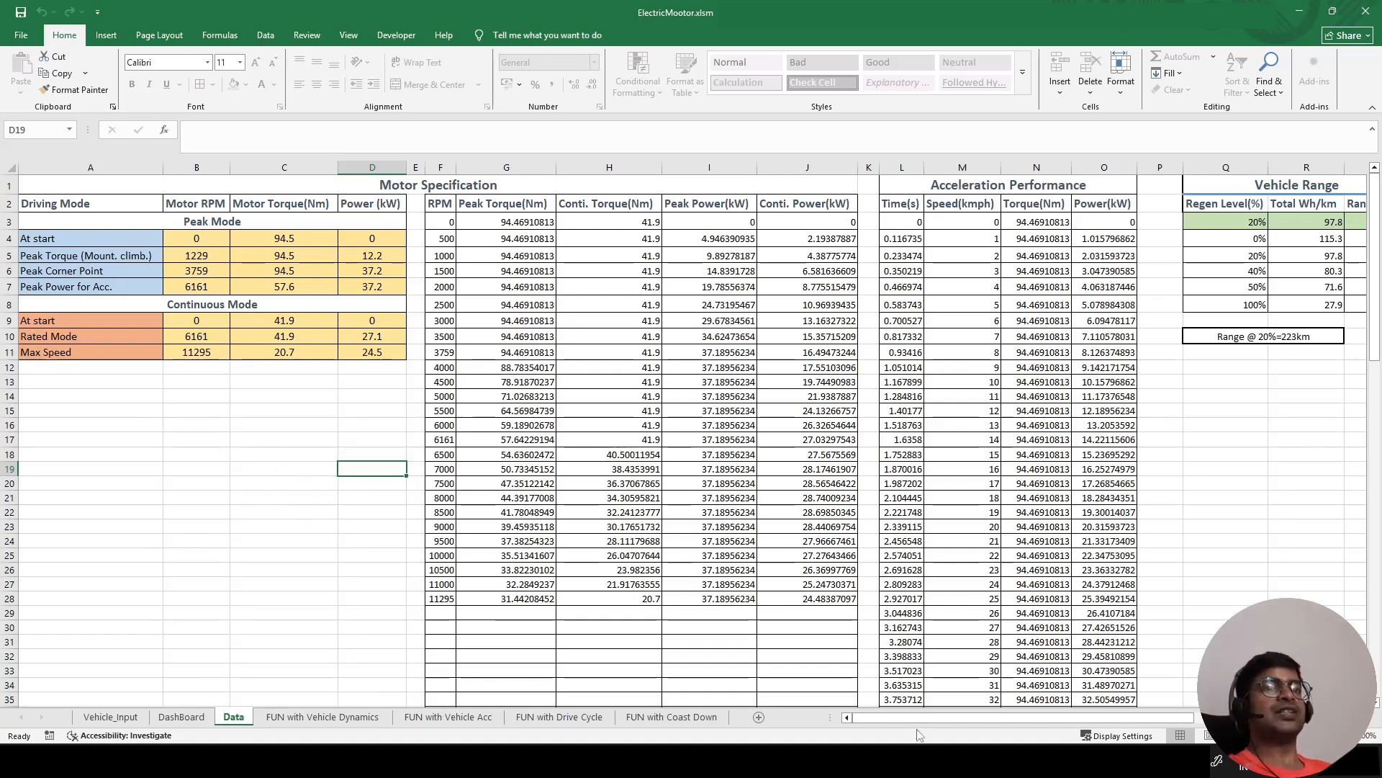
pyautogui.moveTo(927, 722); pyautogui.dragTo(962, 718)
pyautogui.moveTo(697, 160); pyautogui.dragTo(870, 183)
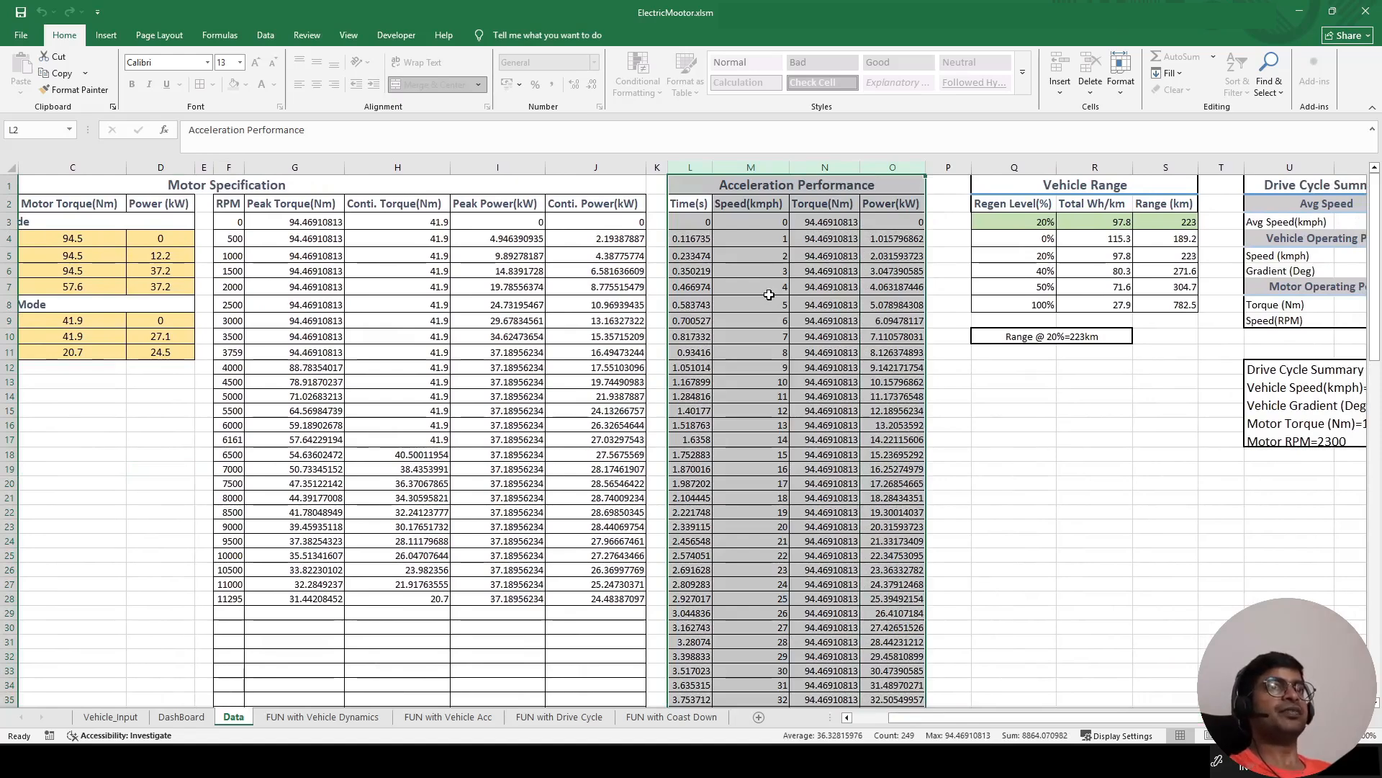
pyautogui.click(752, 226)
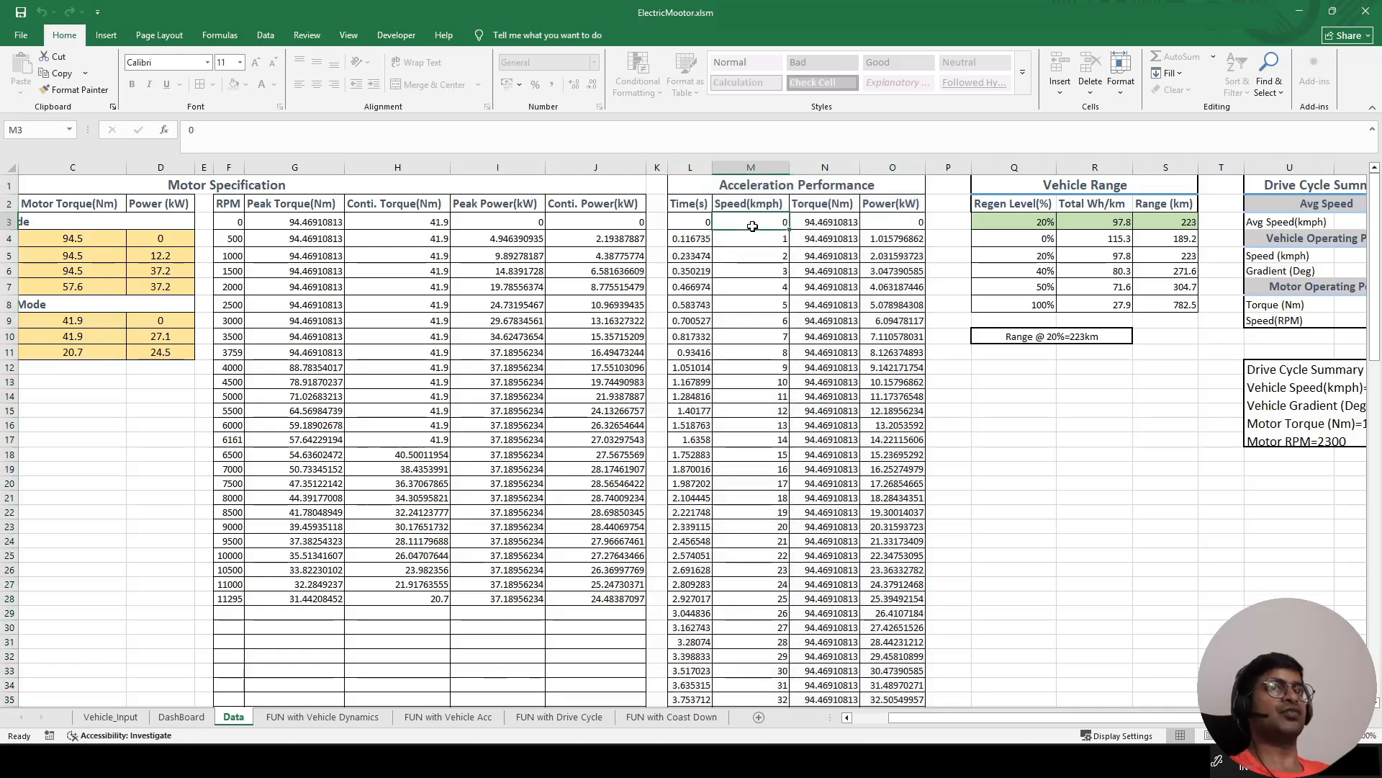
pyautogui.scroll(-2, 752, 226)
pyautogui.scroll(-9, 752, 226)
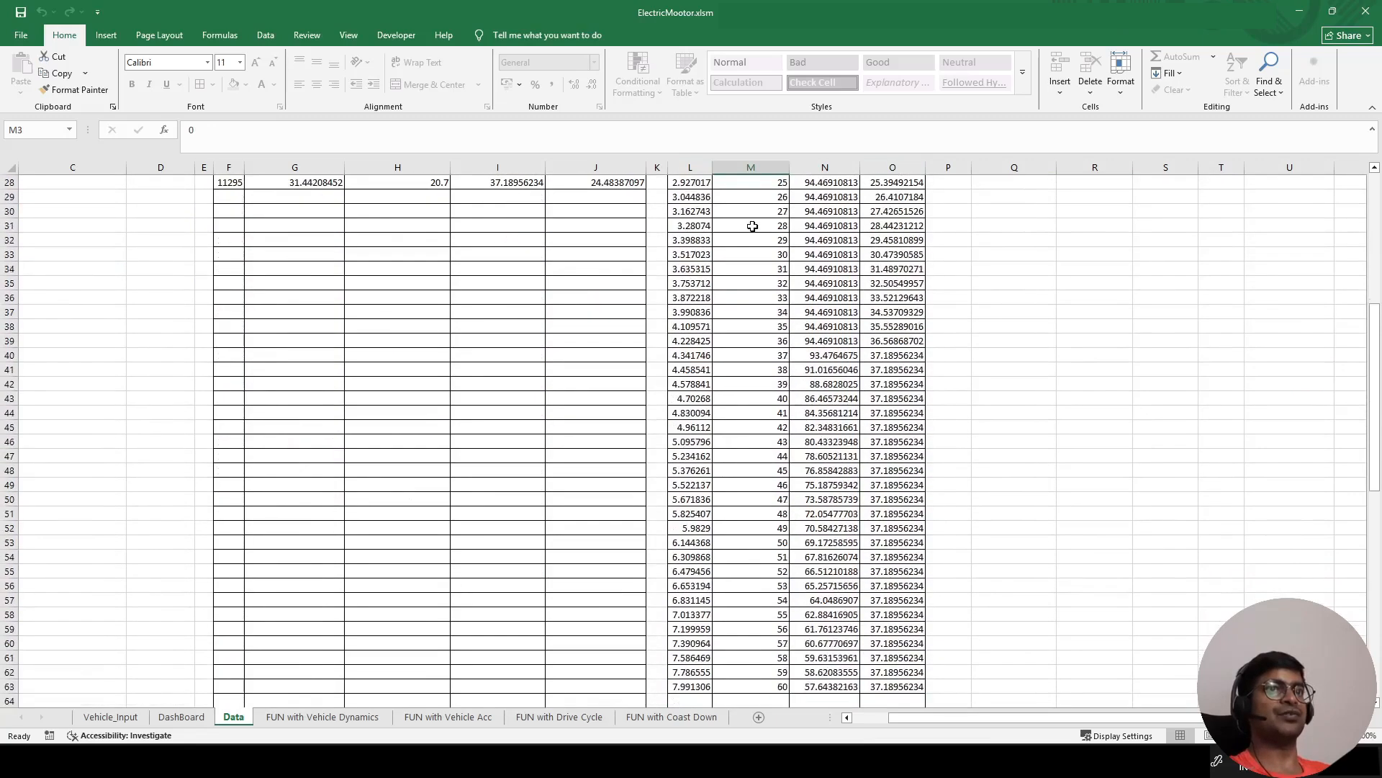
pyautogui.scroll(11, 768, 608)
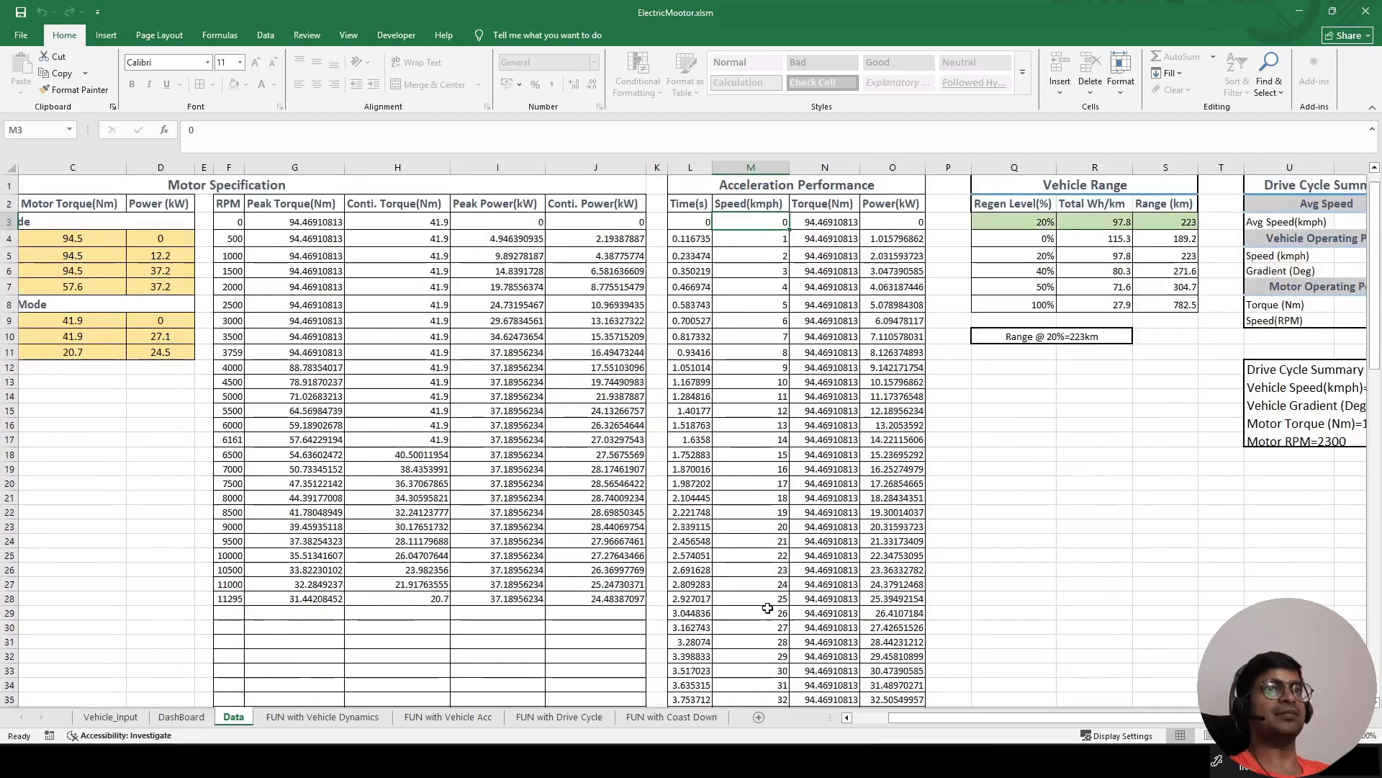
pyautogui.scroll(-5, 688, 211)
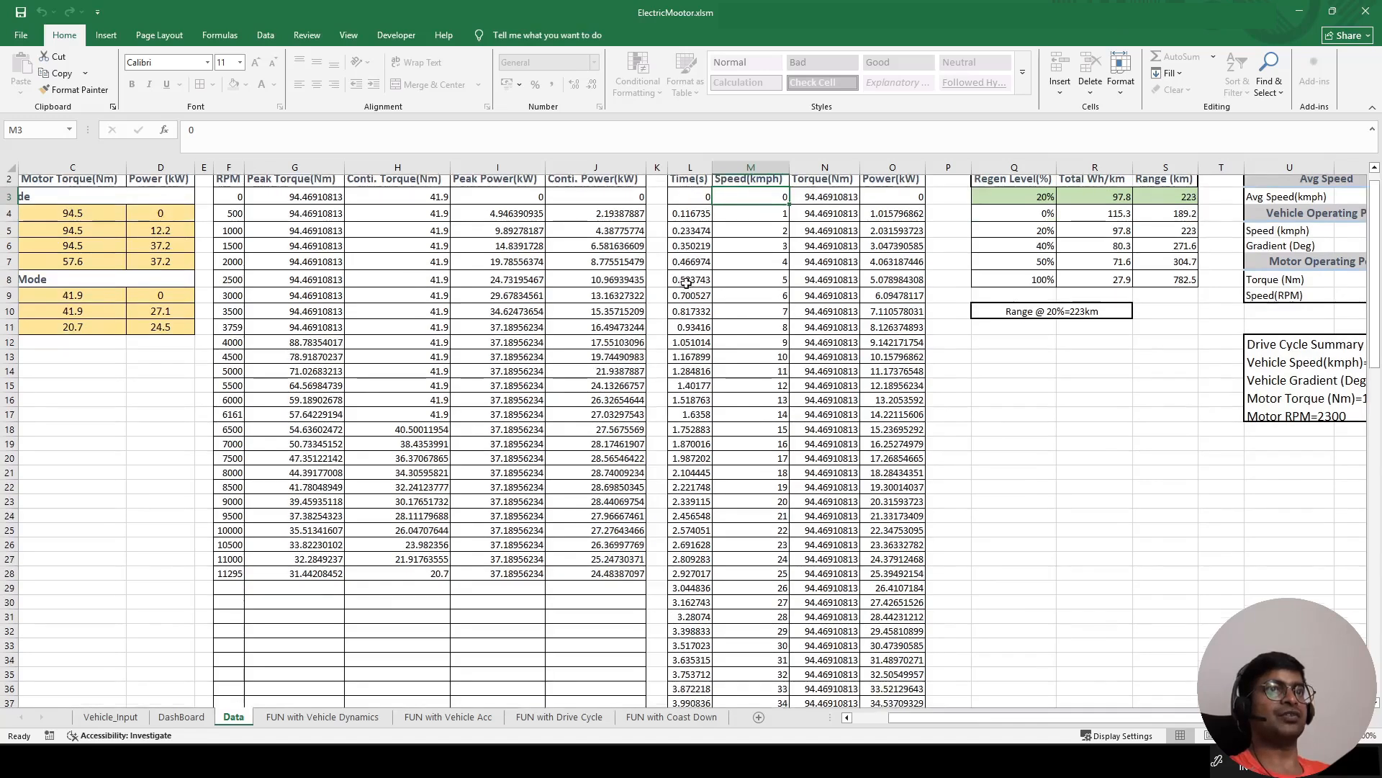
pyautogui.scroll(5, 688, 561)
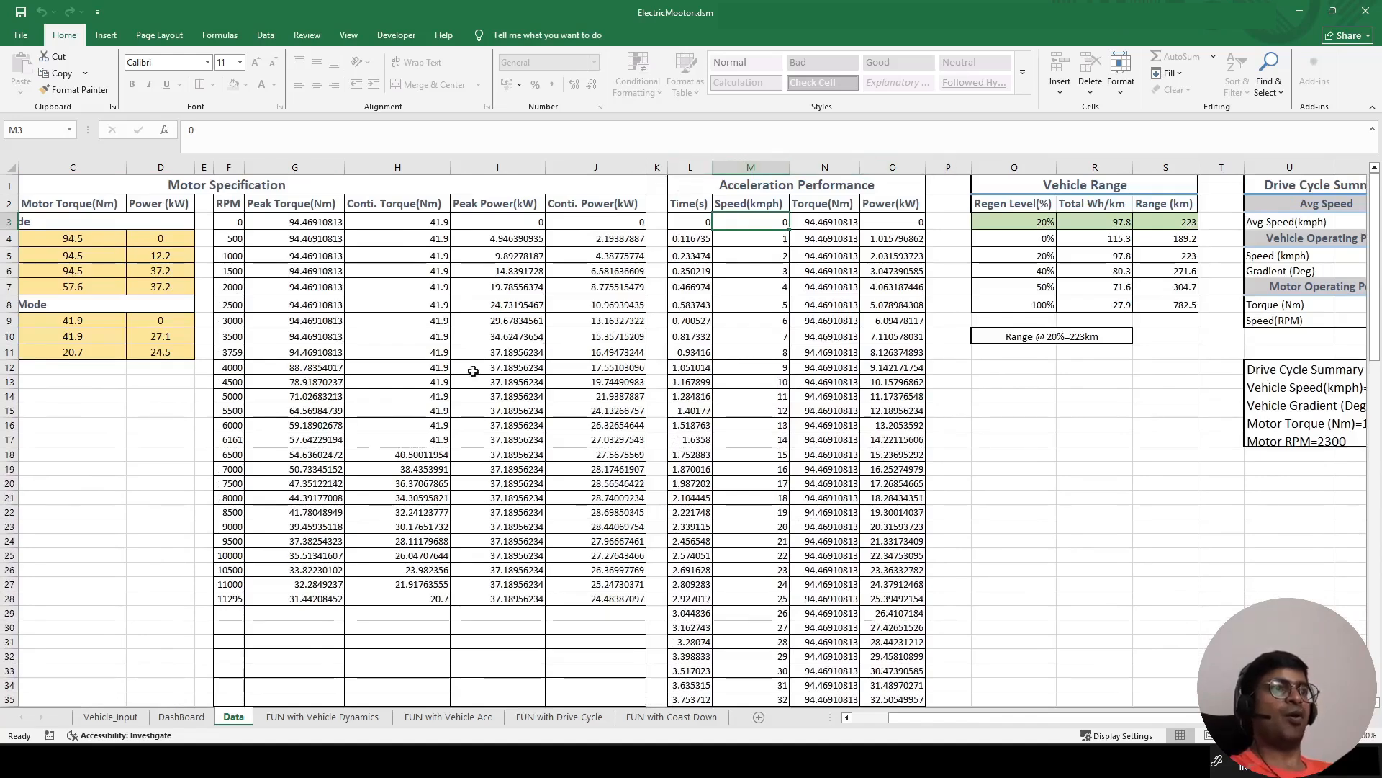
# Step: Compare the DashBoard's Vehicle Acceleration Performance chart with its source columns L to O on the Data sheet
pyautogui.click(181, 717)
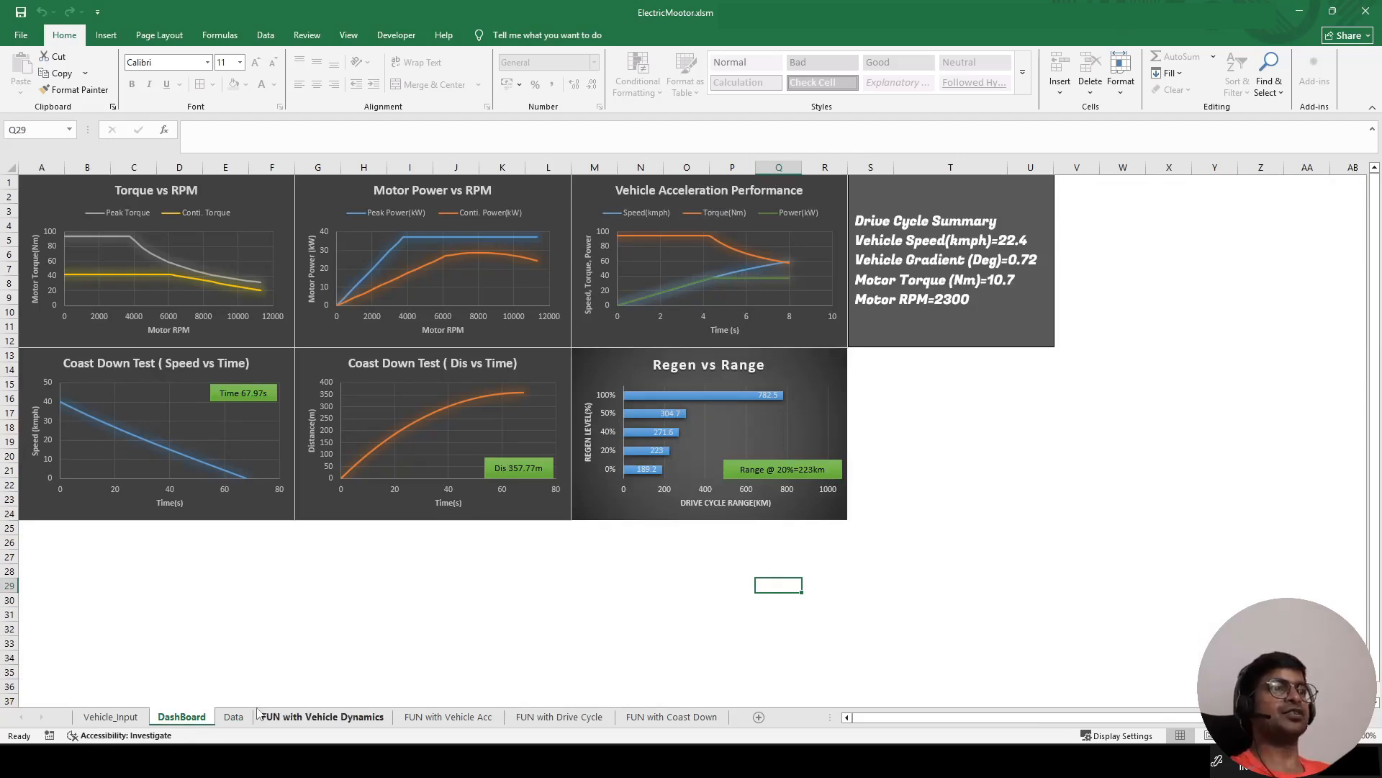
pyautogui.click(233, 717)
pyautogui.moveTo(689, 167); pyautogui.dragTo(873, 174)
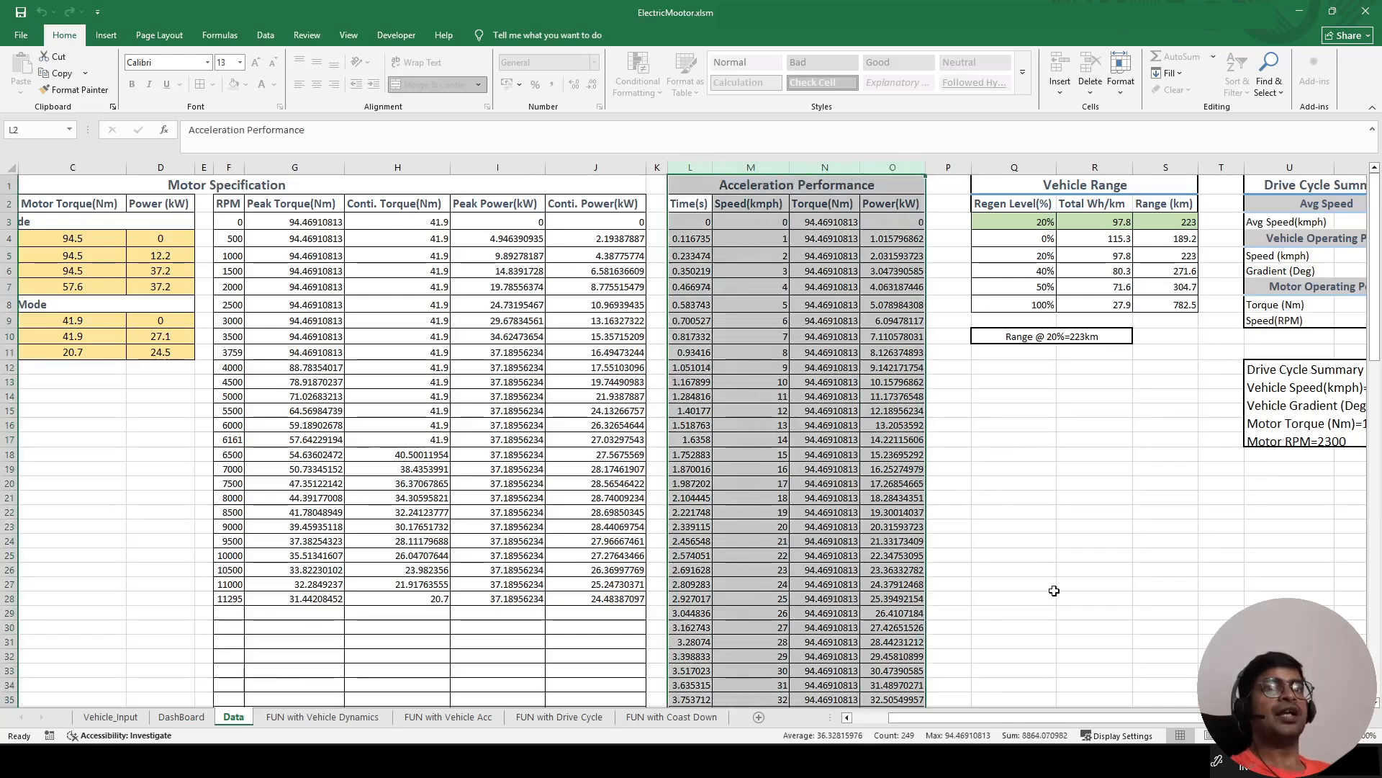
# Step: Review the Vehicle Range table on the Data sheet against the EV Range Input values on the Vehicle_Input sheet
pyautogui.hscroll(3, 1089, 722)
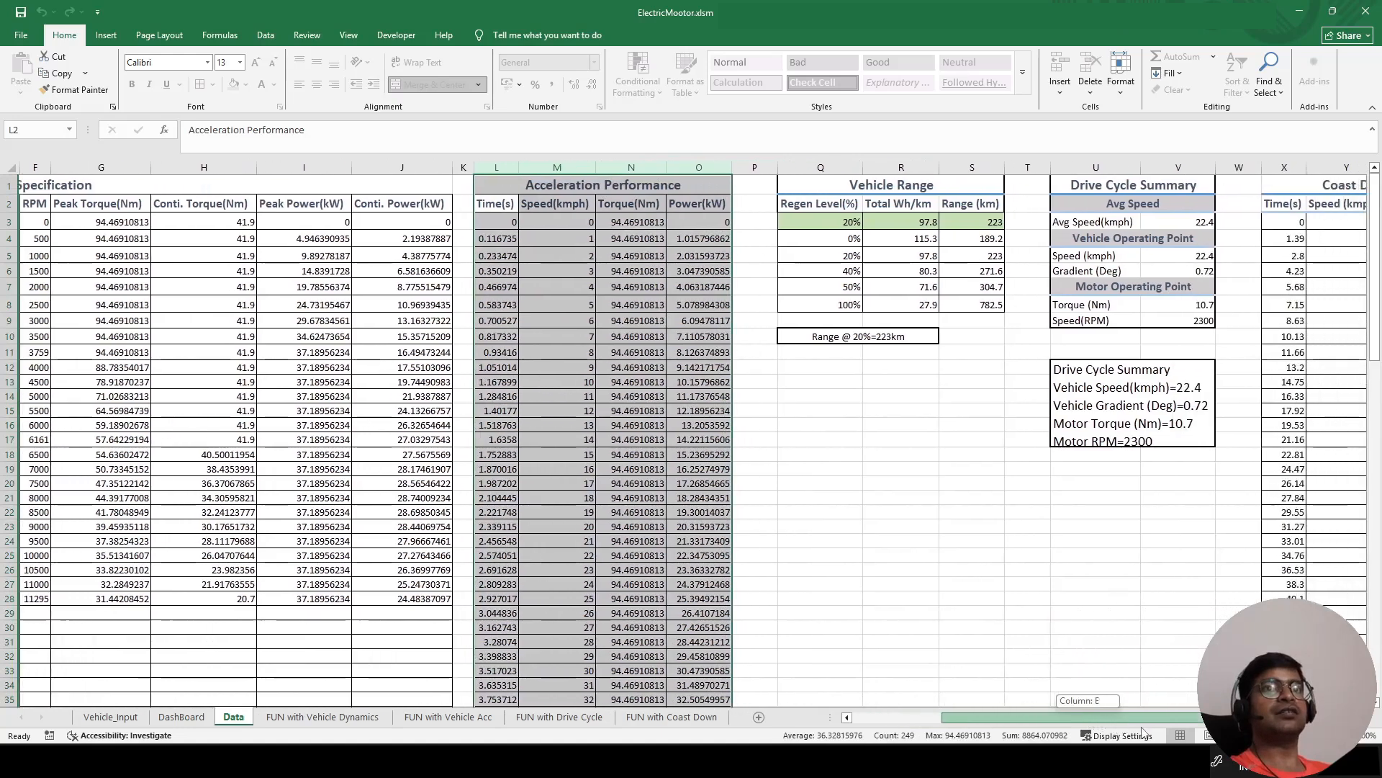
pyautogui.click(872, 544)
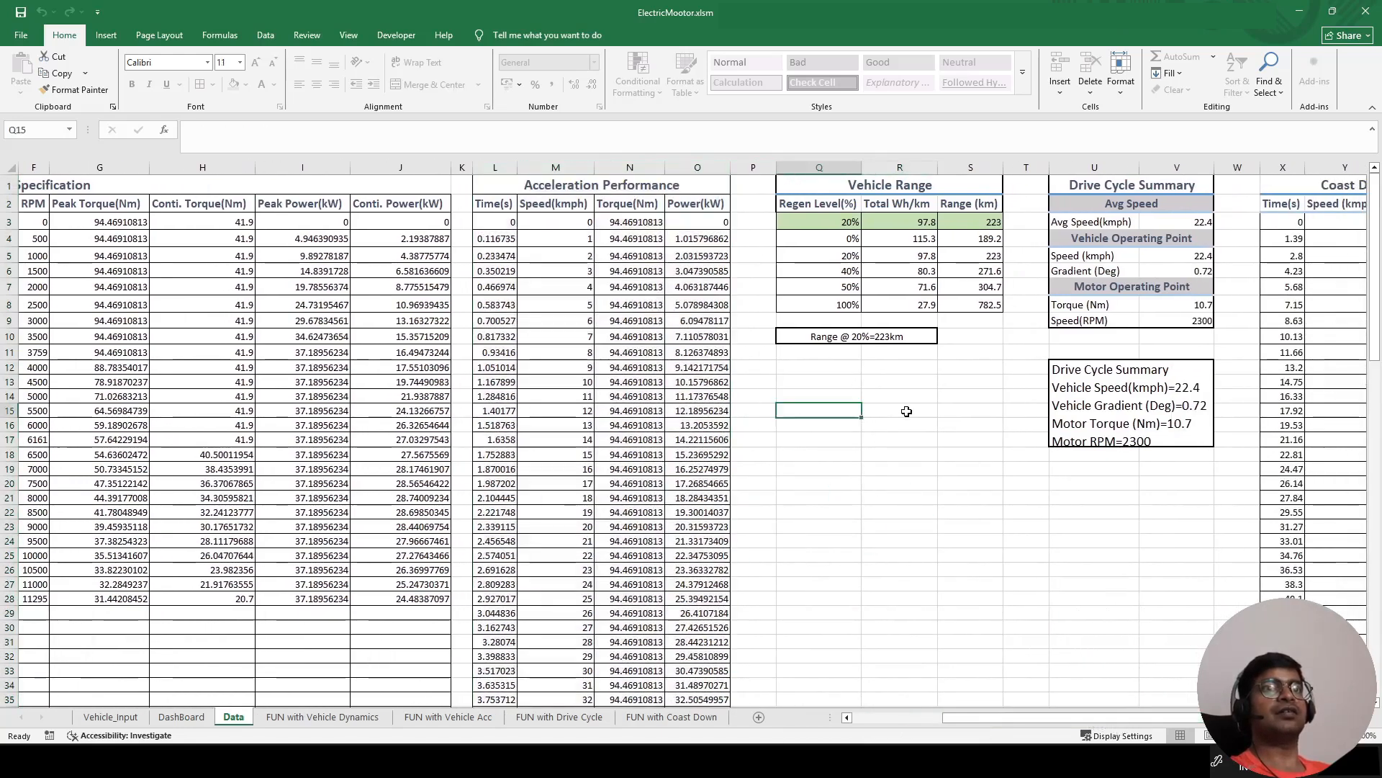
pyautogui.click(902, 391)
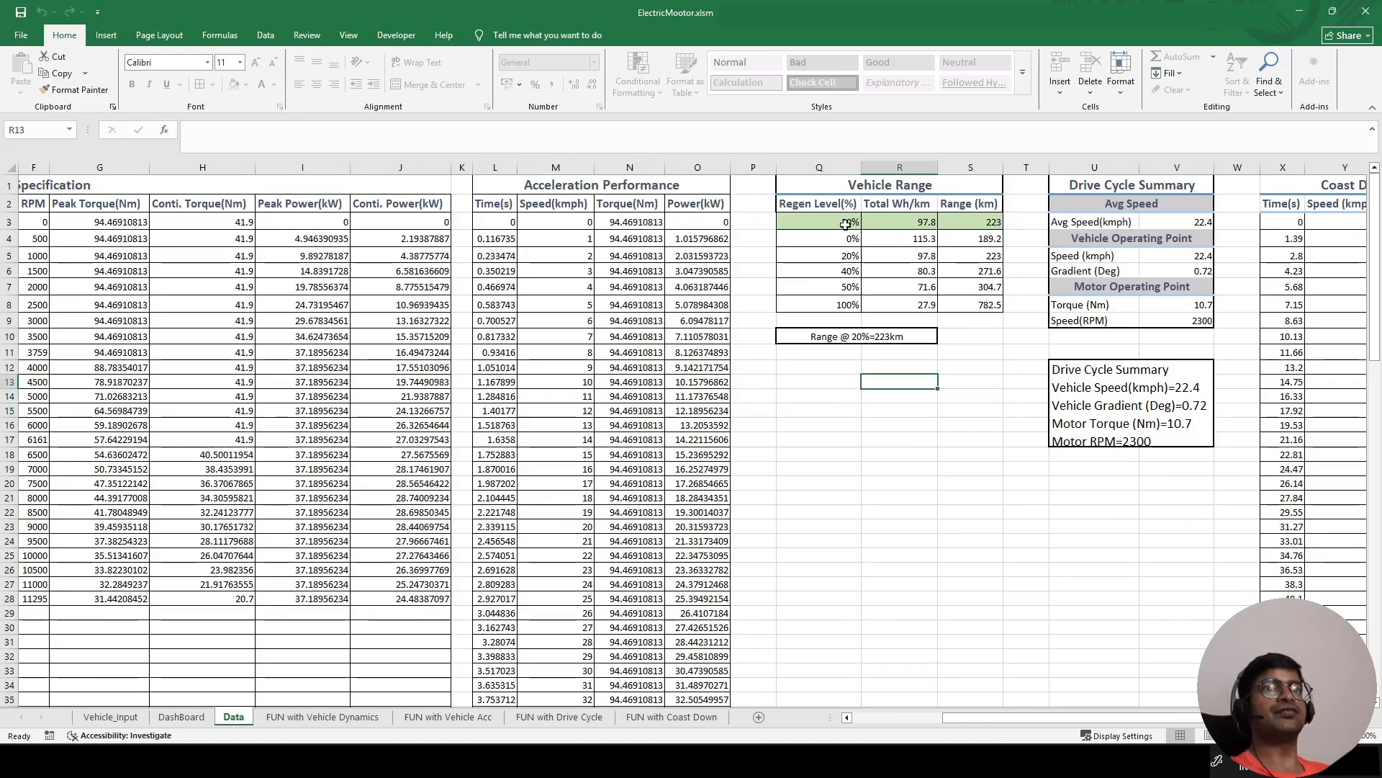
pyautogui.moveTo(828, 185); pyautogui.dragTo(929, 282)
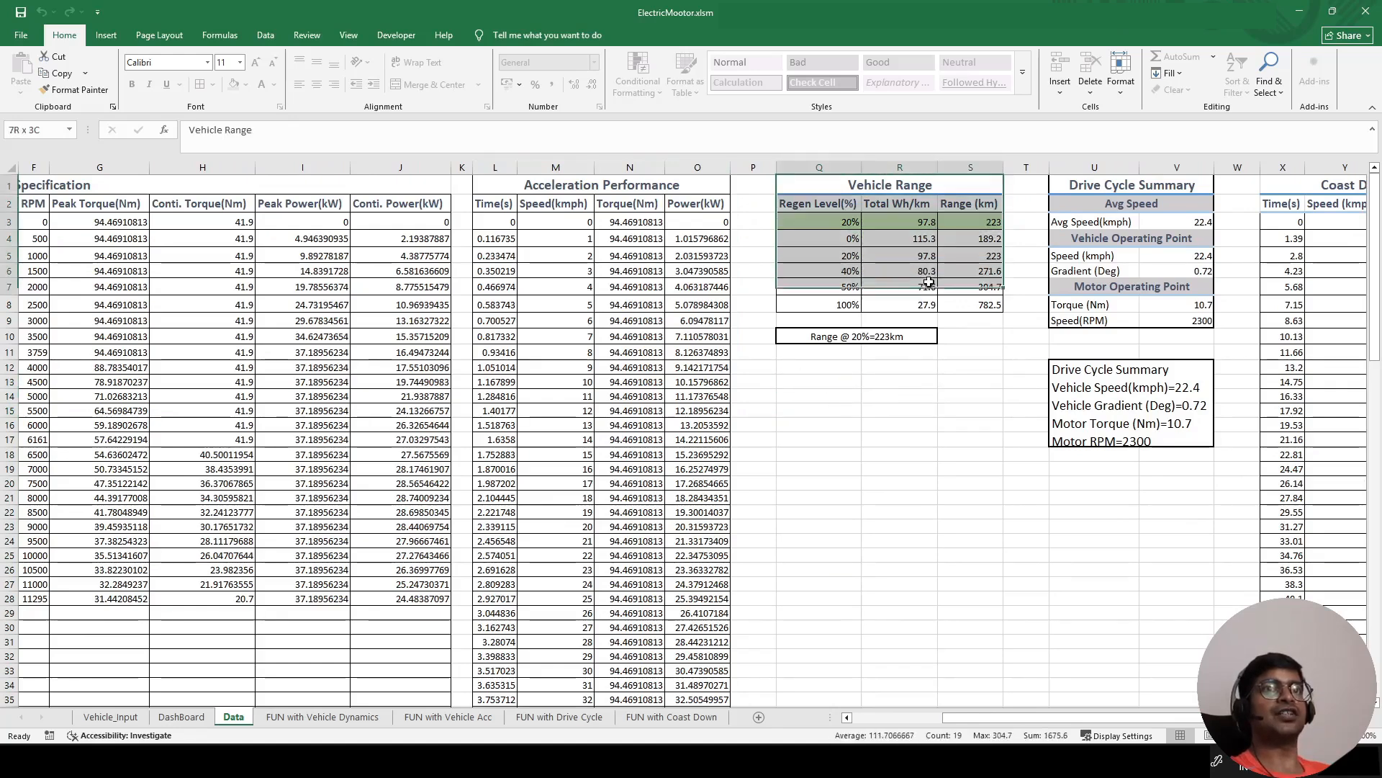
pyautogui.click(865, 436)
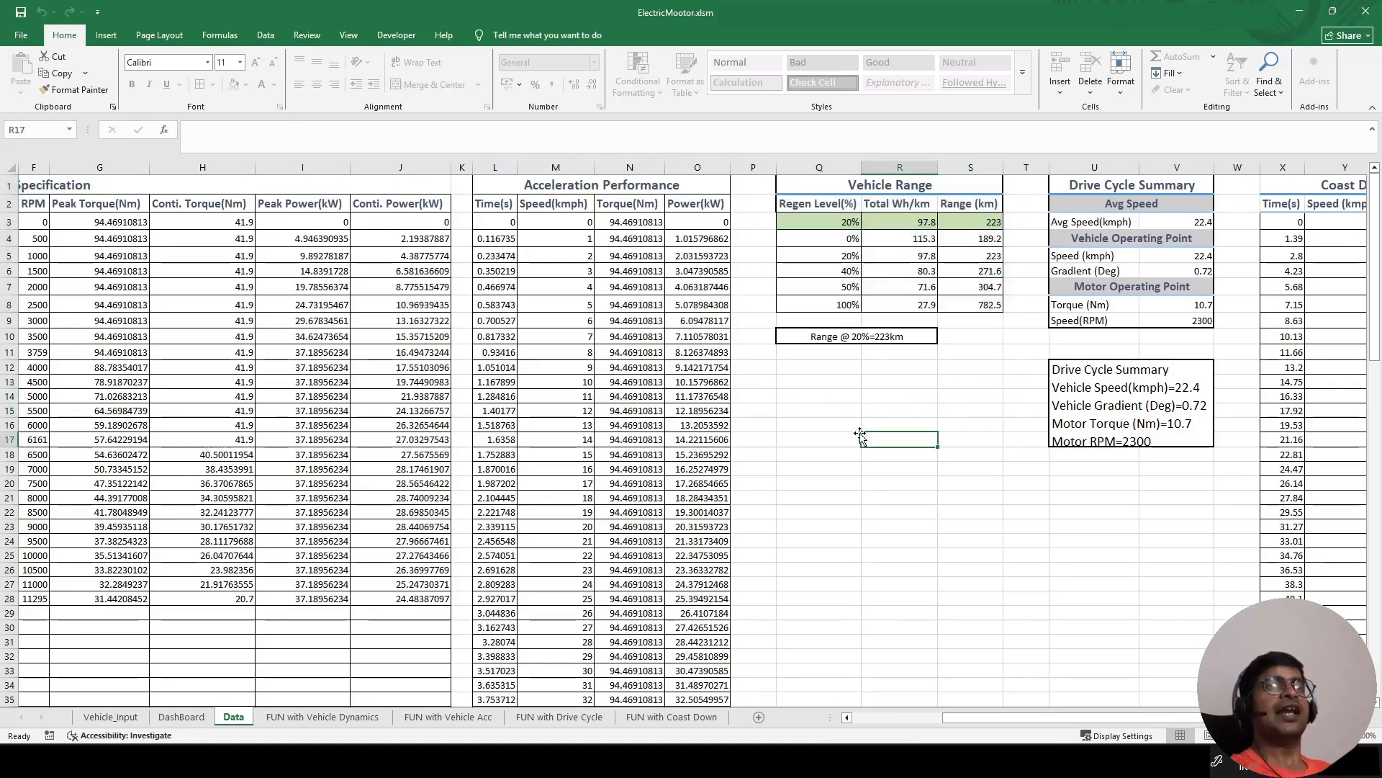
pyautogui.click(110, 717)
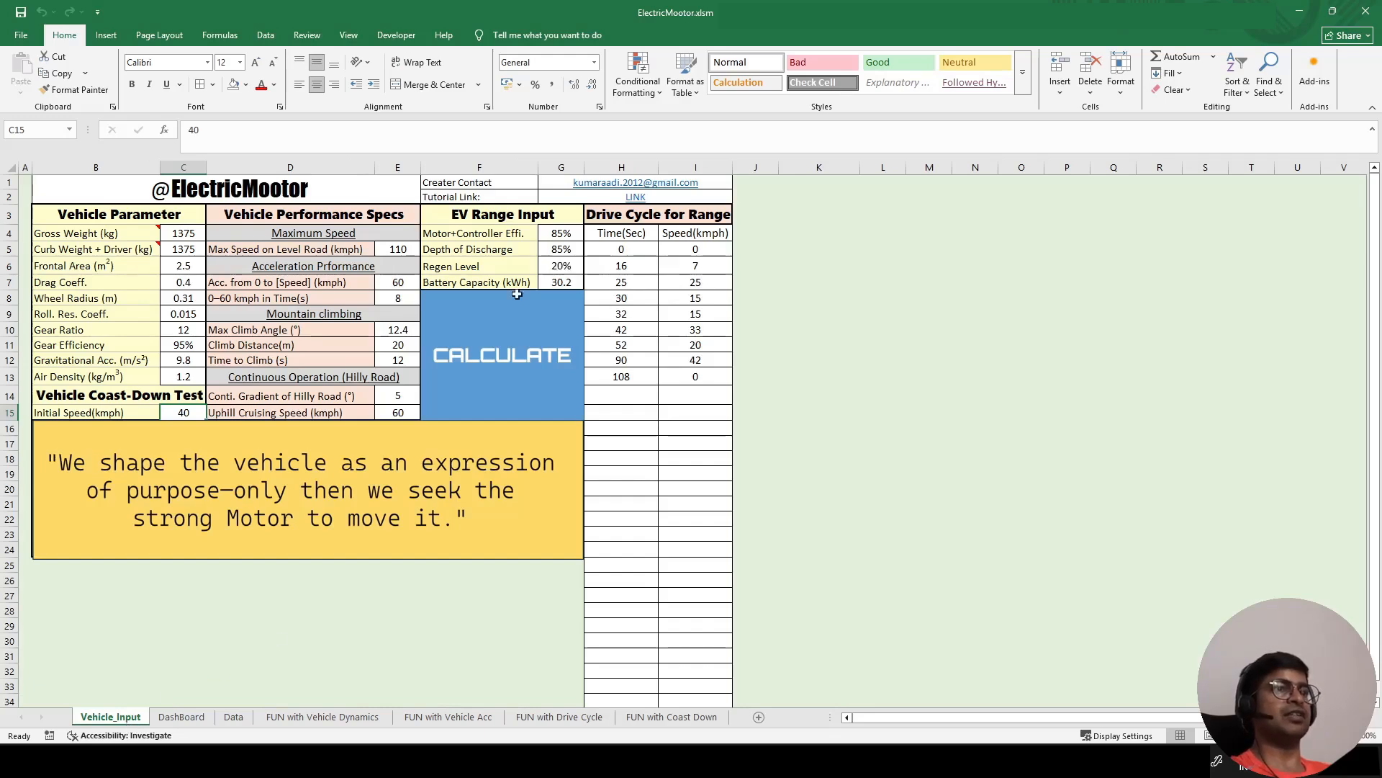
pyautogui.click(234, 717)
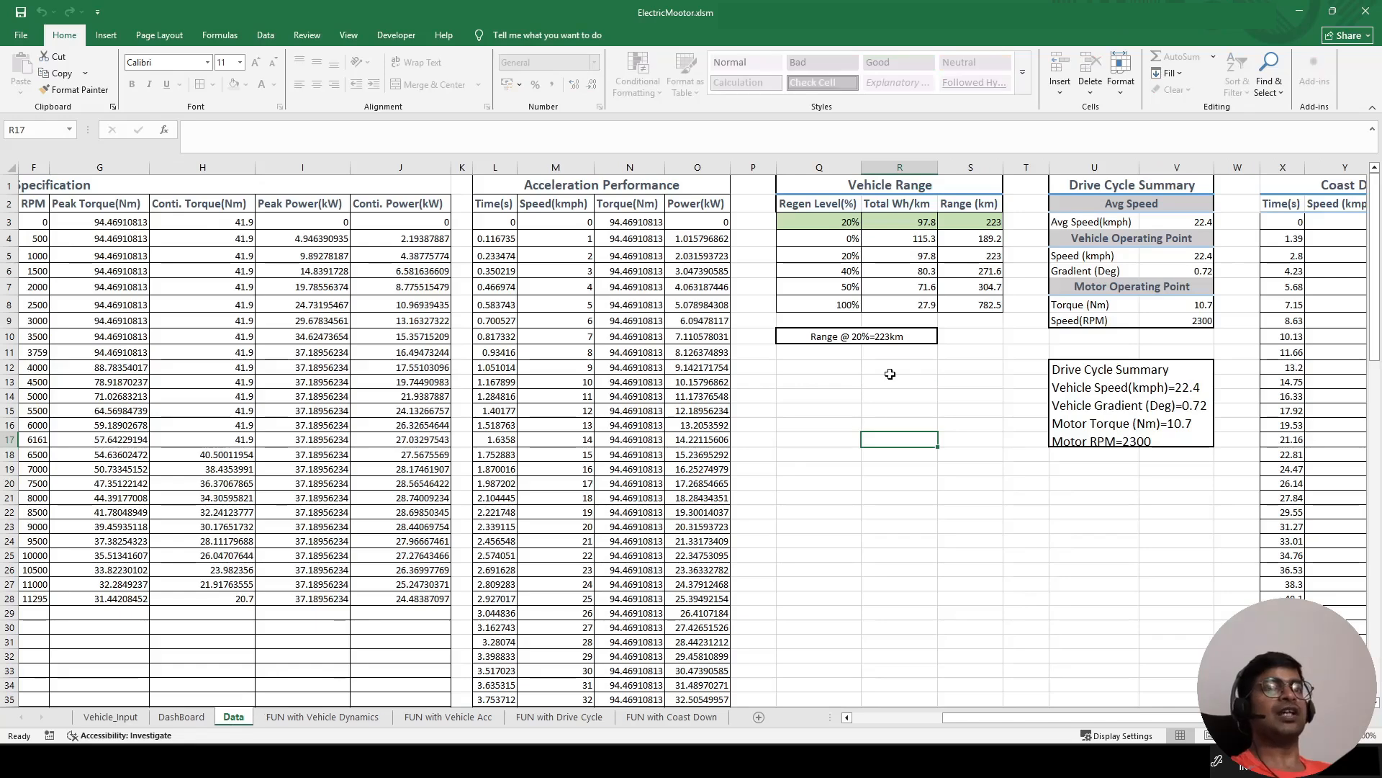
# Step: Examine the Vehicle Range row for the entered regen level, the comparison regen levels, and the range label's formula
pyautogui.click(836, 385)
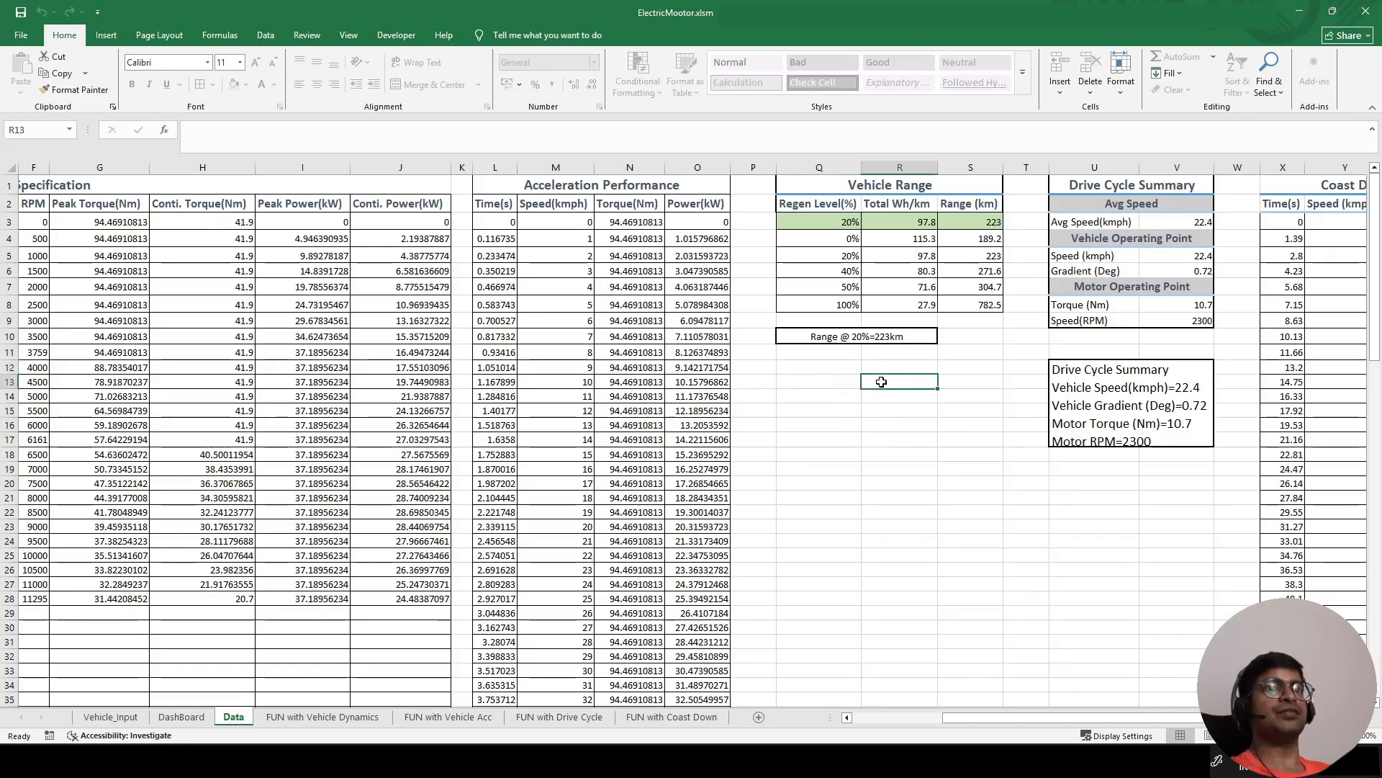
pyautogui.click(878, 382)
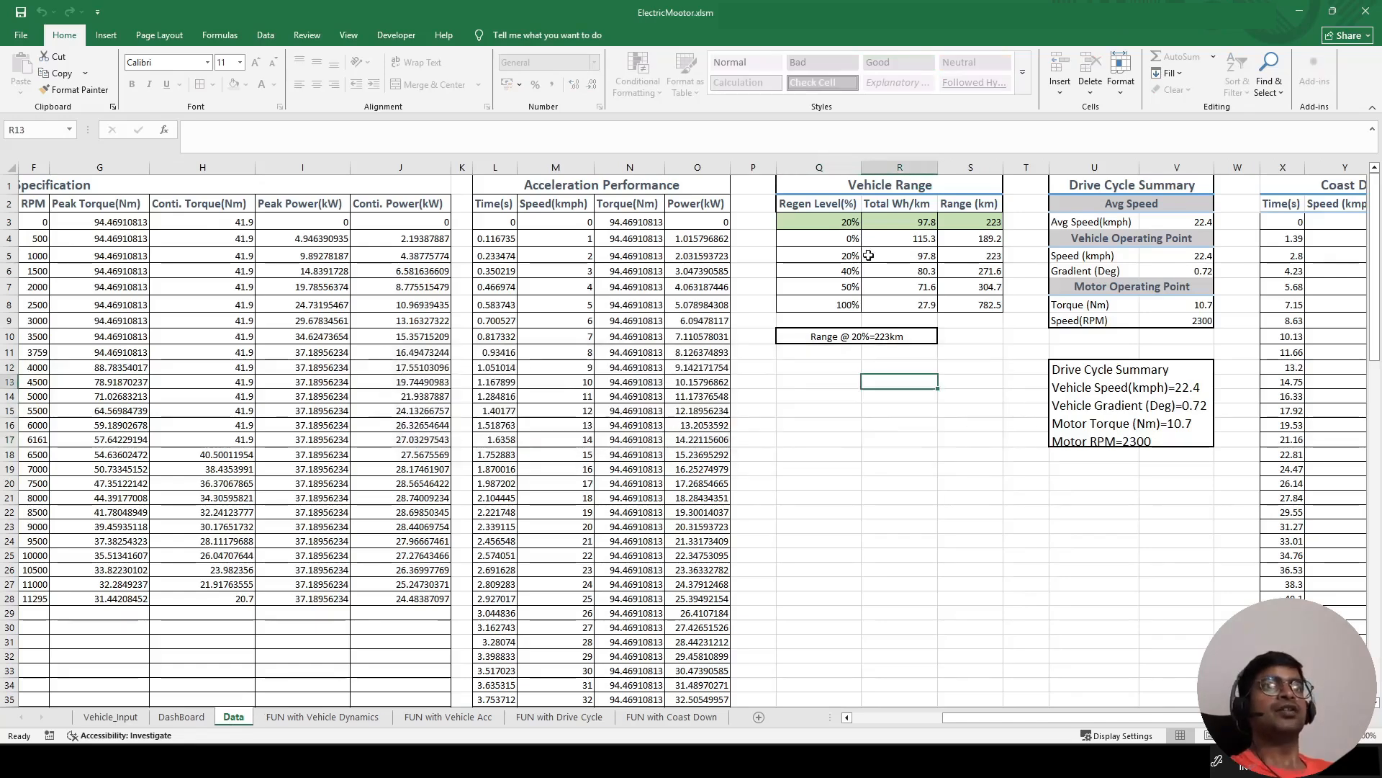
pyautogui.click(818, 222)
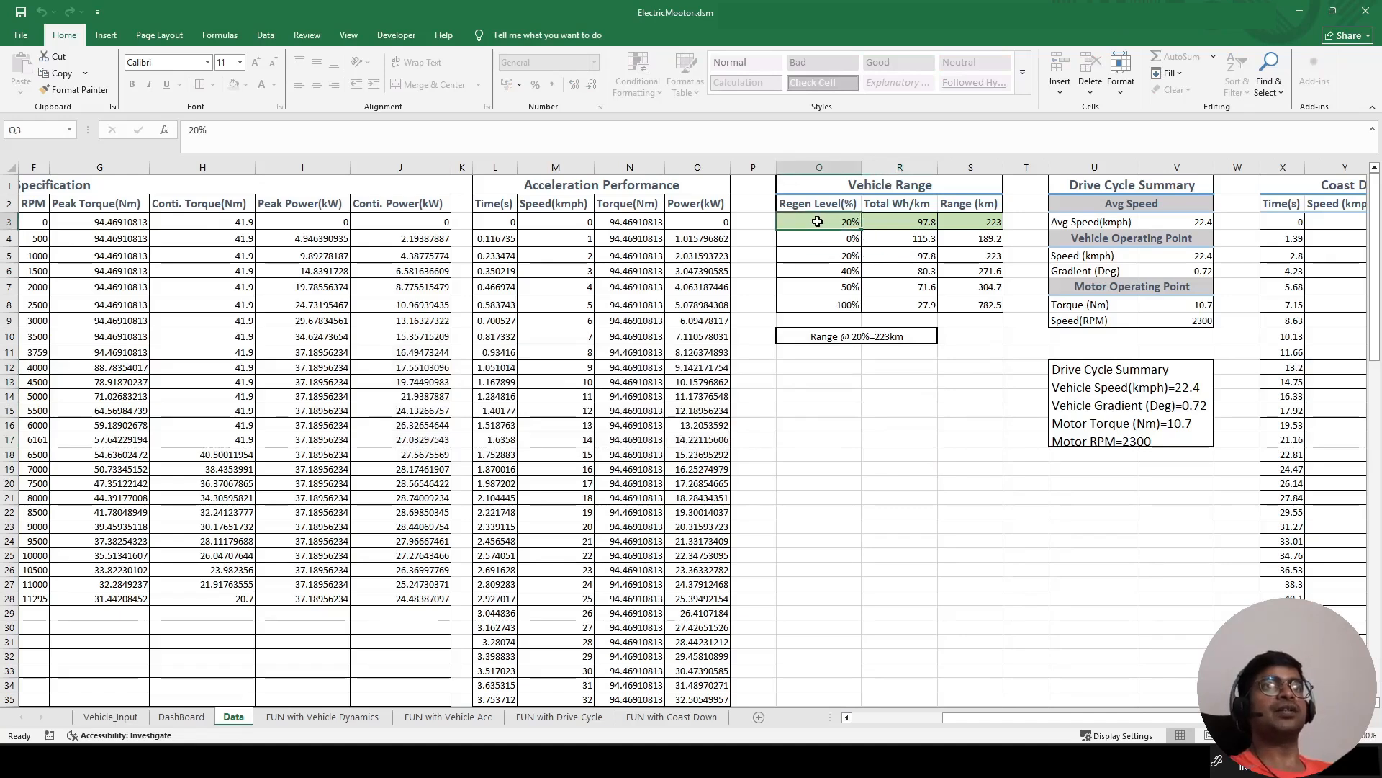
pyautogui.moveTo(815, 222); pyautogui.dragTo(963, 223)
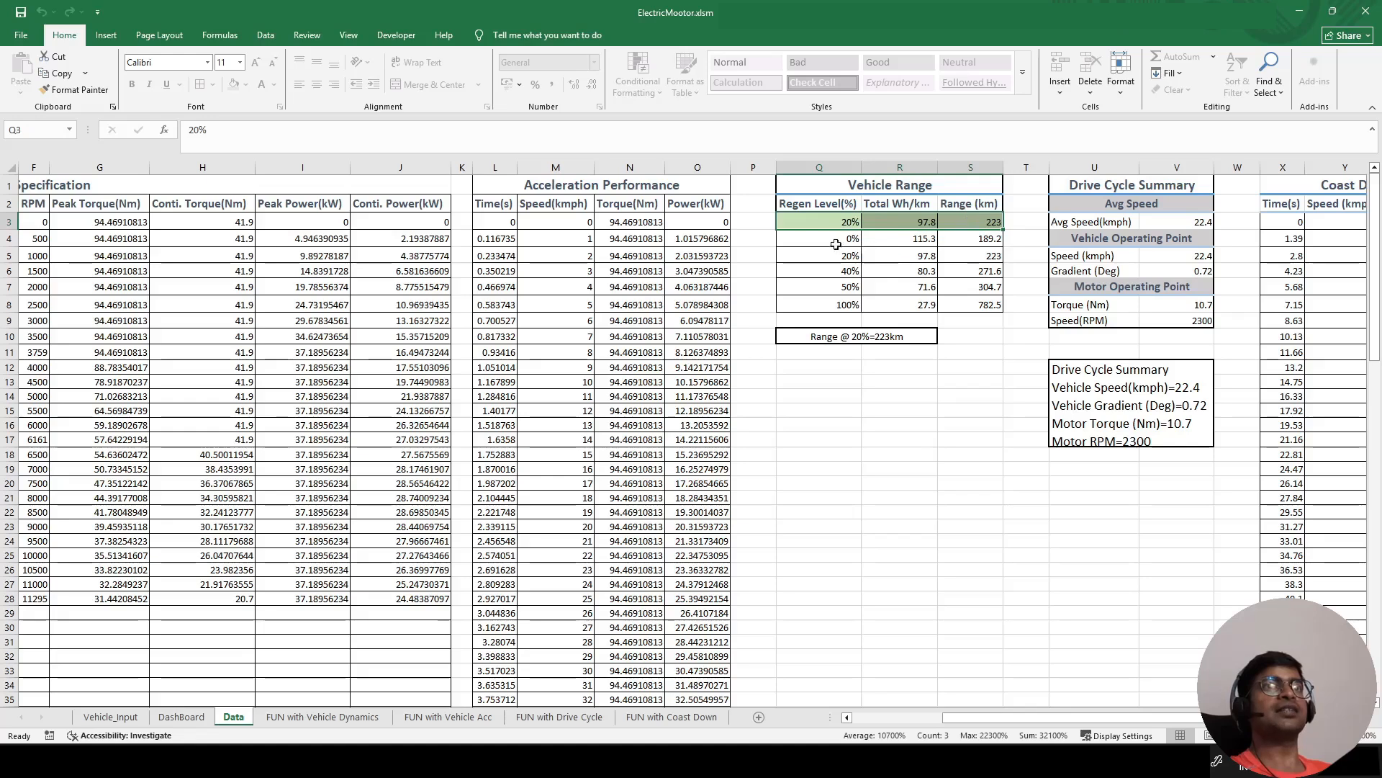
pyautogui.moveTo(834, 242); pyautogui.dragTo(834, 305)
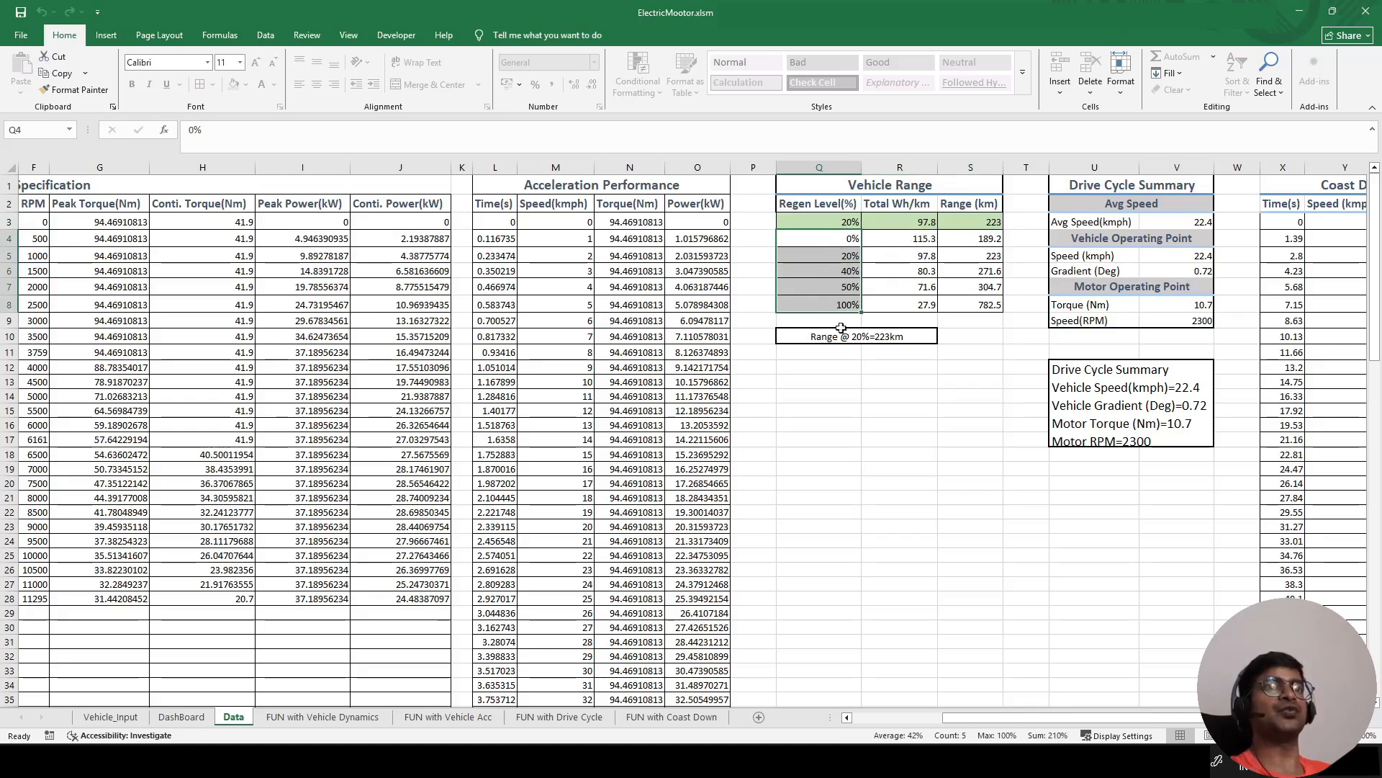
pyautogui.click(842, 371)
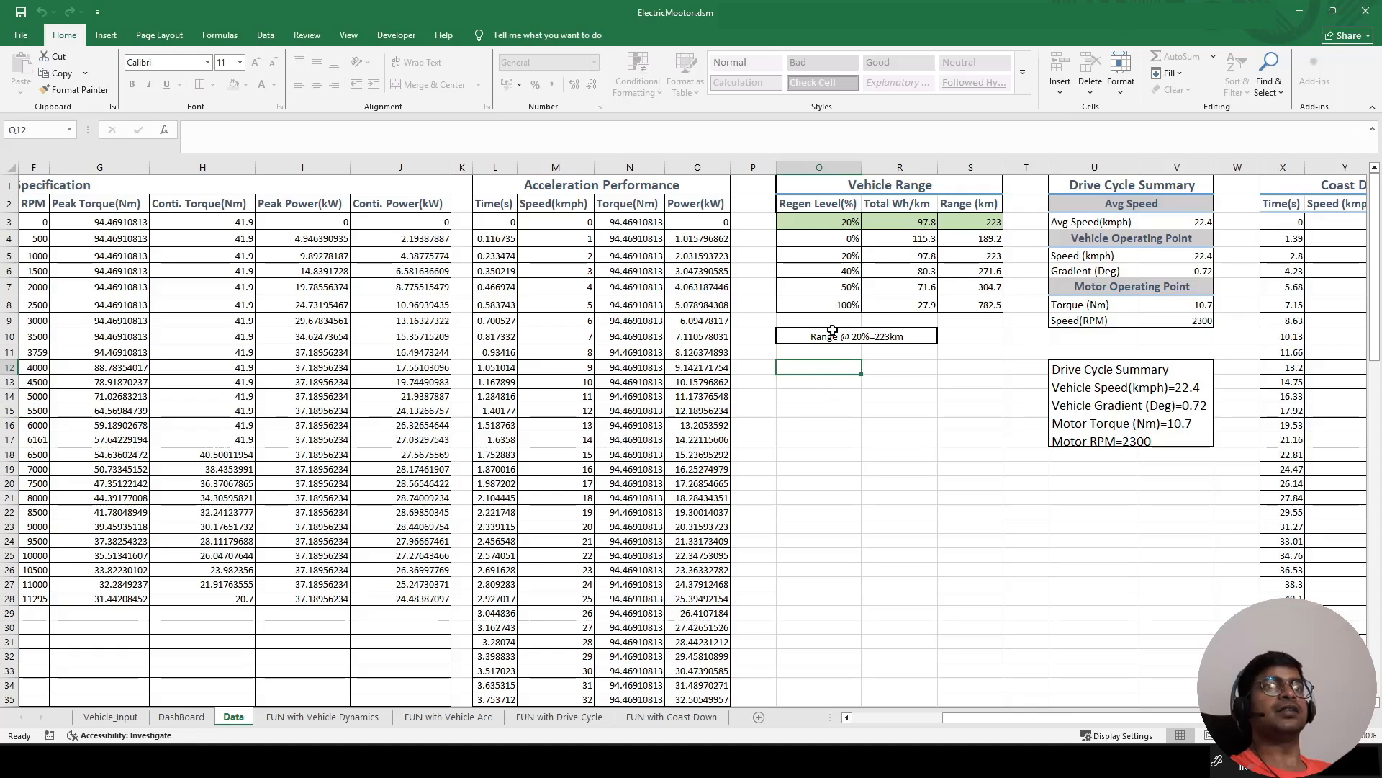
pyautogui.click(806, 336)
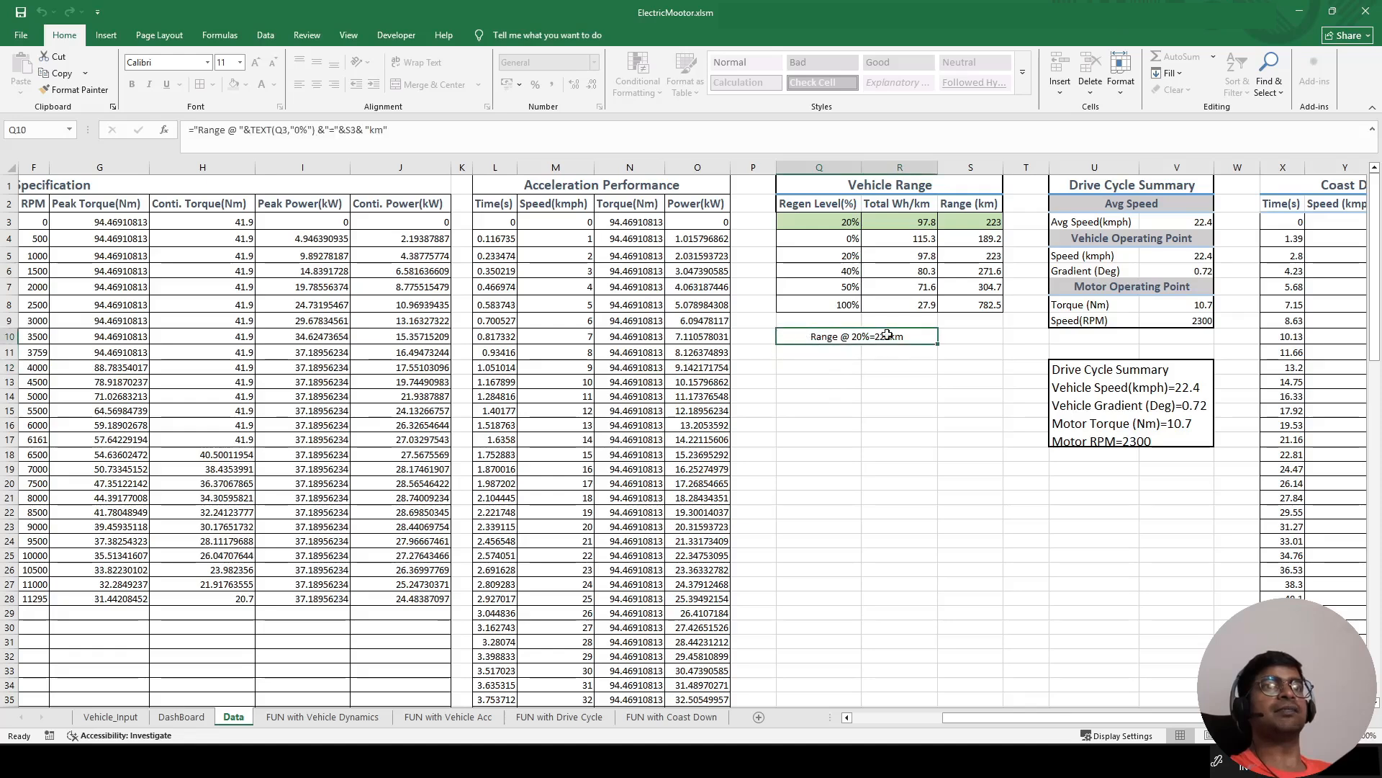
pyautogui.click(853, 424)
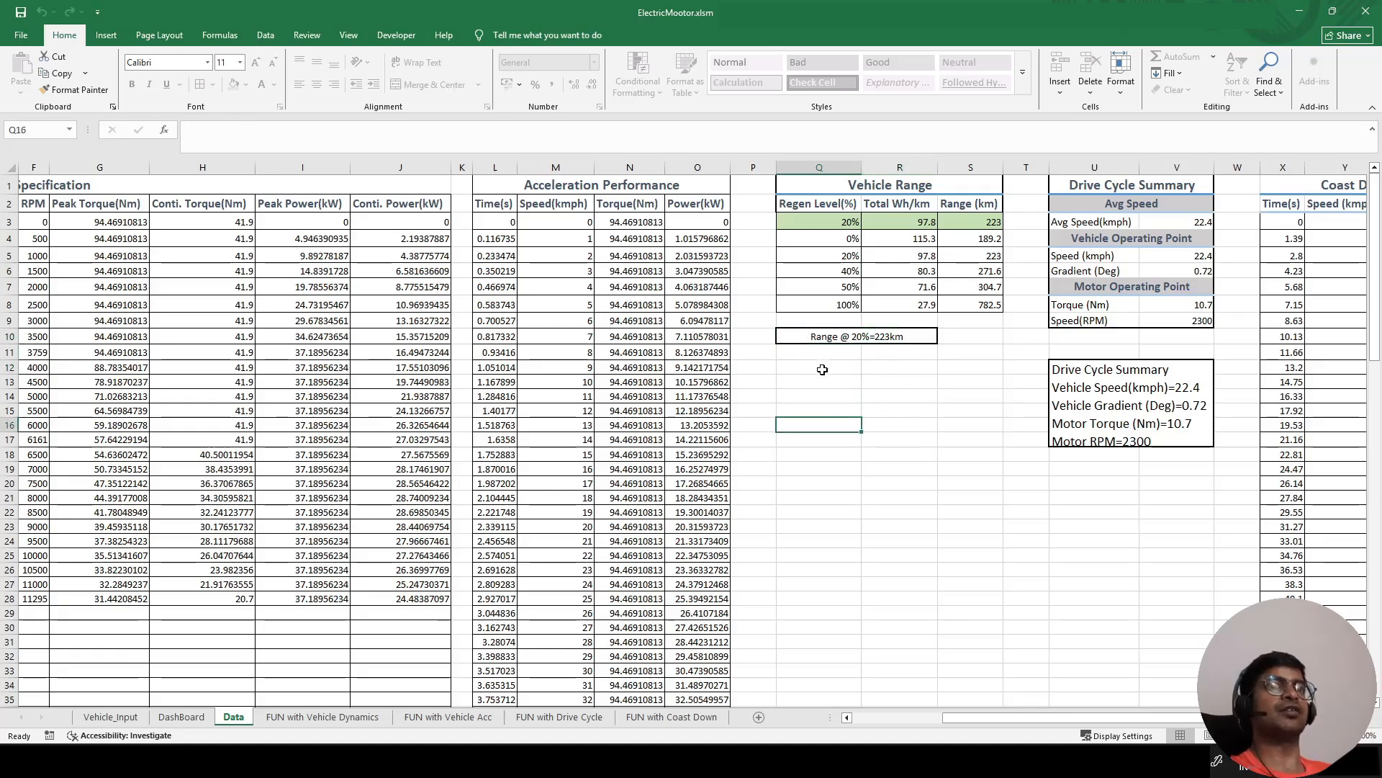
pyautogui.click(812, 336)
# Step: Examine the Drive Cycle Summary's average speed, vehicle operating point and motor operating point on the Data sheet
pyautogui.hscroll(2, 900, 273)
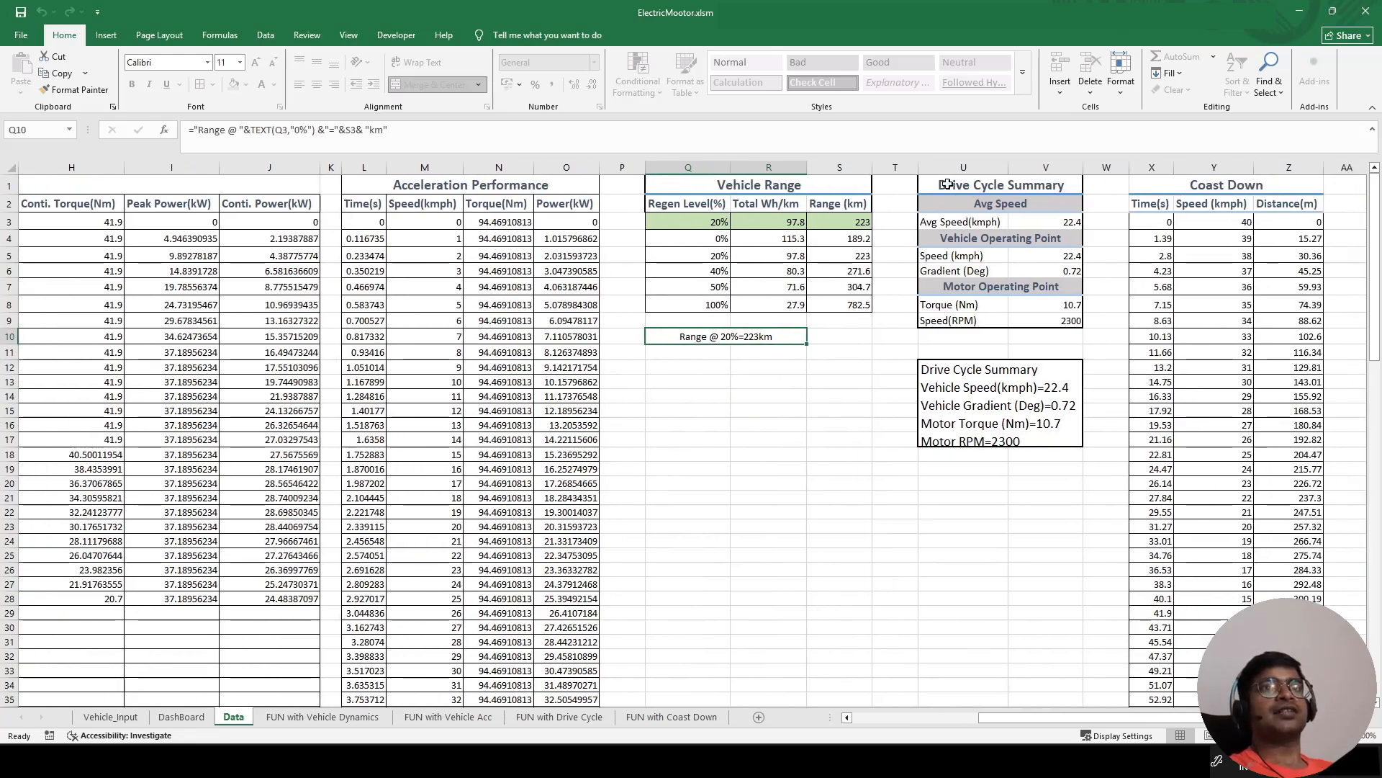
pyautogui.click(945, 185)
pyautogui.click(970, 202)
pyautogui.click(1043, 219)
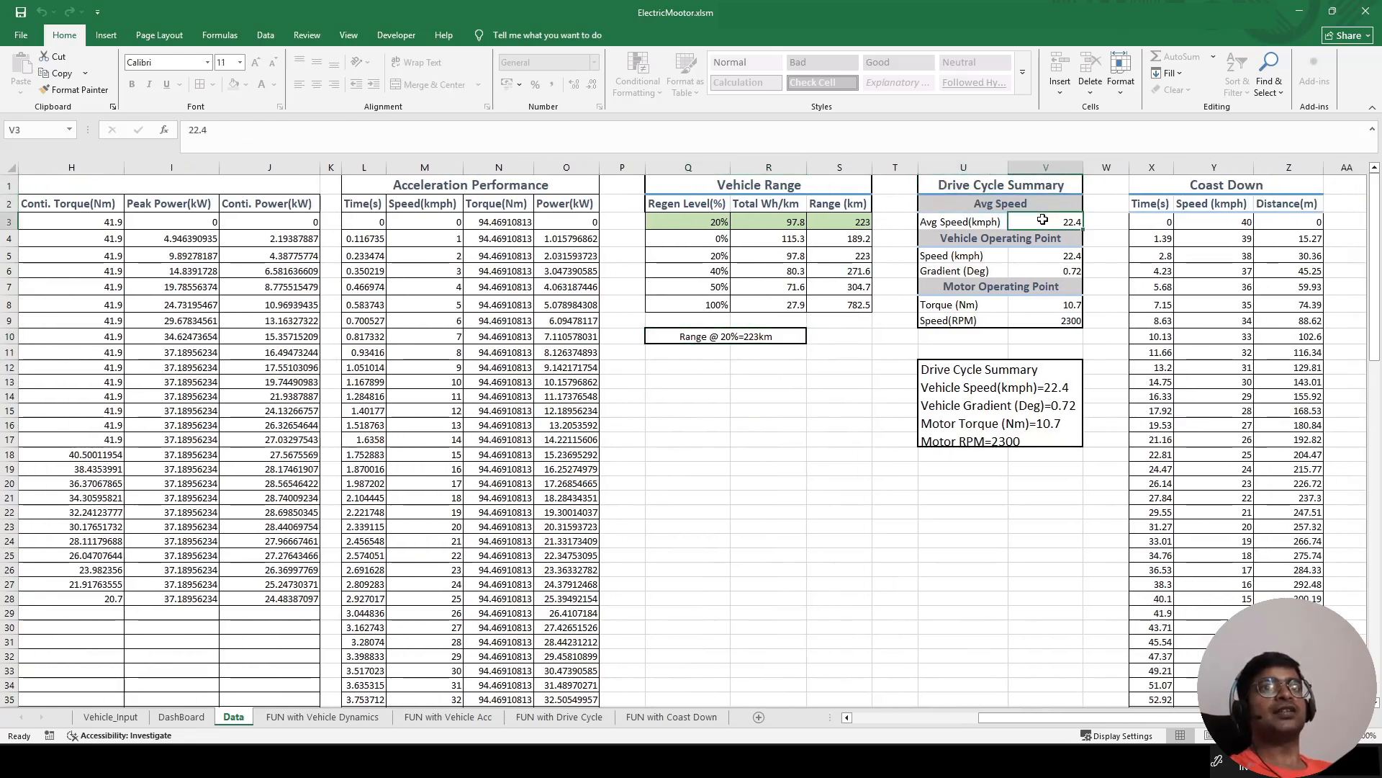
pyautogui.moveTo(931, 240); pyautogui.dragTo(1018, 271)
pyautogui.click(1045, 255)
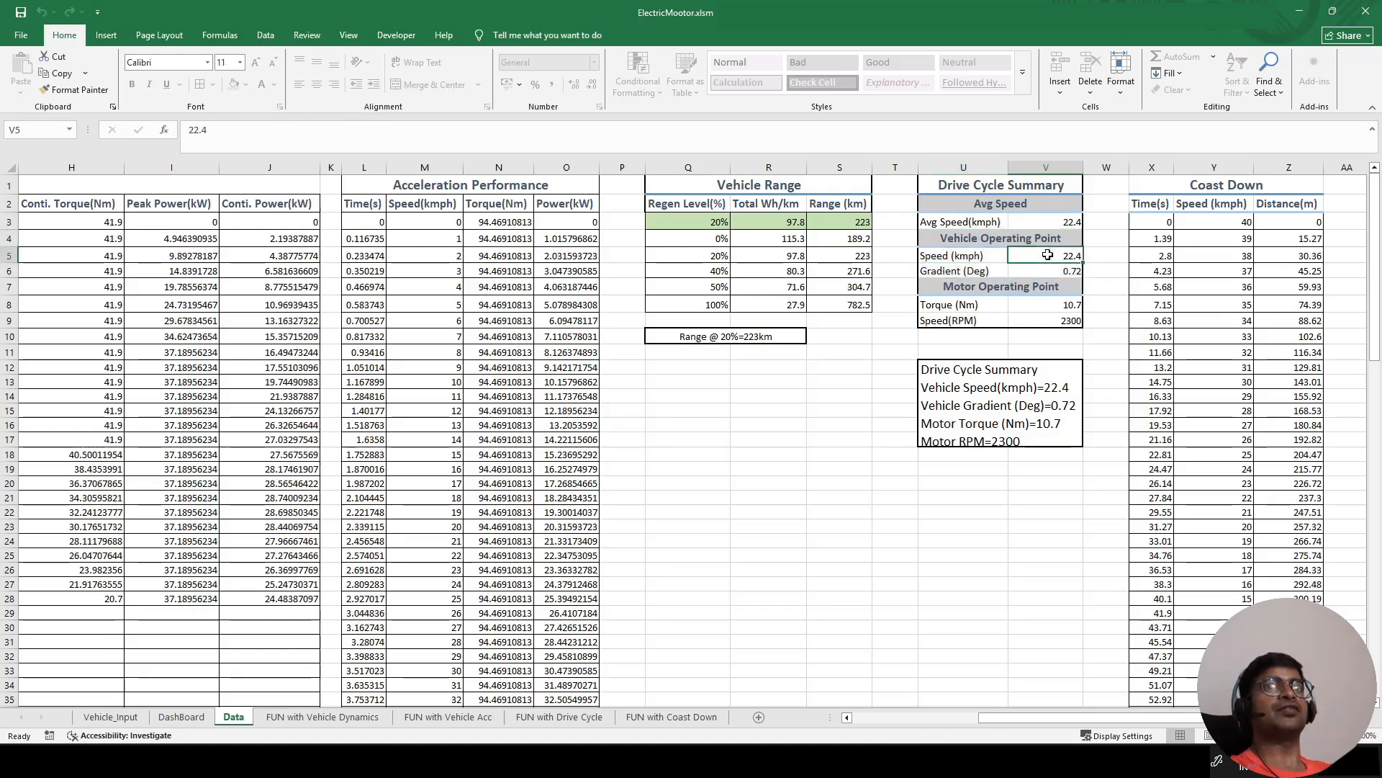
pyautogui.click(1049, 271)
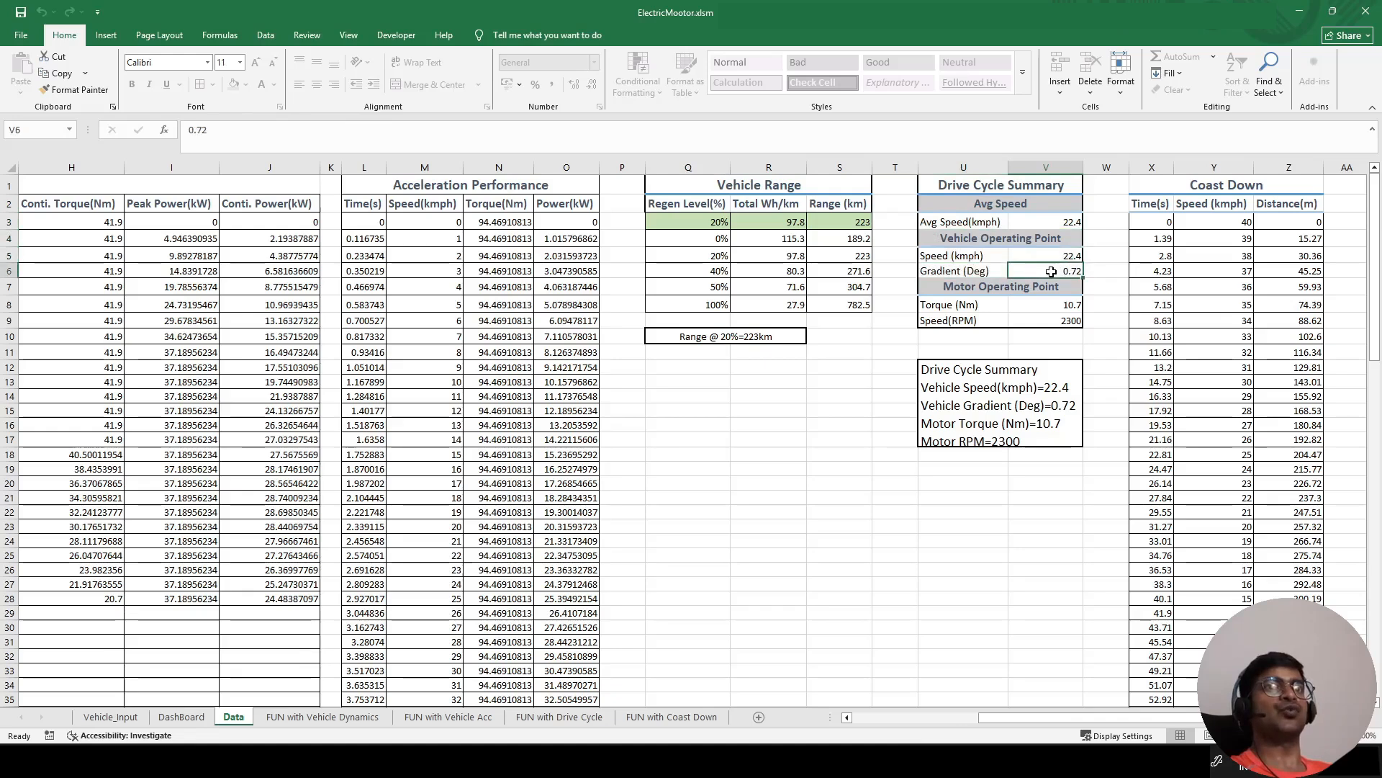
pyautogui.click(953, 289)
pyautogui.moveTo(953, 289); pyautogui.dragTo(1003, 320)
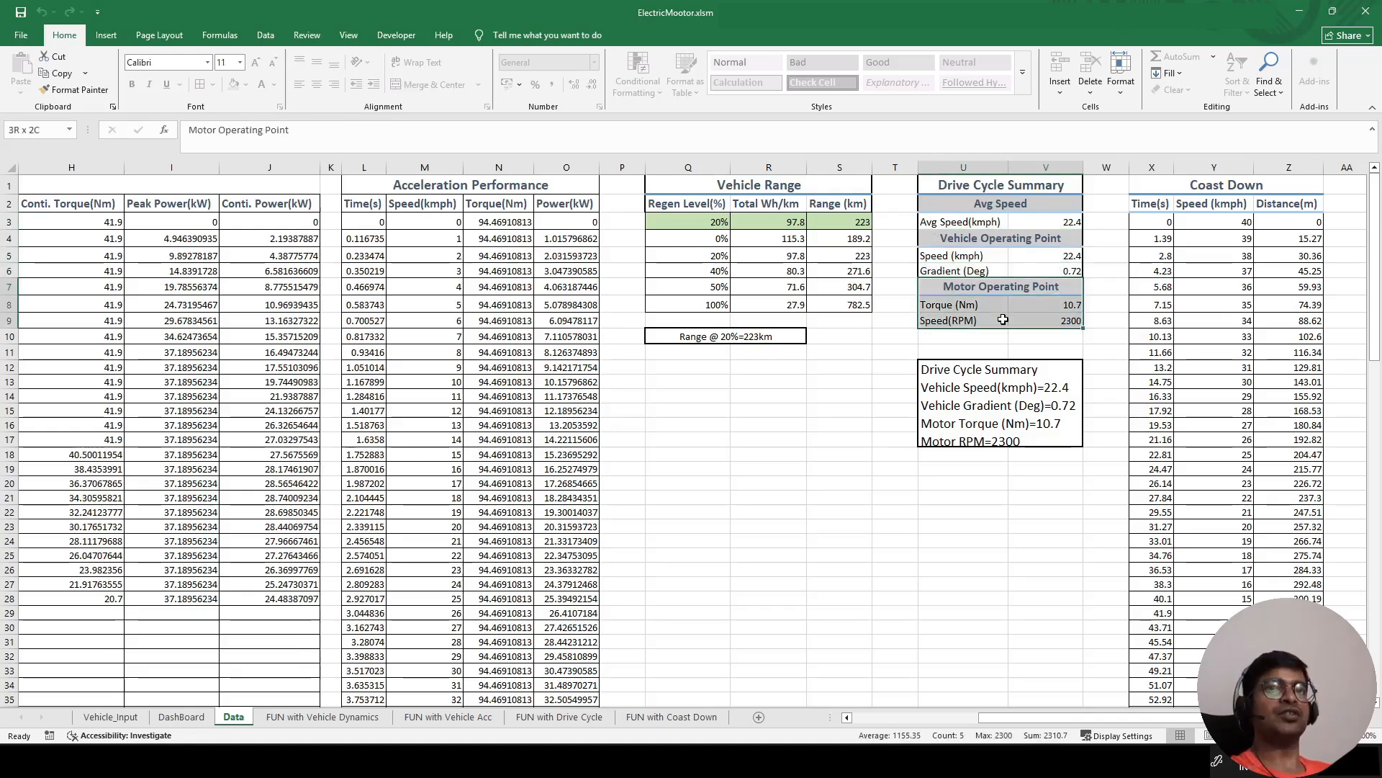
# Step: Check the torque and speed values of the Motor Operating Point in the Drive Cycle Summary
pyautogui.click(1013, 339)
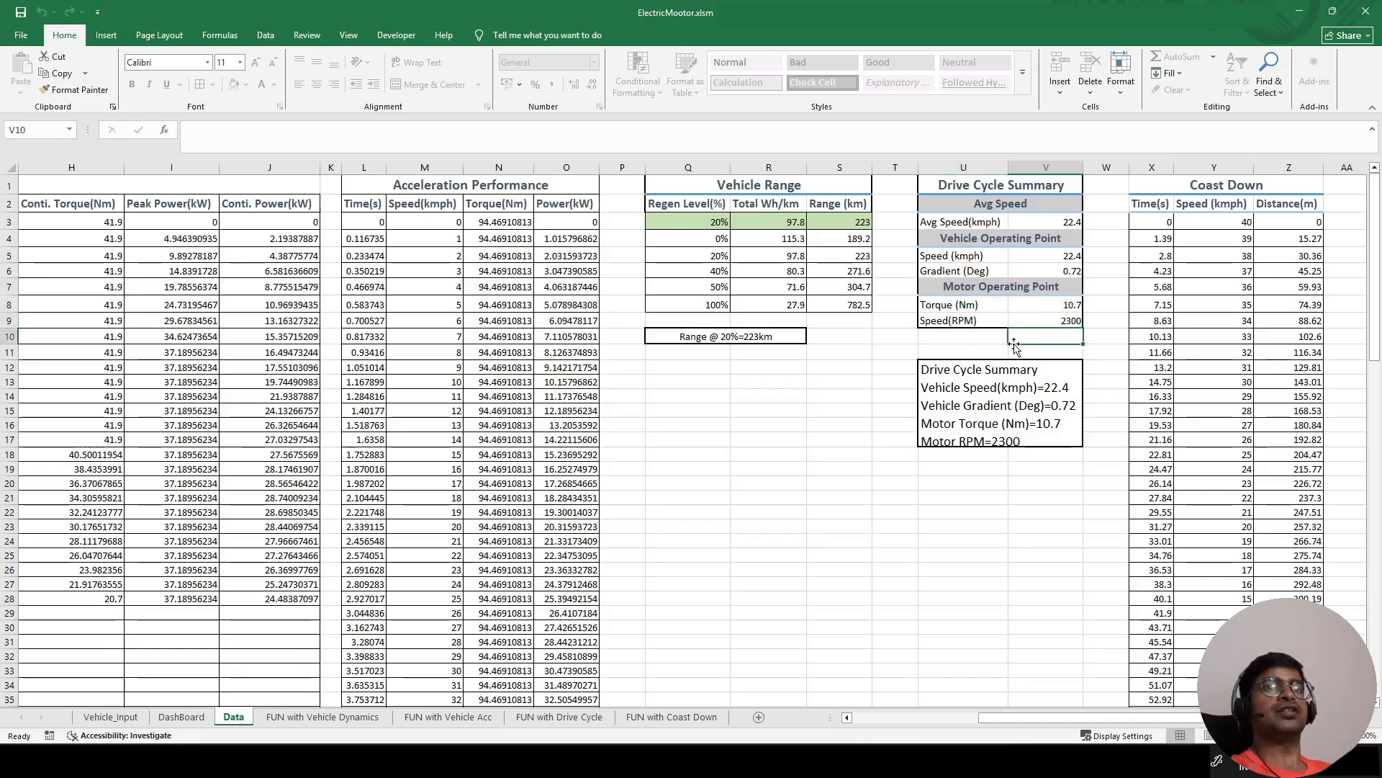
pyautogui.click(1045, 304)
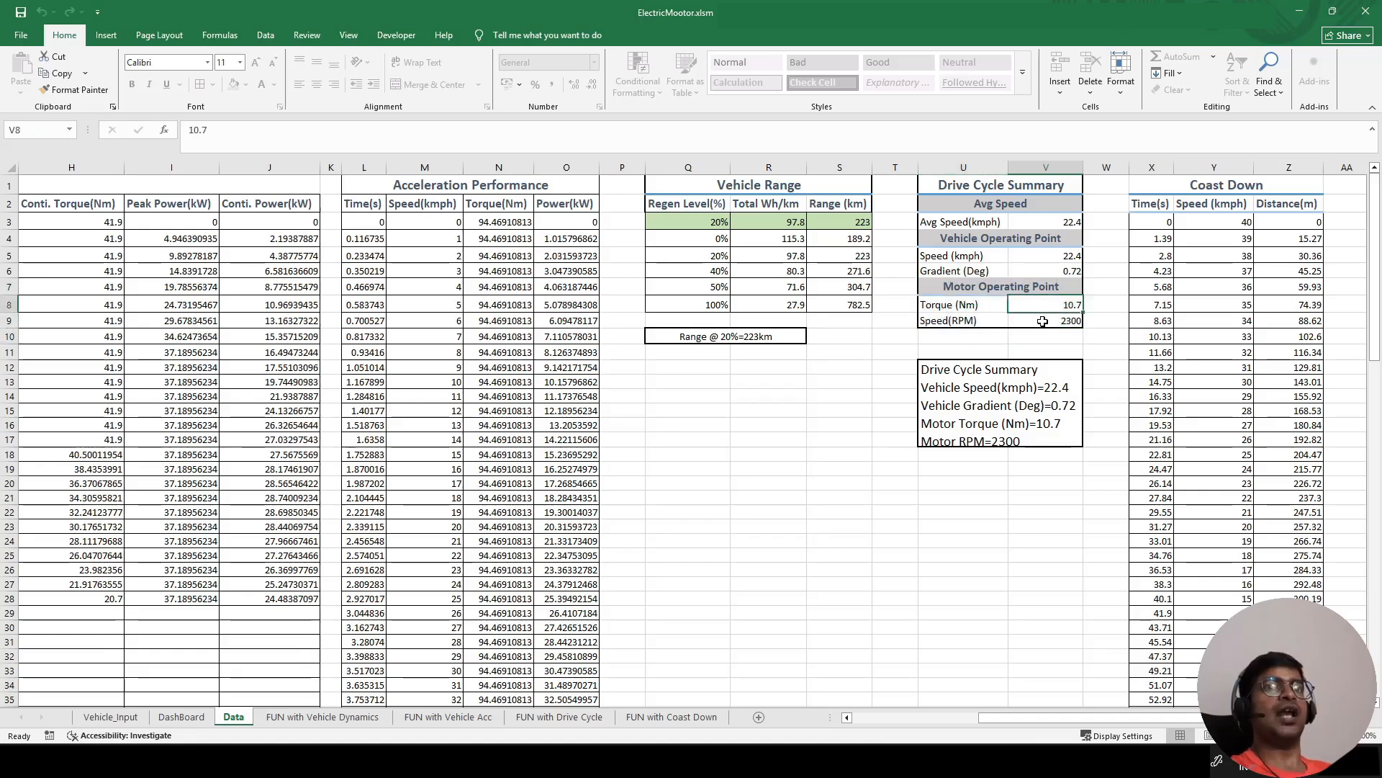
pyautogui.click(1043, 321)
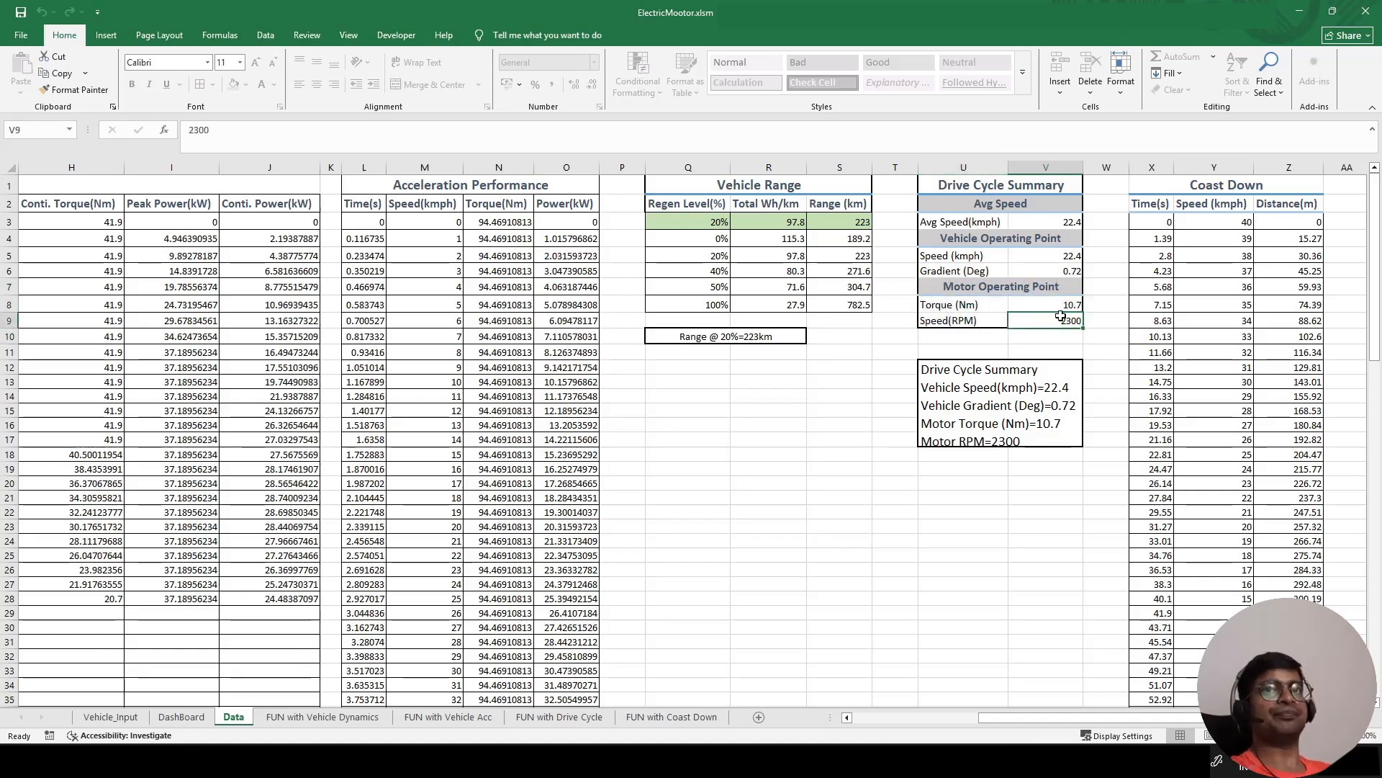
# Step: Examine the Coast Down table in columns X to Z and its time and distance labels in AB1 and AB2
pyautogui.moveTo(1166, 718); pyautogui.dragTo(1202, 718)
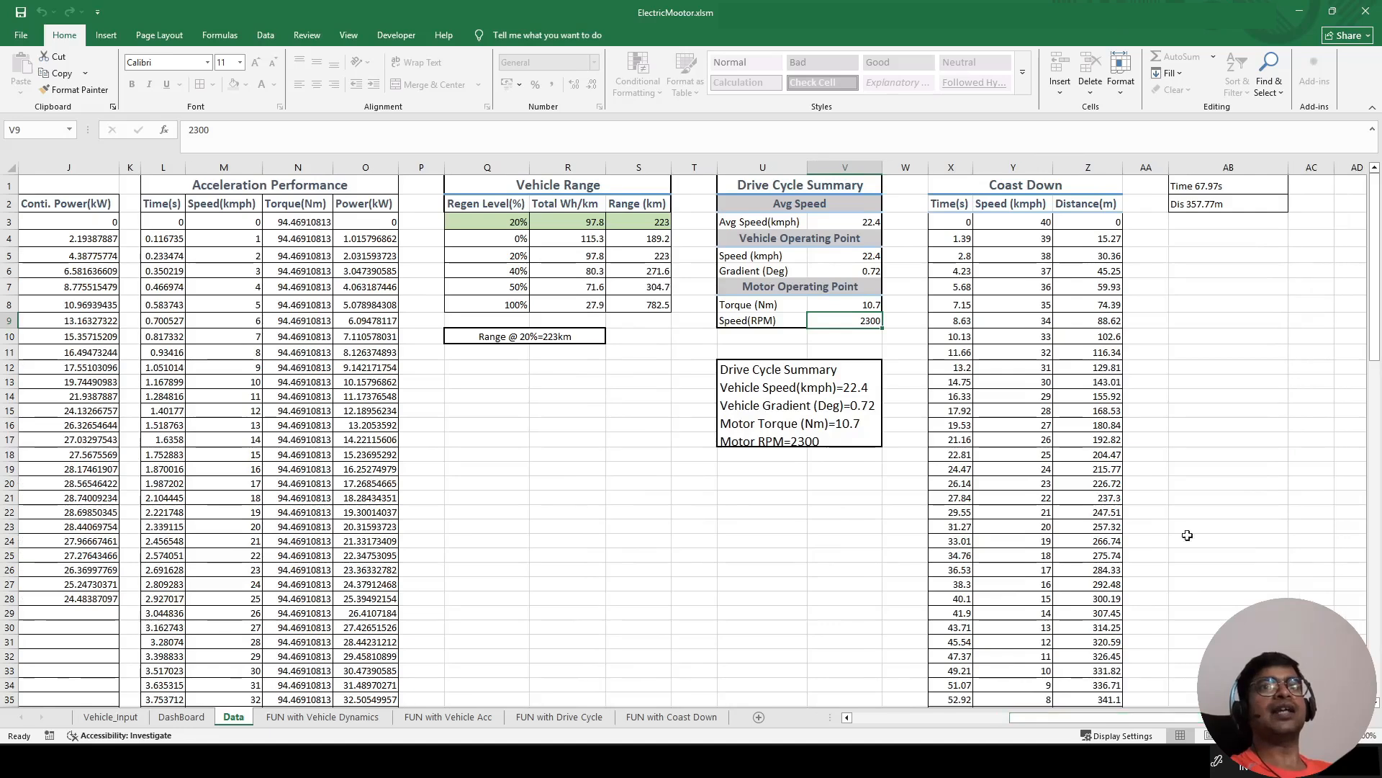
pyautogui.moveTo(950, 167); pyautogui.dragTo(1087, 176)
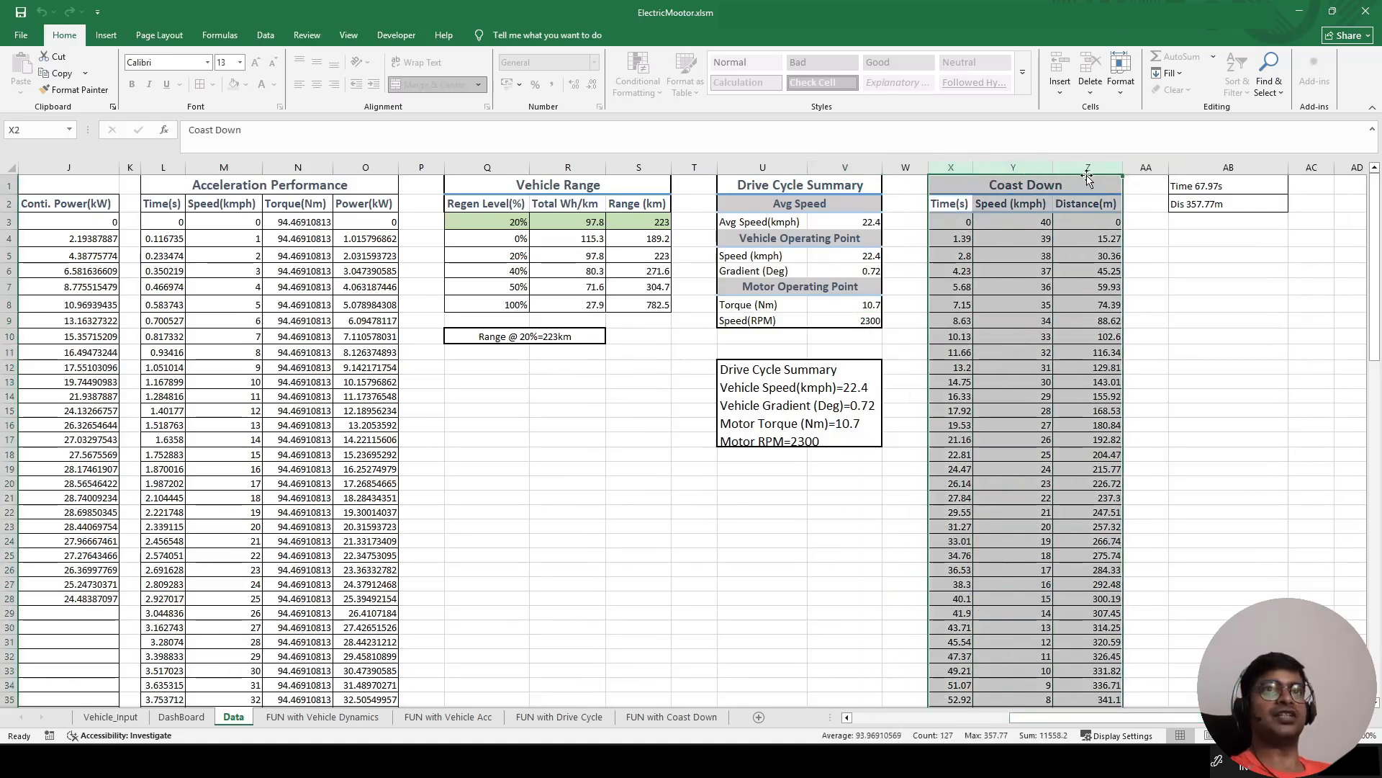
pyautogui.click(1171, 368)
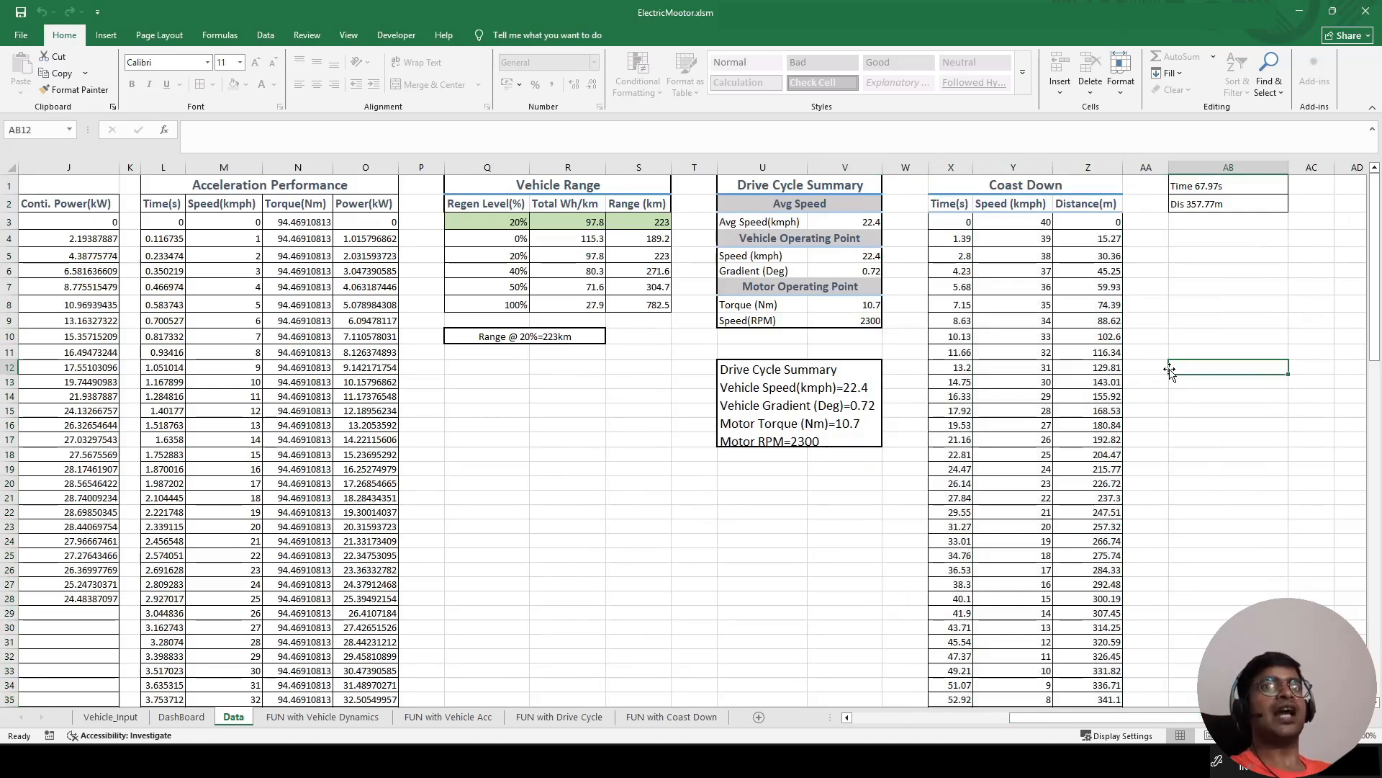
pyautogui.click(1233, 186)
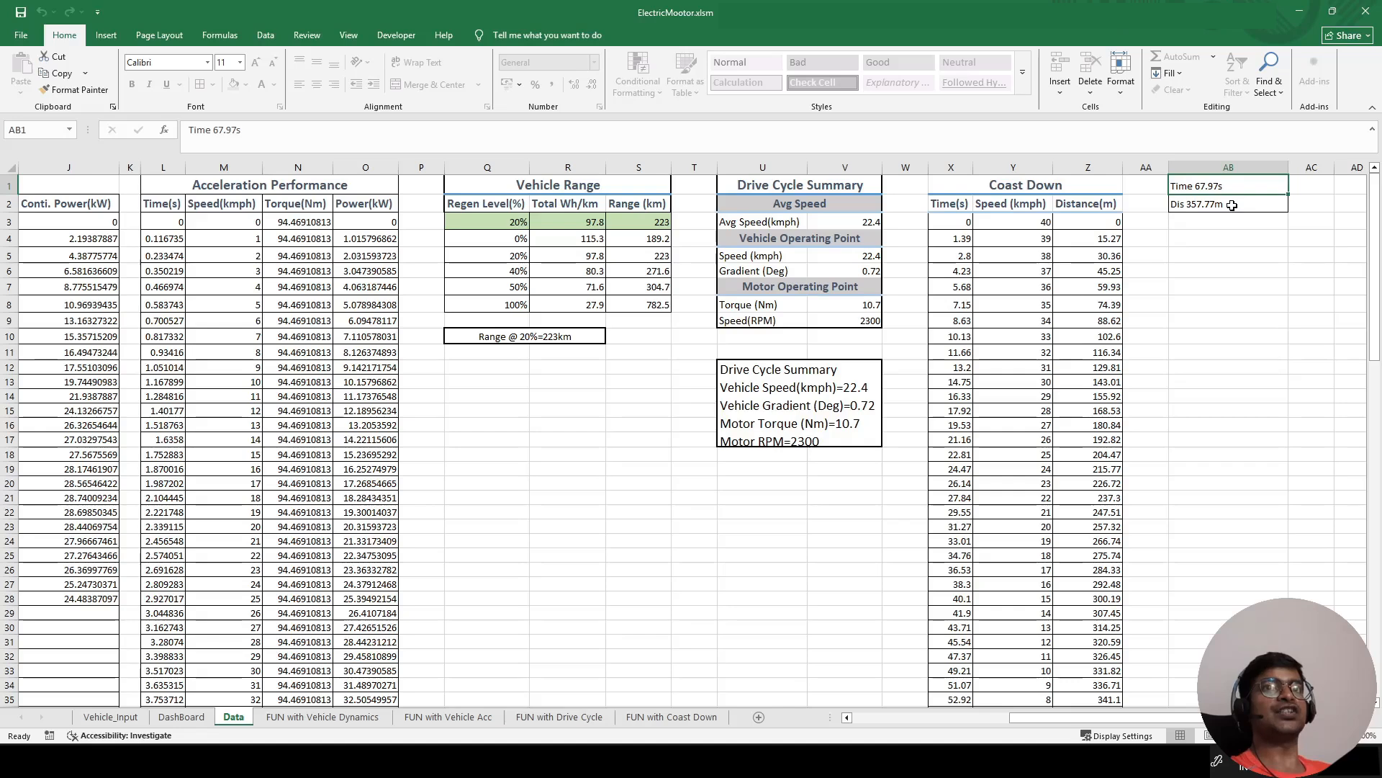
pyautogui.click(1228, 206)
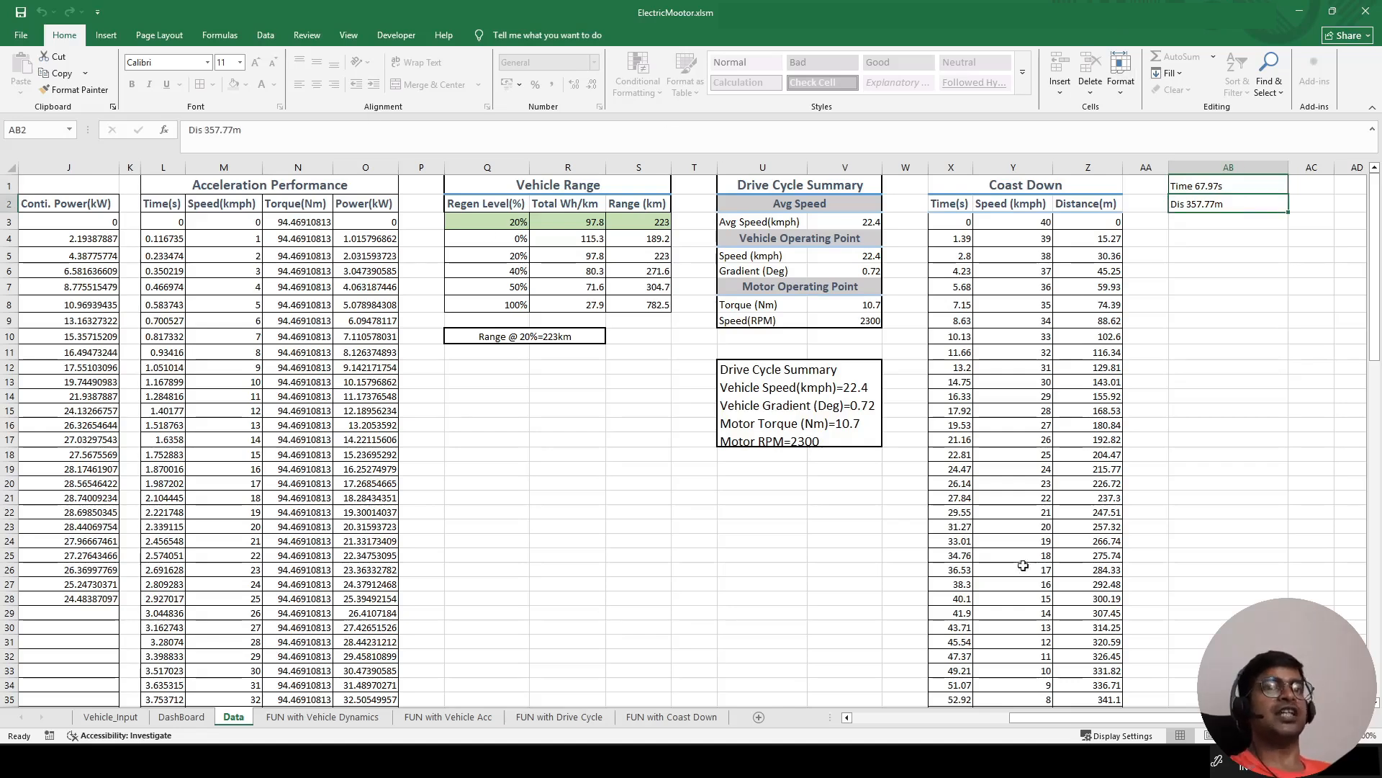
# Step: Review the DashBoard charts alongside the vehicle inputs on the Vehicle_Input sheet
pyautogui.moveTo(1022, 717); pyautogui.dragTo(852, 718)
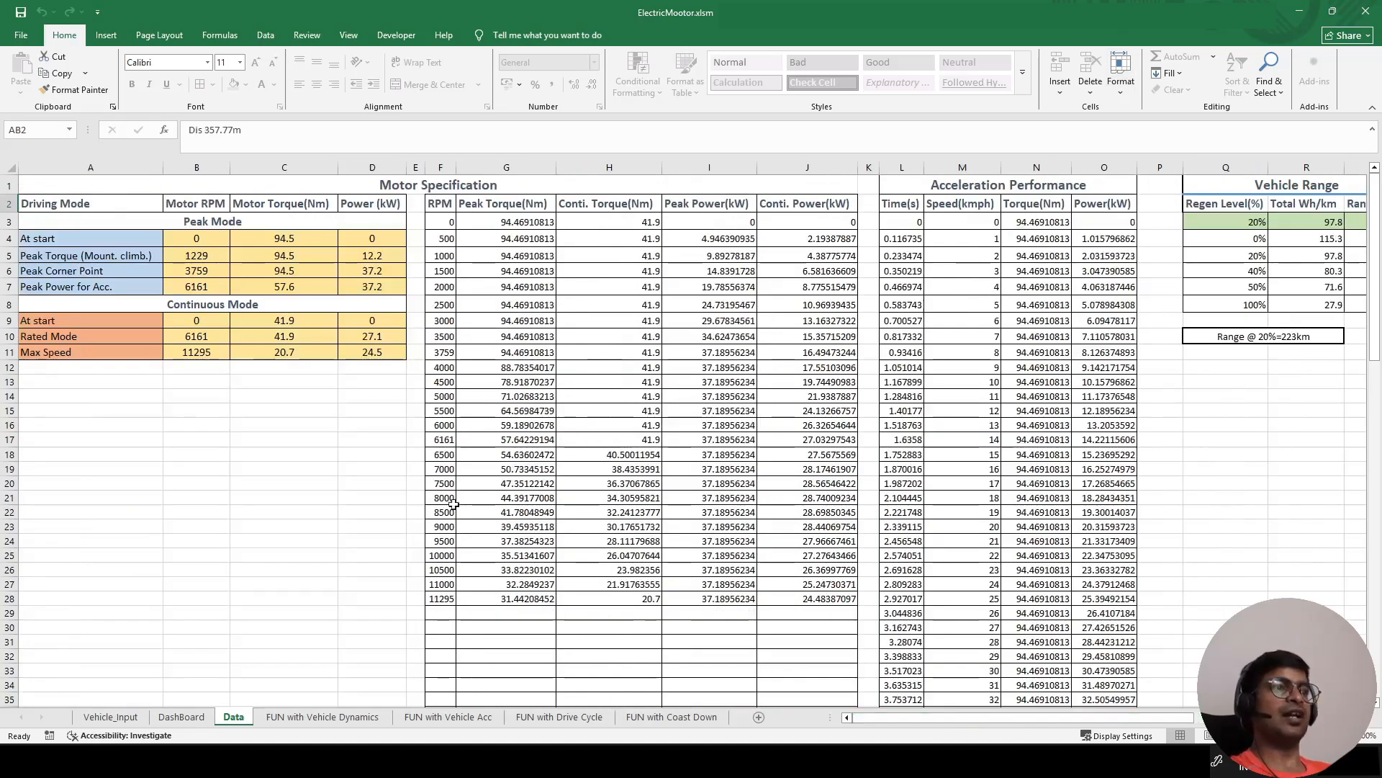
pyautogui.click(182, 717)
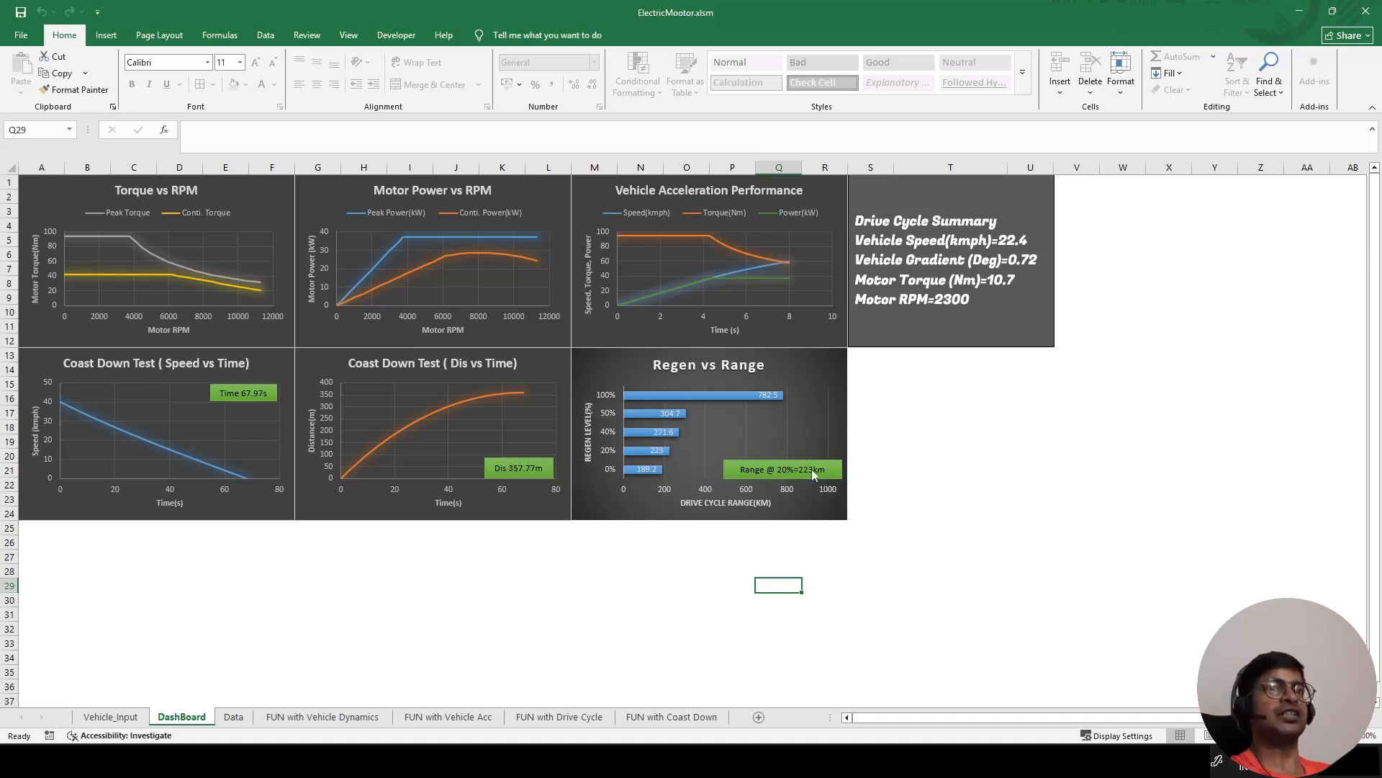
pyautogui.click(593, 614)
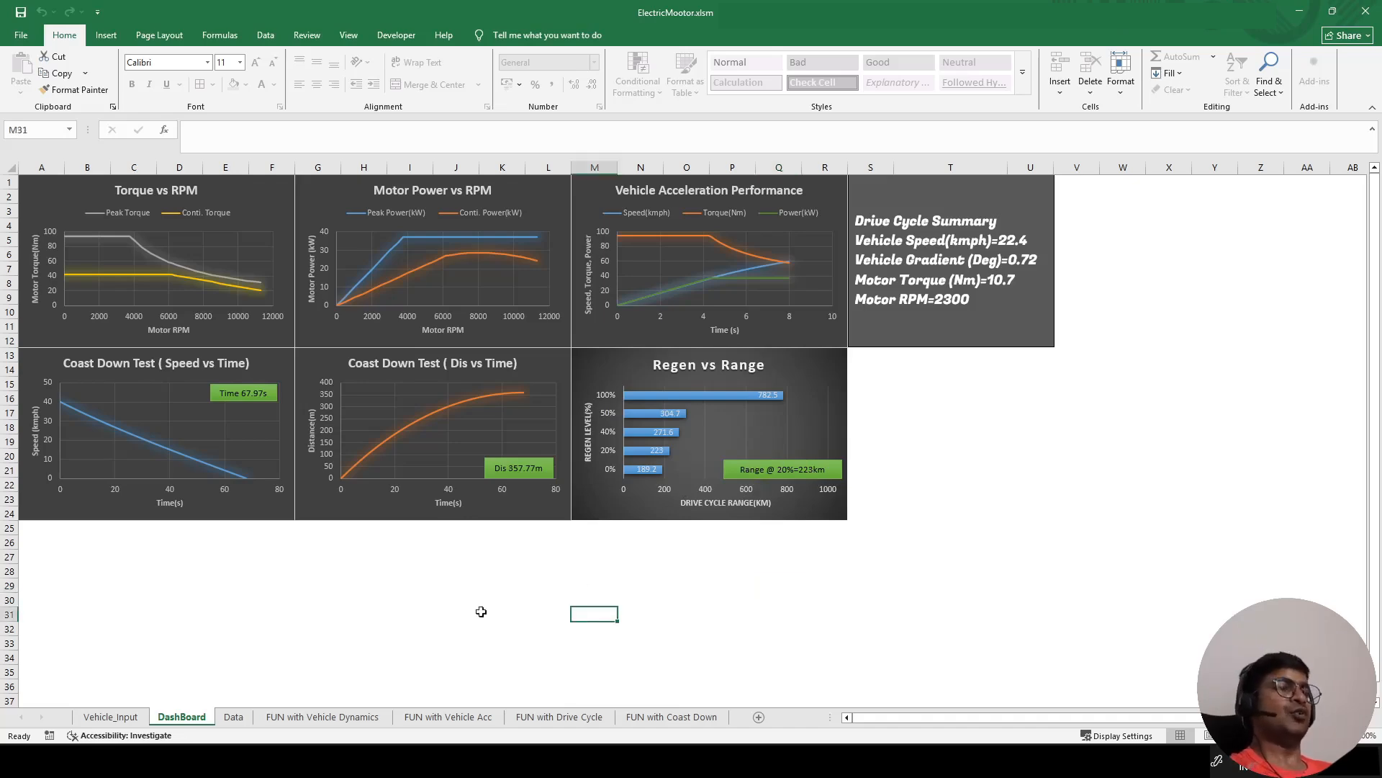
pyautogui.click(109, 717)
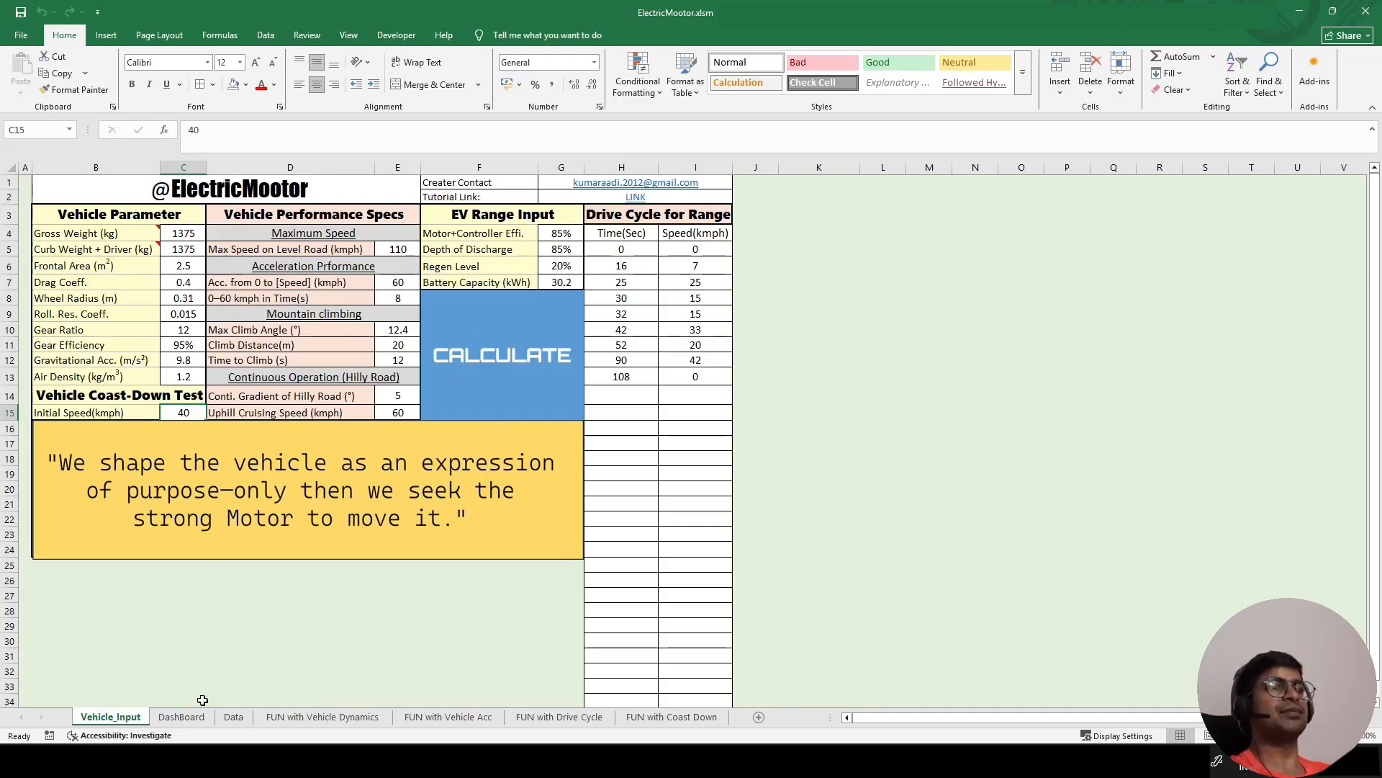
pyautogui.click(182, 722)
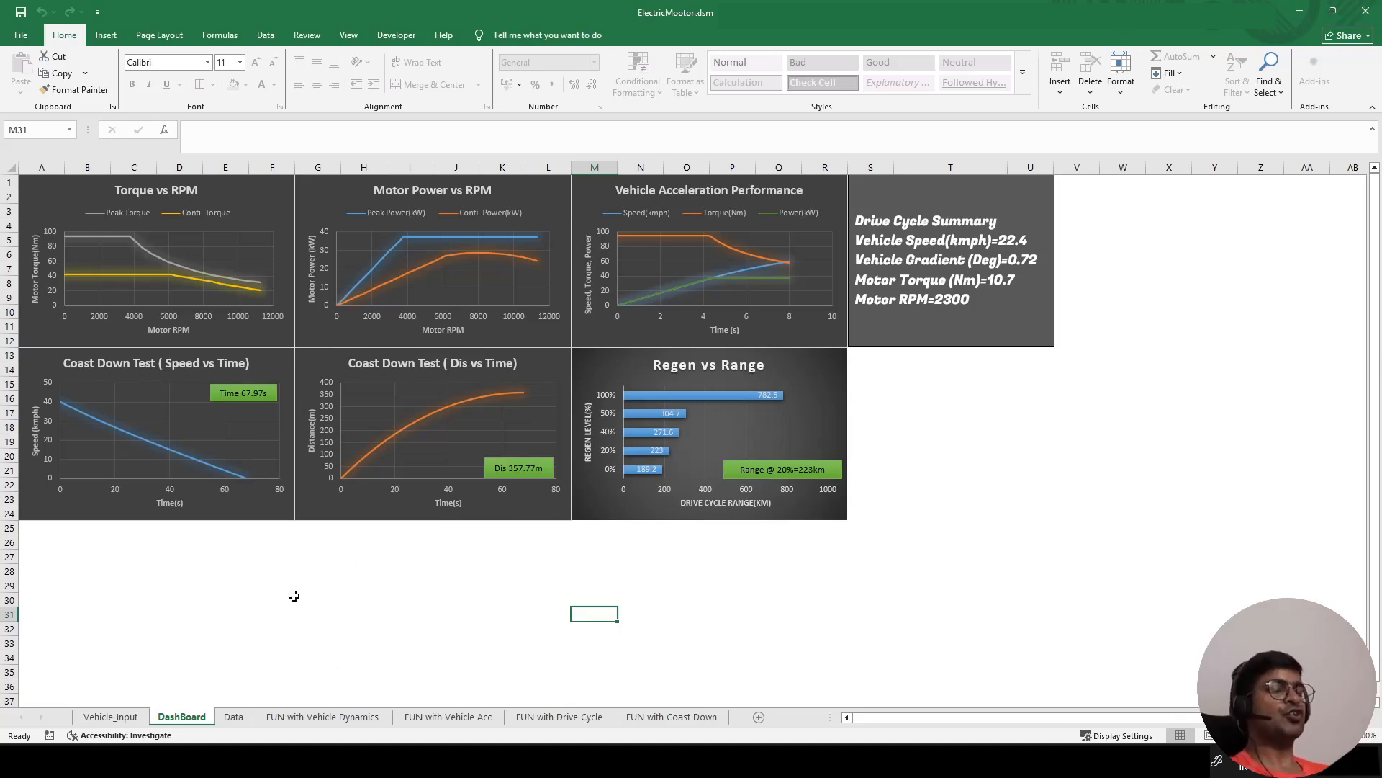
pyautogui.click(230, 617)
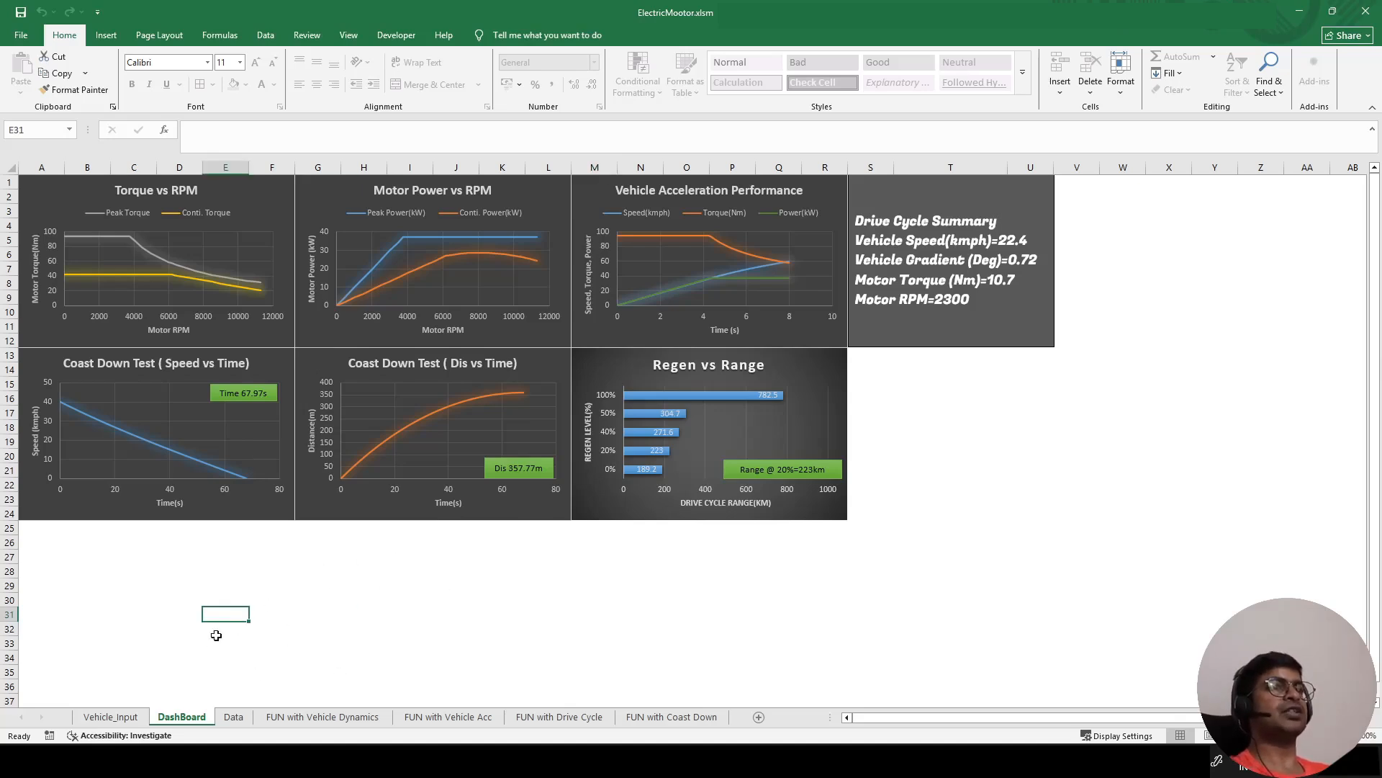
pyautogui.click(284, 598)
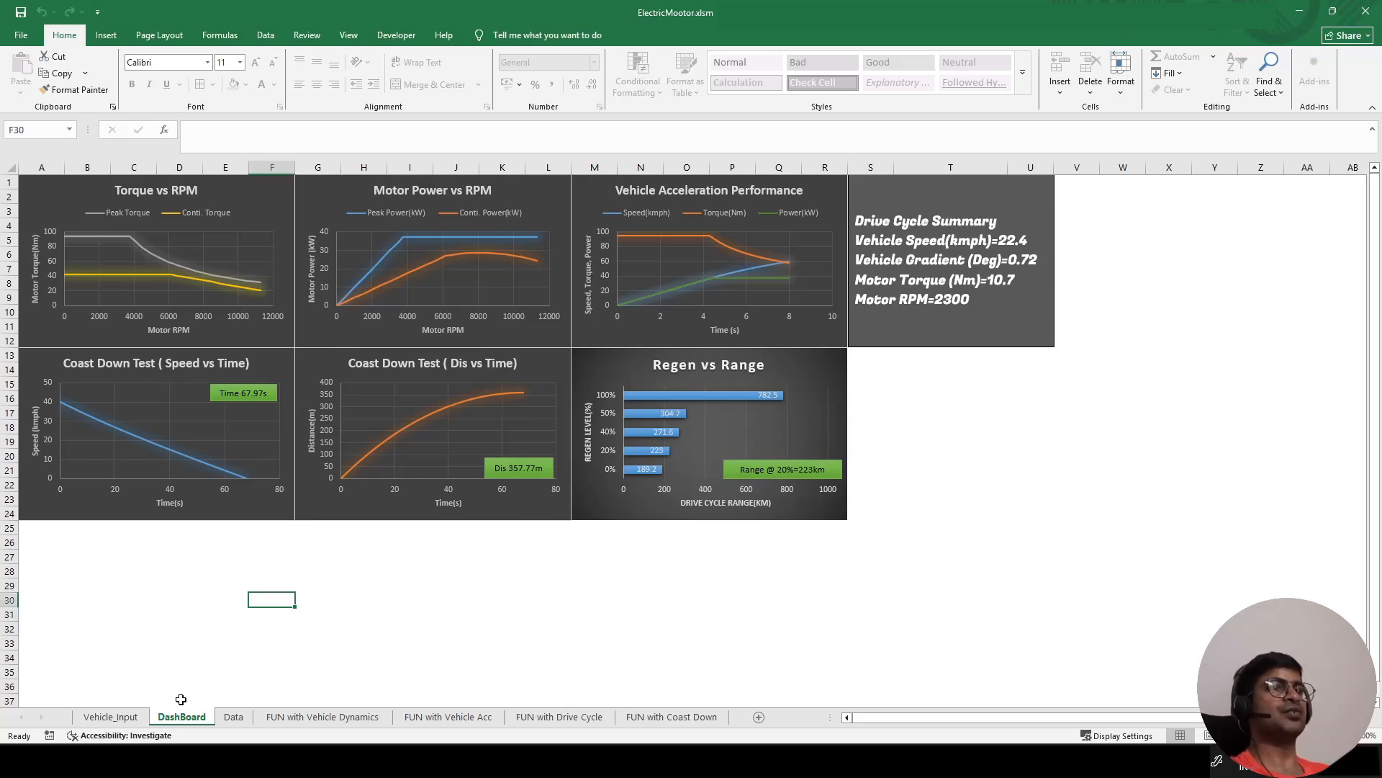
# Step: Compare the DashBoard charts with the result tables on the Data sheet, ending on the Data sheet
pyautogui.click(232, 717)
pyautogui.click(196, 720)
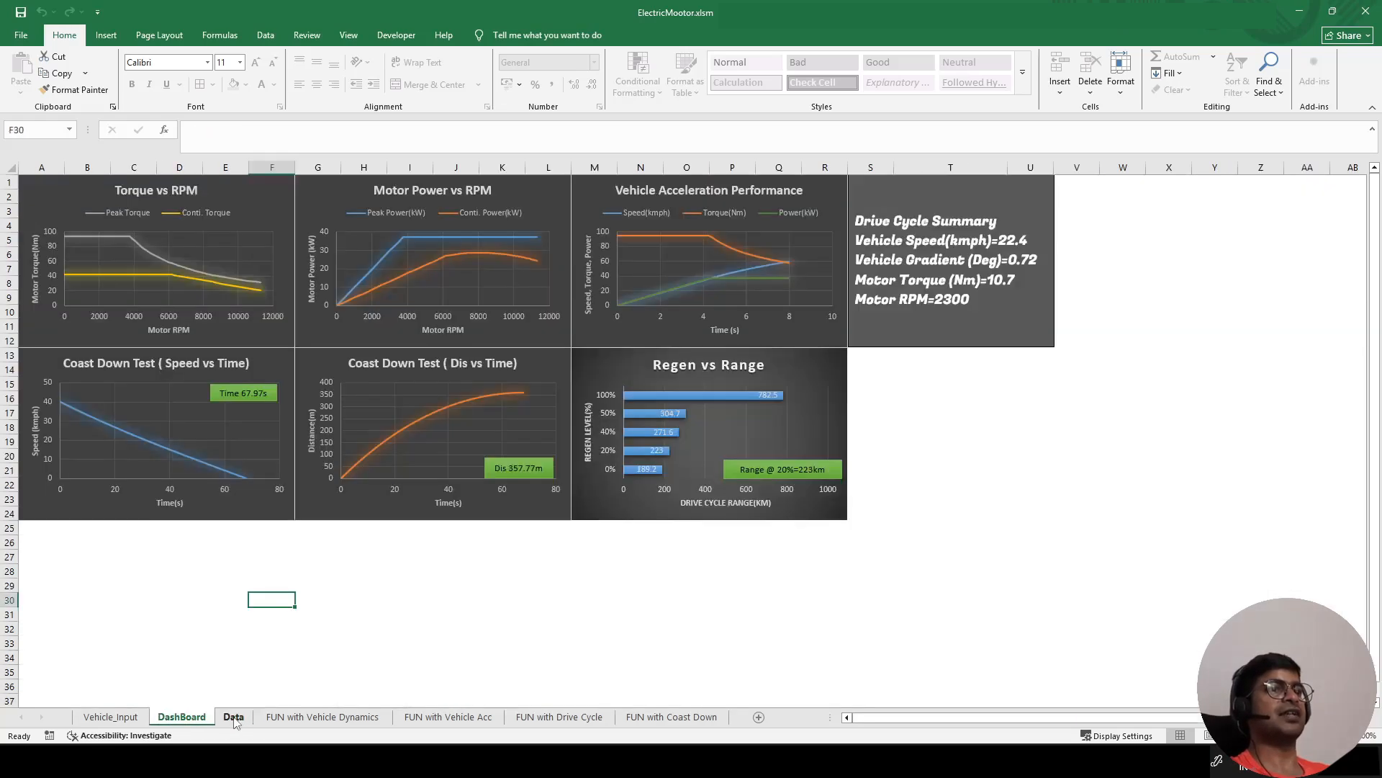
pyautogui.click(230, 718)
pyautogui.click(188, 719)
pyautogui.click(232, 718)
pyautogui.click(188, 719)
pyautogui.click(232, 719)
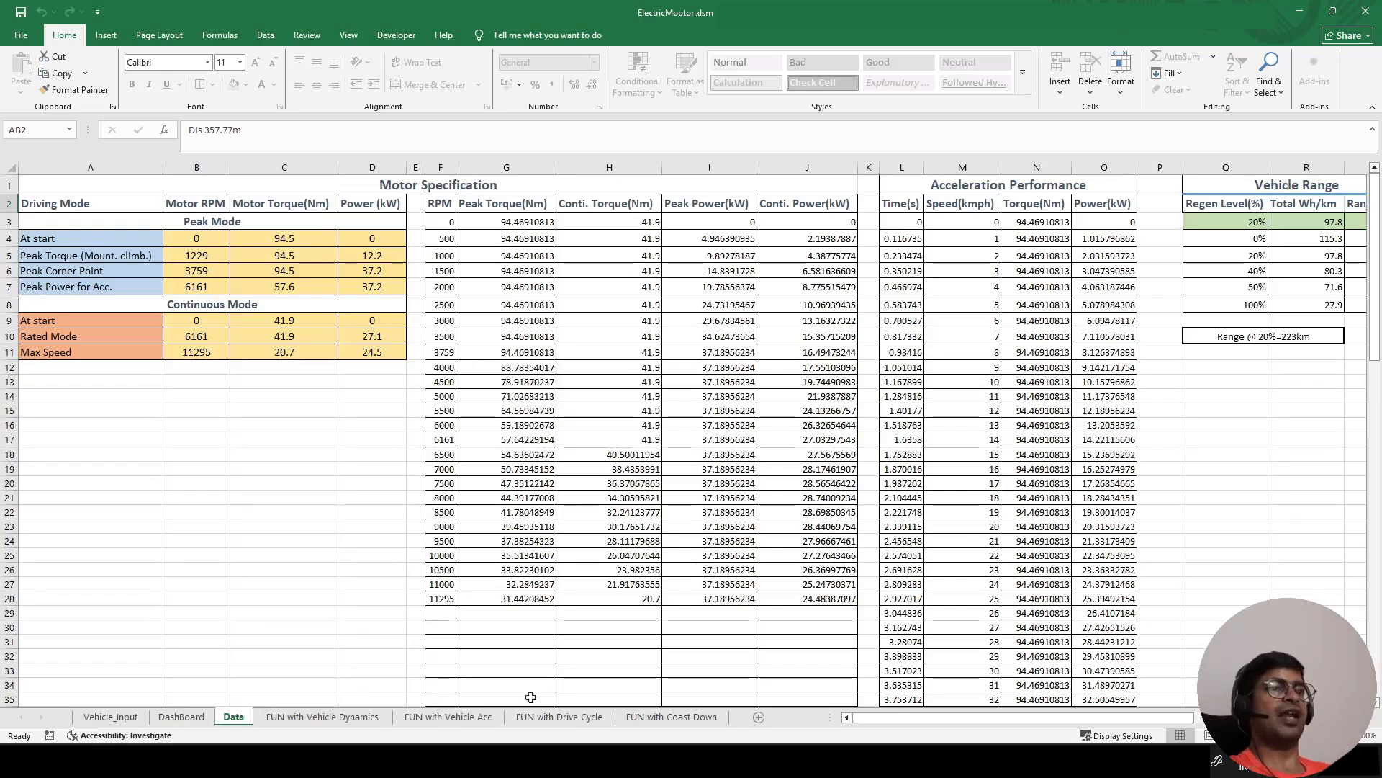
# Step: Return to the Vehicle_Input sheet and deselect the coast-down initial speed cell
pyautogui.click(112, 718)
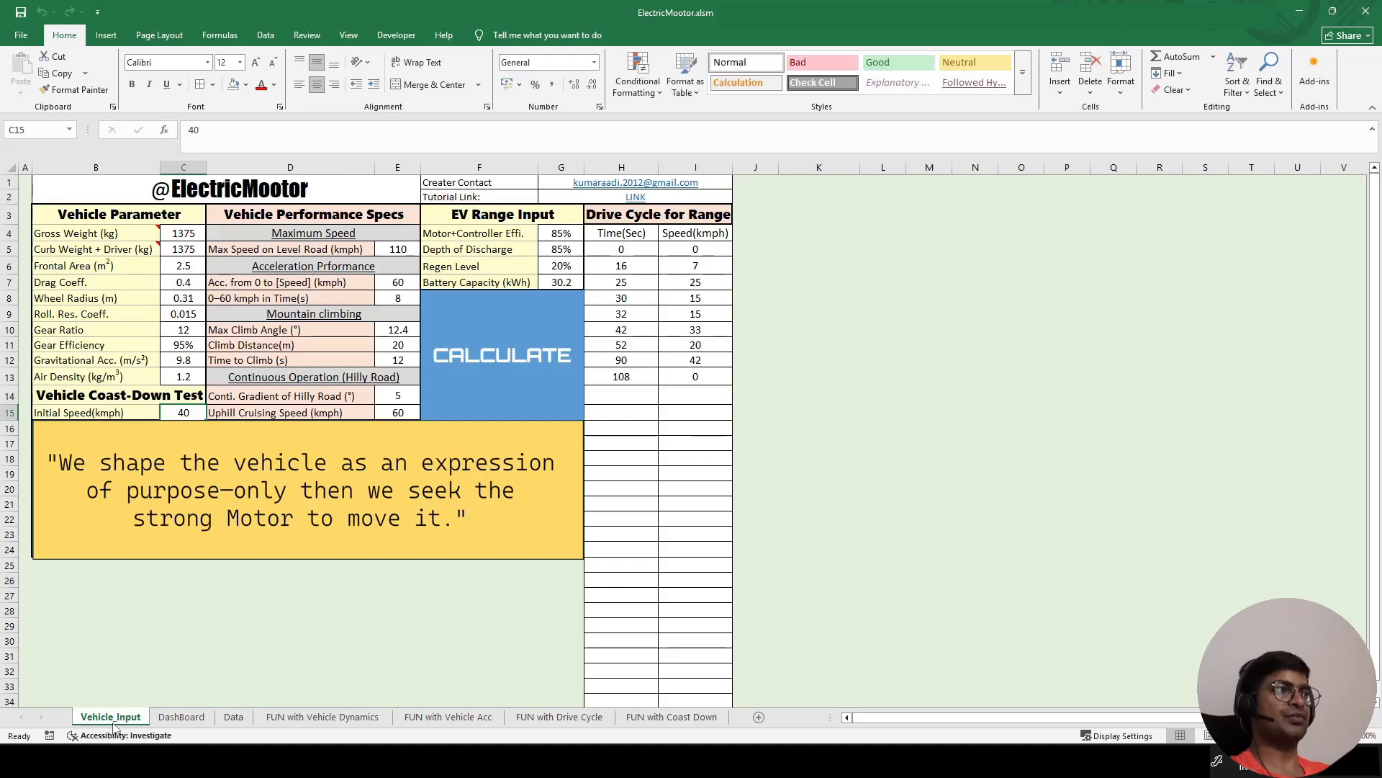
pyautogui.click(731, 503)
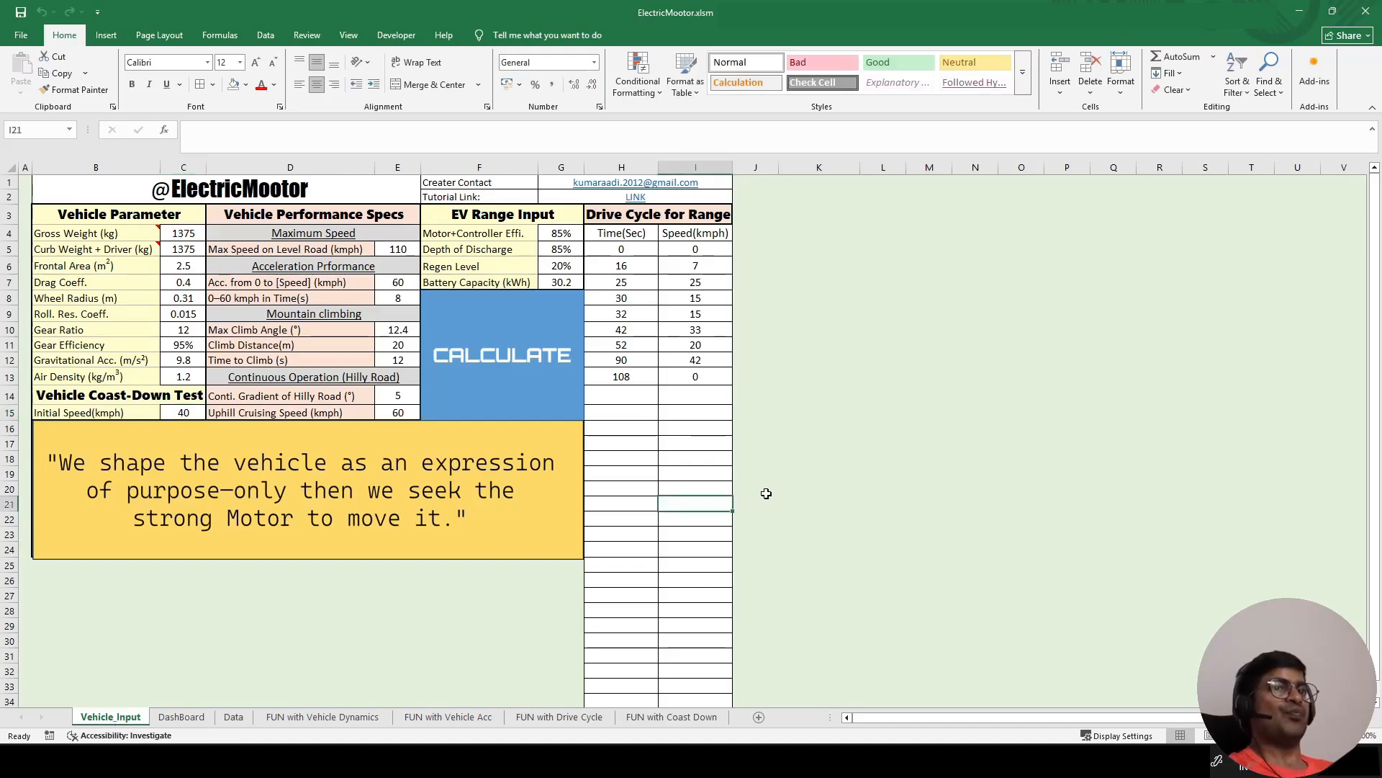
pyautogui.click(766, 491)
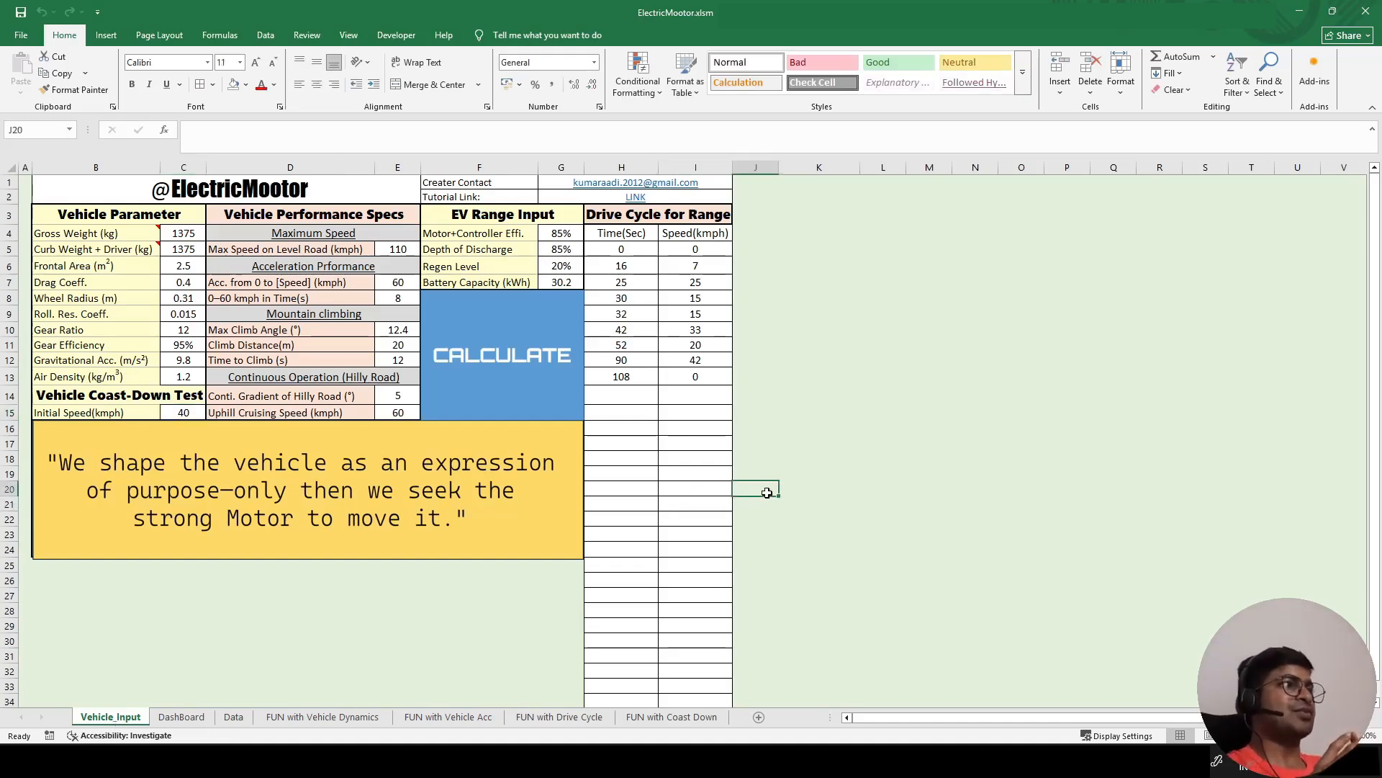